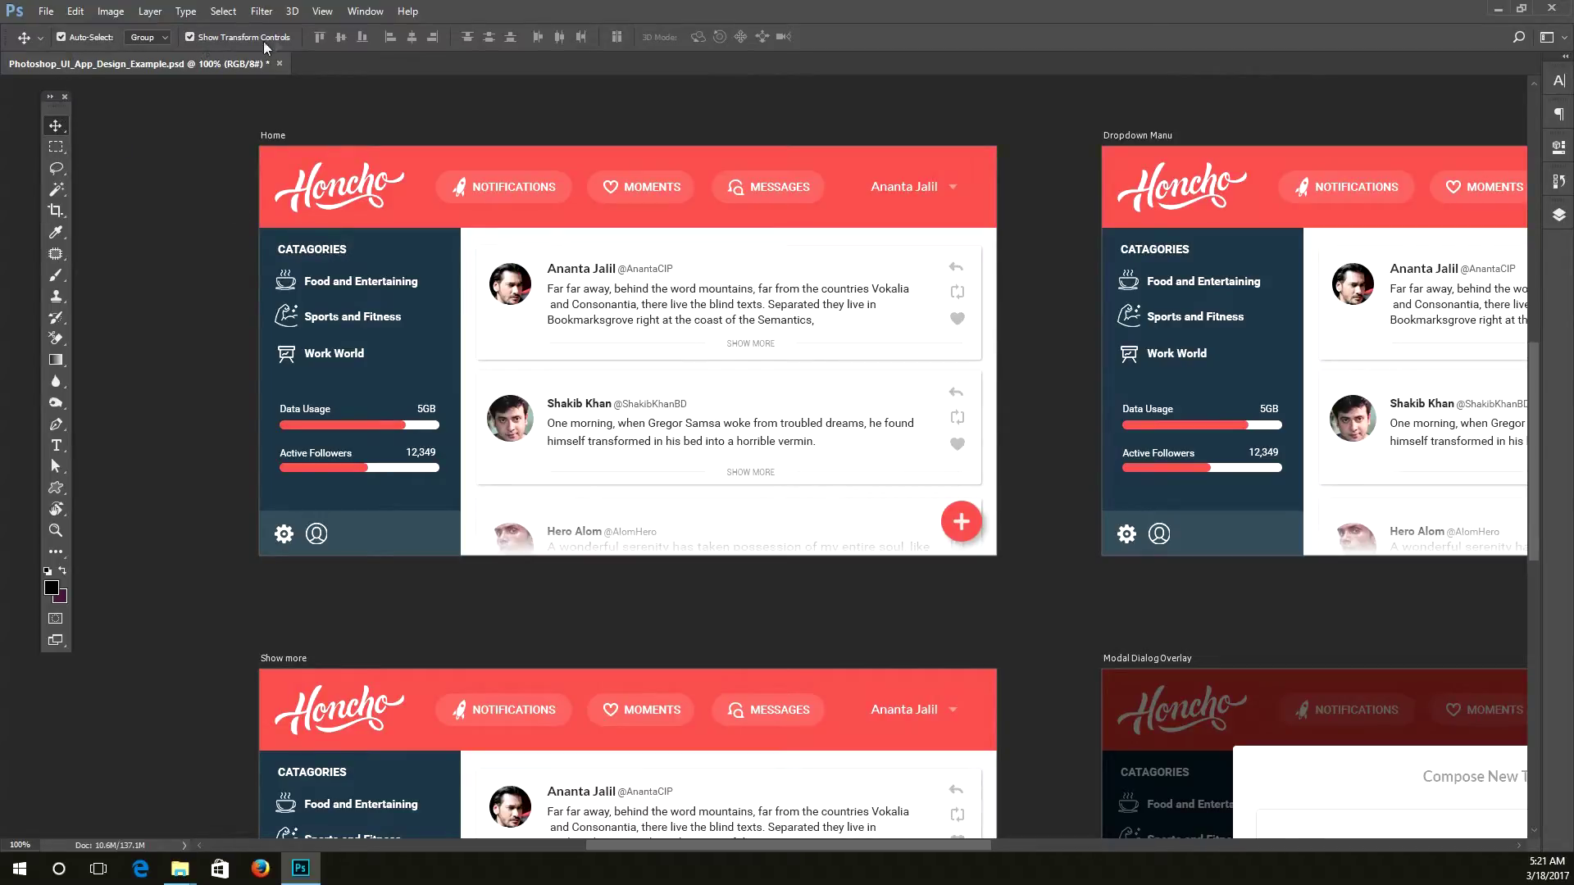
# Step: Set the Move tool's Auto-Select dropdown from Group to Layer and select the Food and Entertaining text layer
pyautogui.click(57, 168)
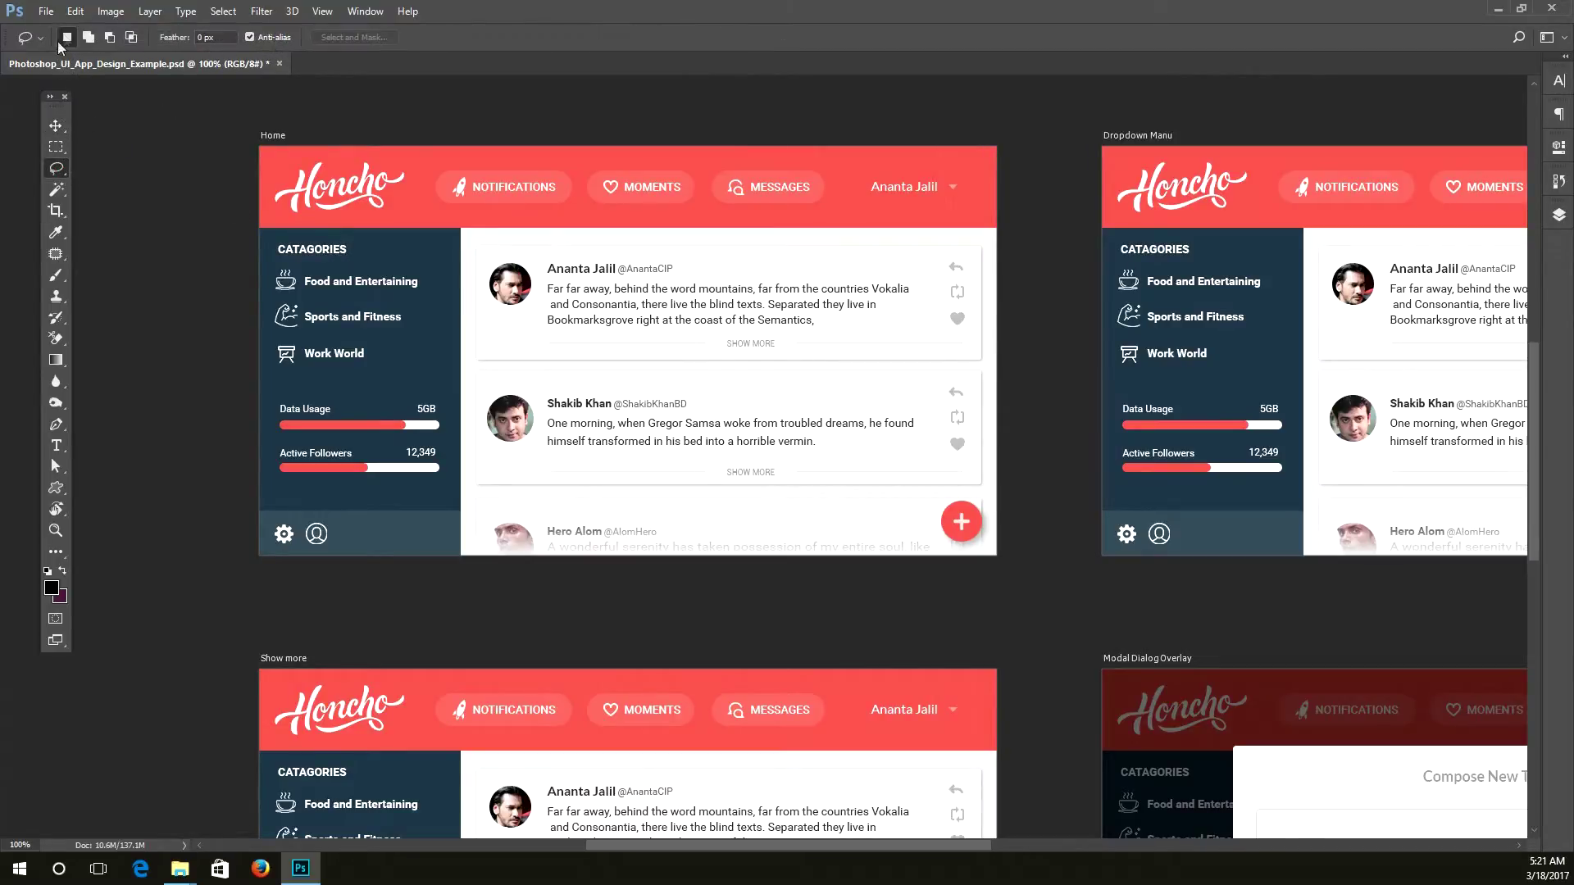
pyautogui.click(63, 126)
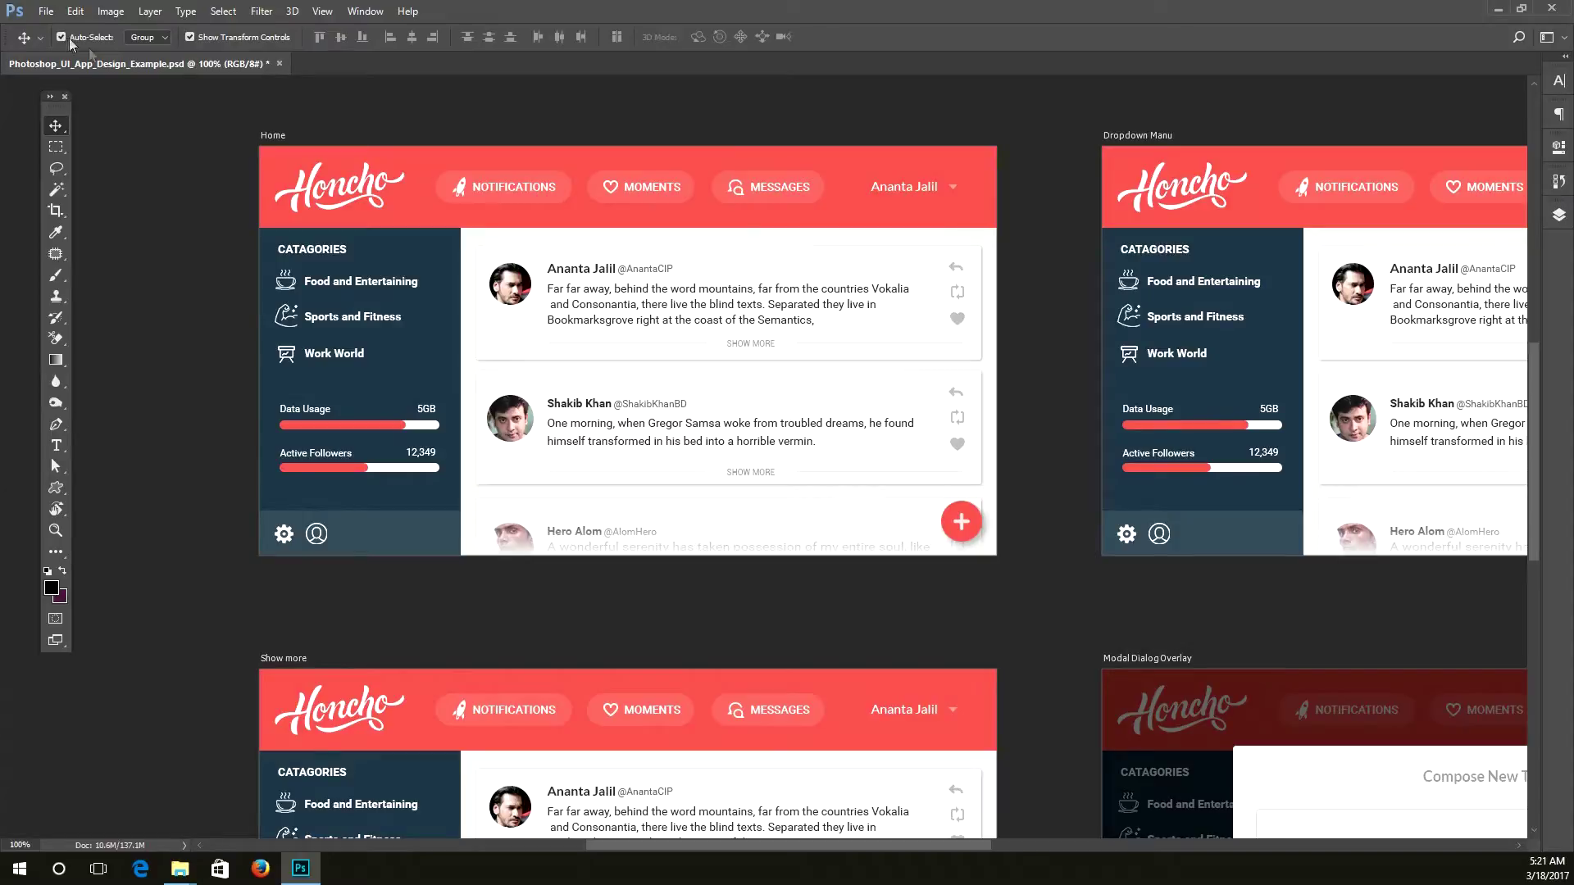
pyautogui.click(156, 40)
pyautogui.click(157, 50)
pyautogui.click(147, 39)
pyautogui.click(154, 61)
pyautogui.click(363, 284)
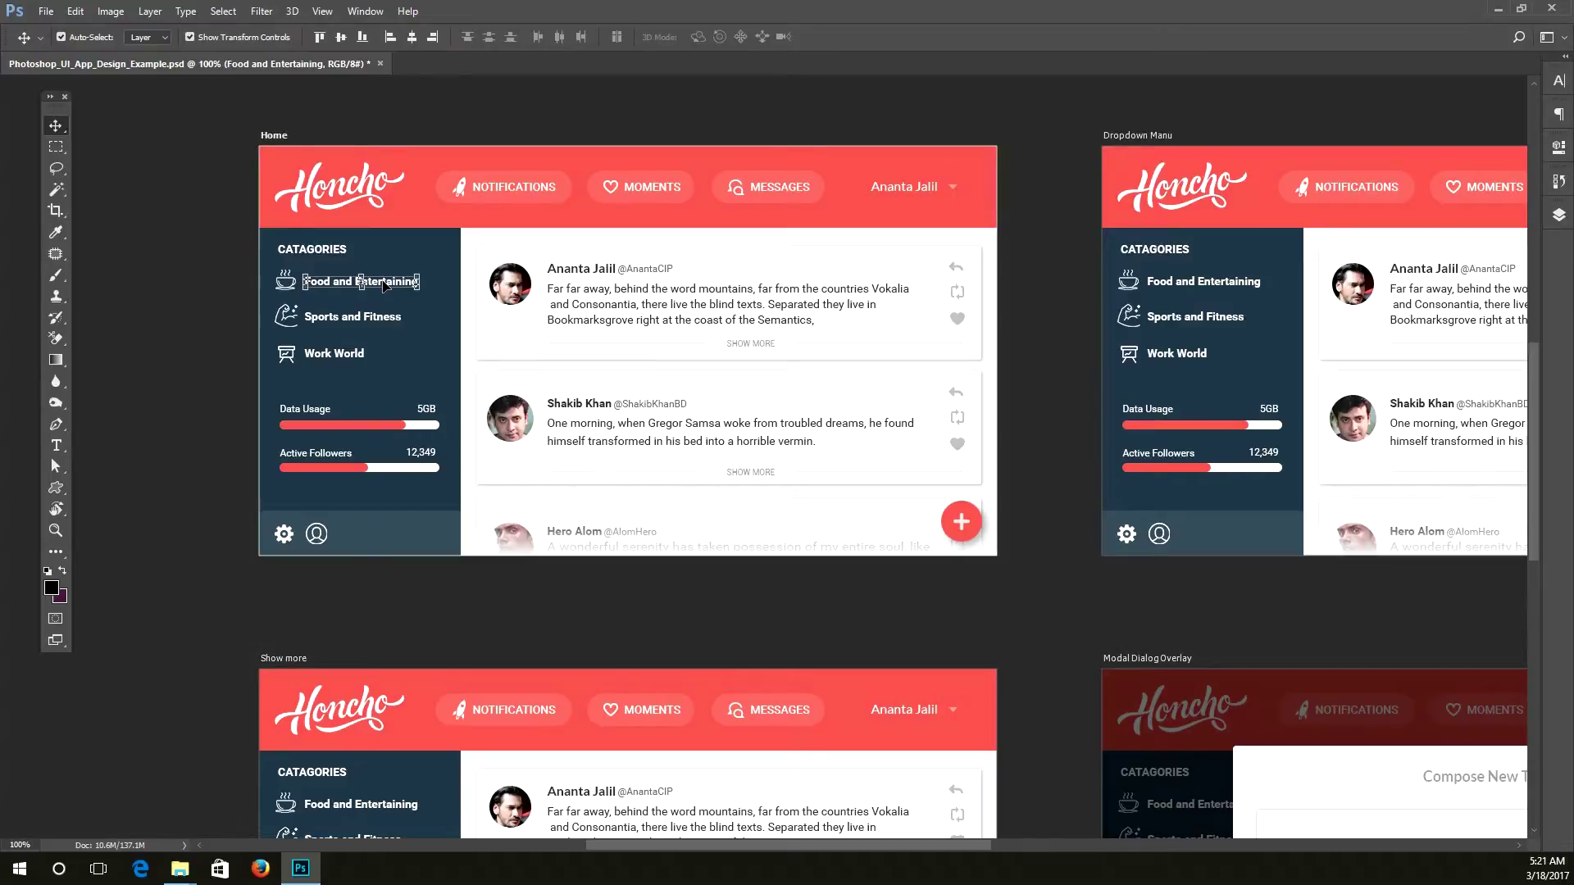
# Step: Nudge the Food and Entertaining text slightly, then auto-select the avatar, logo and chart bar layers
pyautogui.moveTo(383, 283)
pyautogui.mouseDown()
pyautogui.moveTo(402, 302)
pyautogui.moveTo(414, 246)
pyautogui.moveTo(385, 264)
pyautogui.moveTo(401, 284)
pyautogui.moveTo(386, 287)
pyautogui.mouseUp()
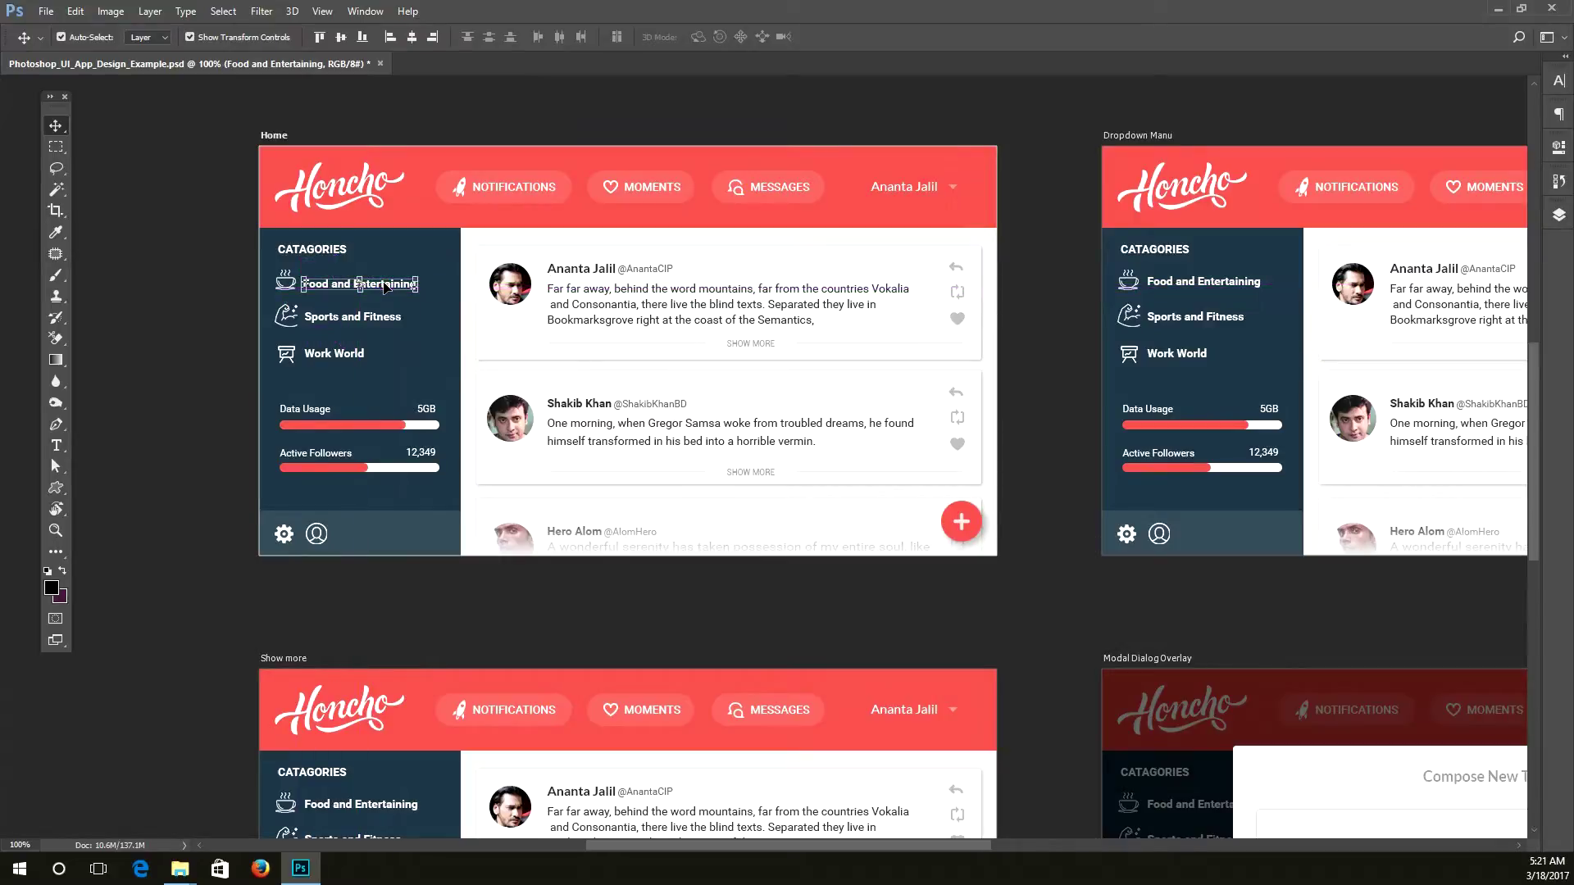
pyautogui.click(586, 302)
pyautogui.click(510, 288)
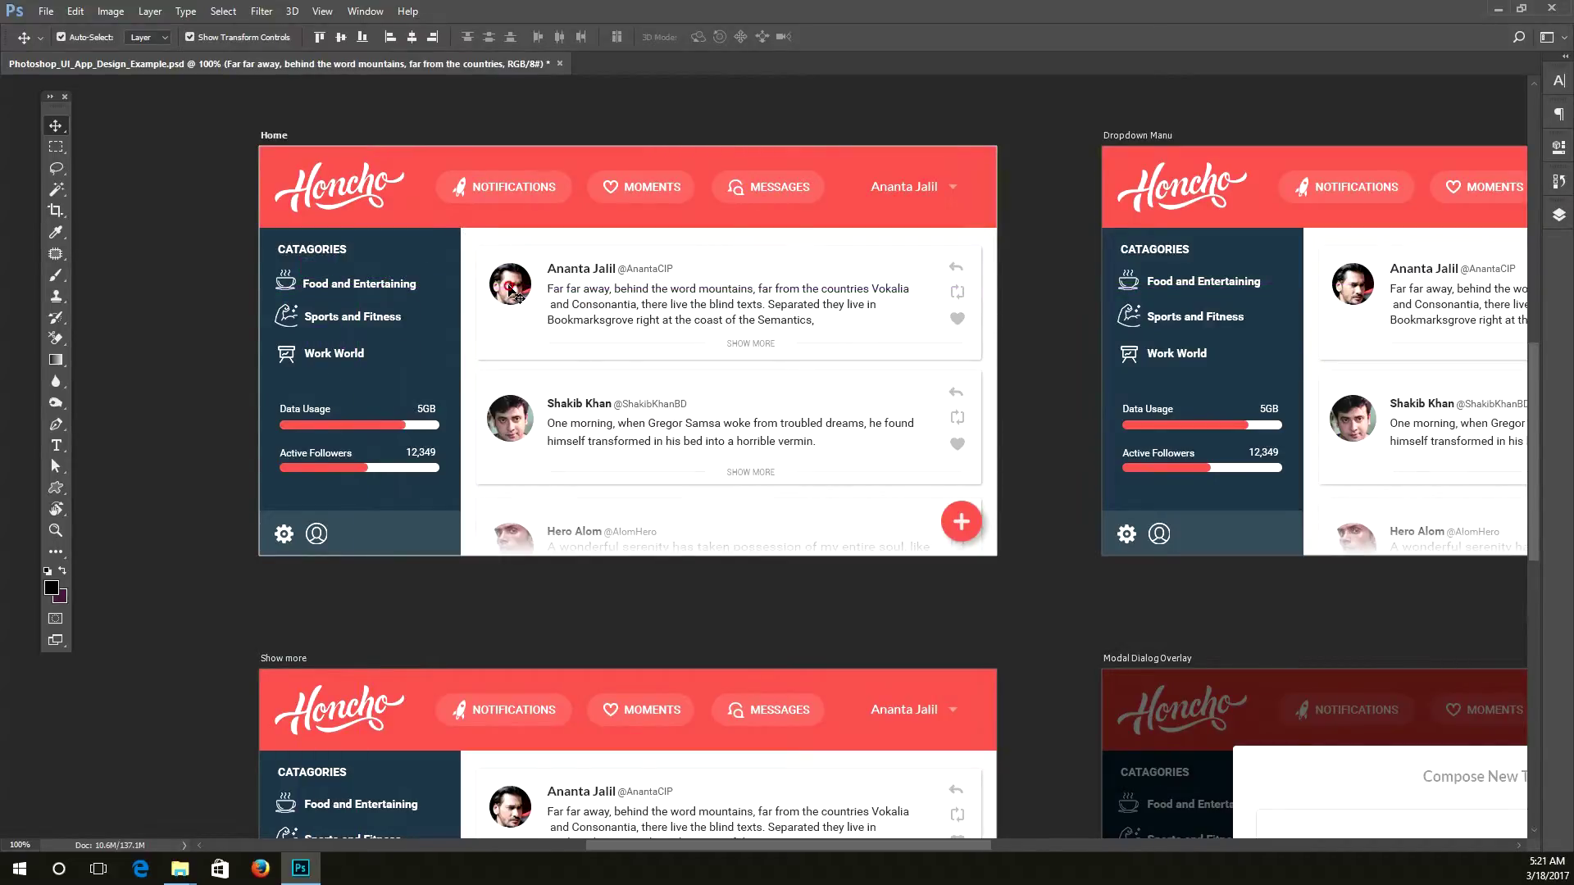
pyautogui.click(344, 196)
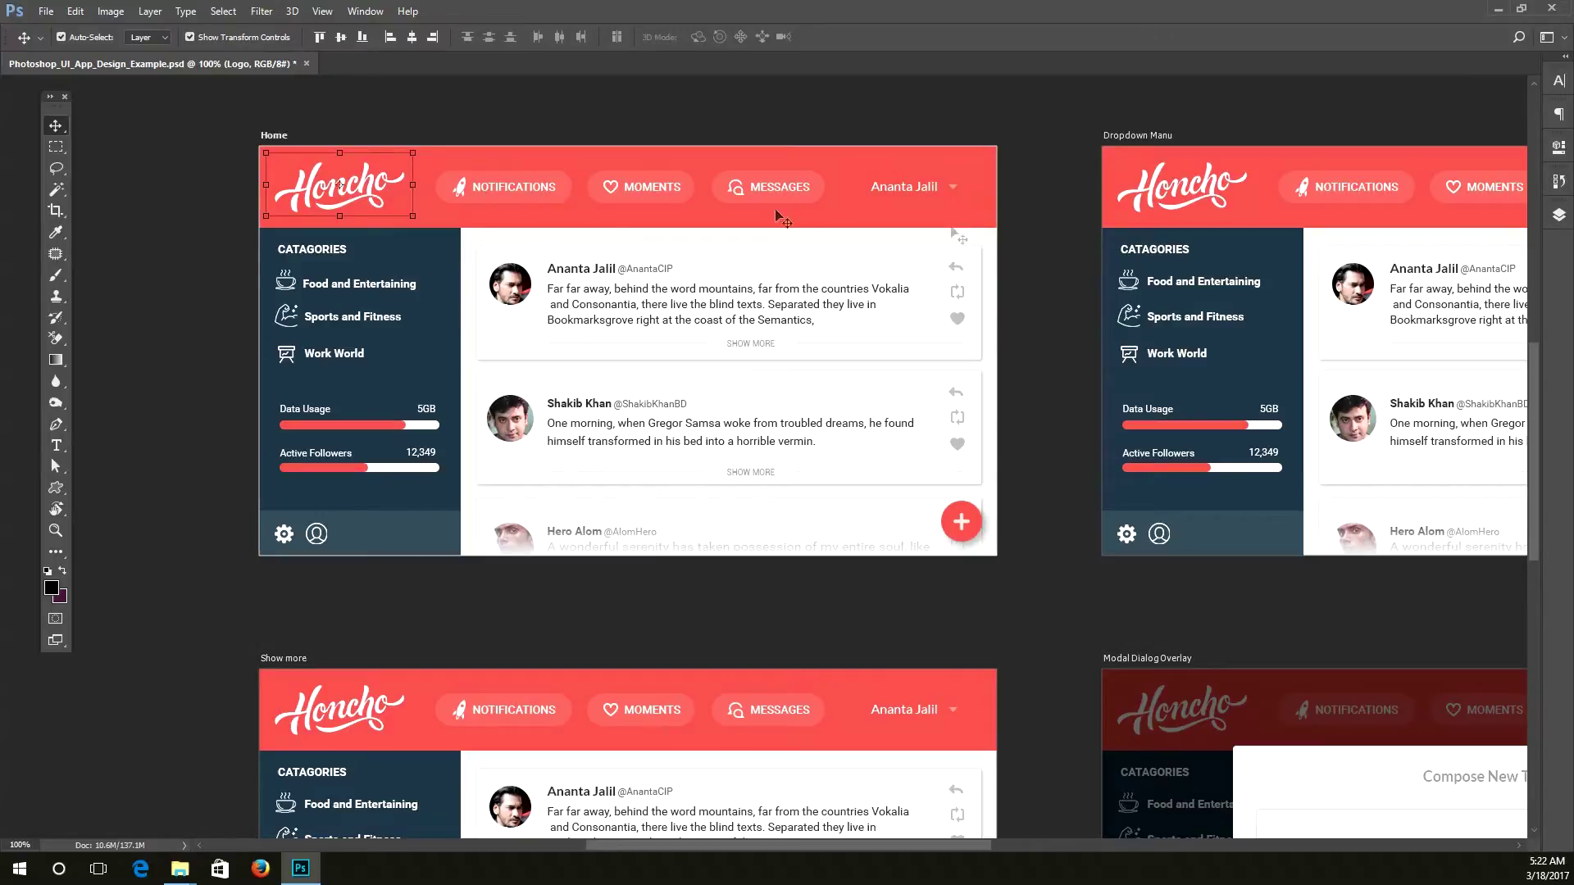
pyautogui.click(908, 193)
pyautogui.click(351, 468)
pyautogui.click(326, 426)
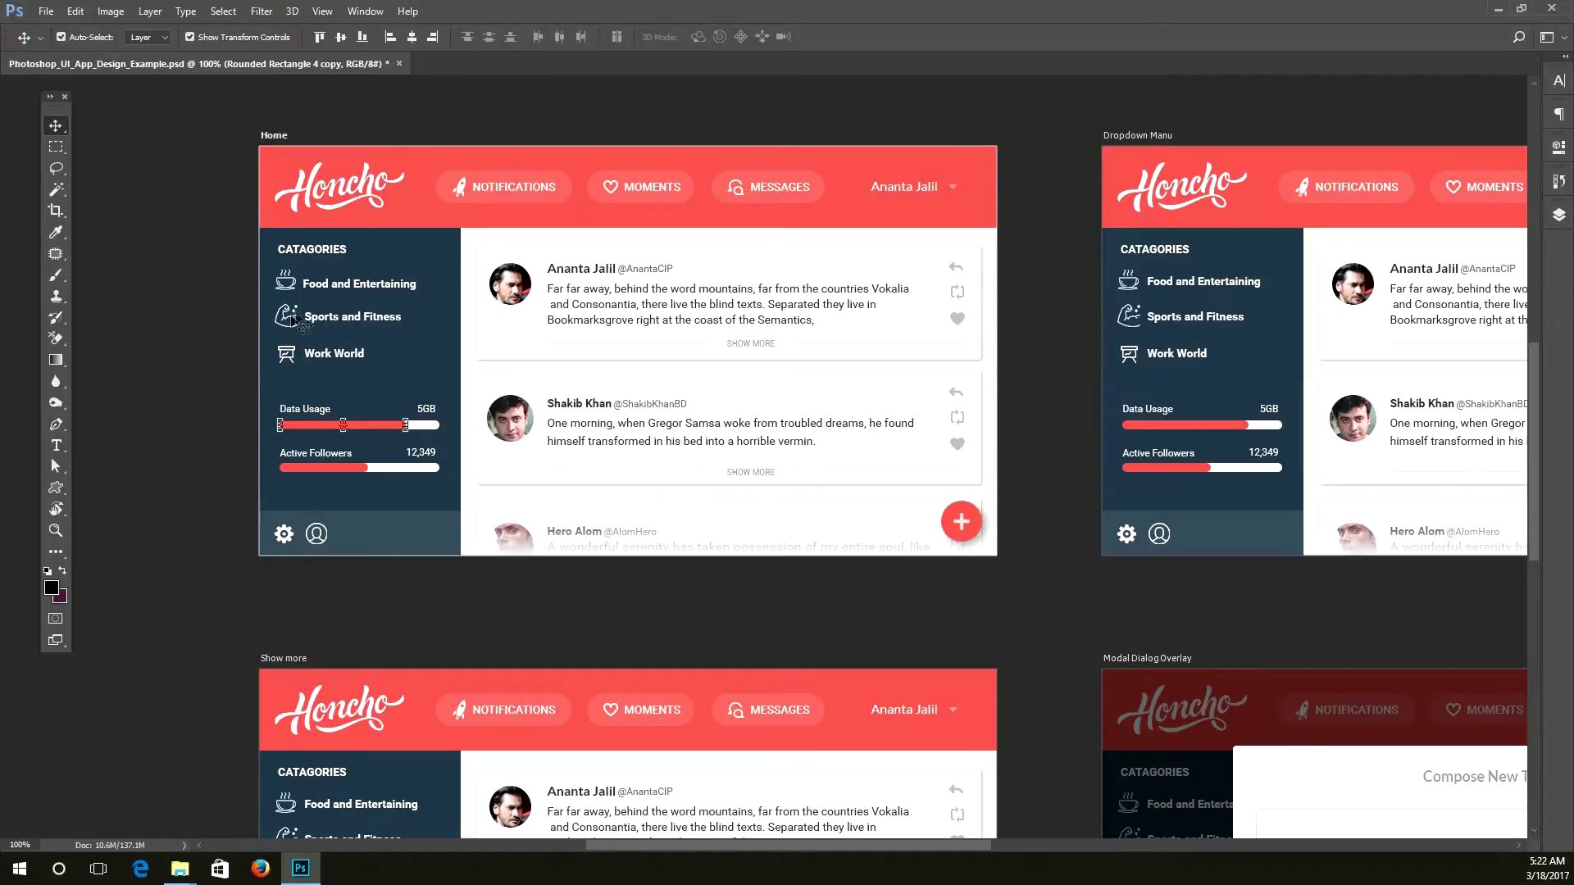
# Step: Drag the Honcho logo a few pixels right in the red header and deselect it
pyautogui.click(361, 184)
pyautogui.moveTo(366, 179); pyautogui.dragTo(392, 187)
pyautogui.click(169, 404)
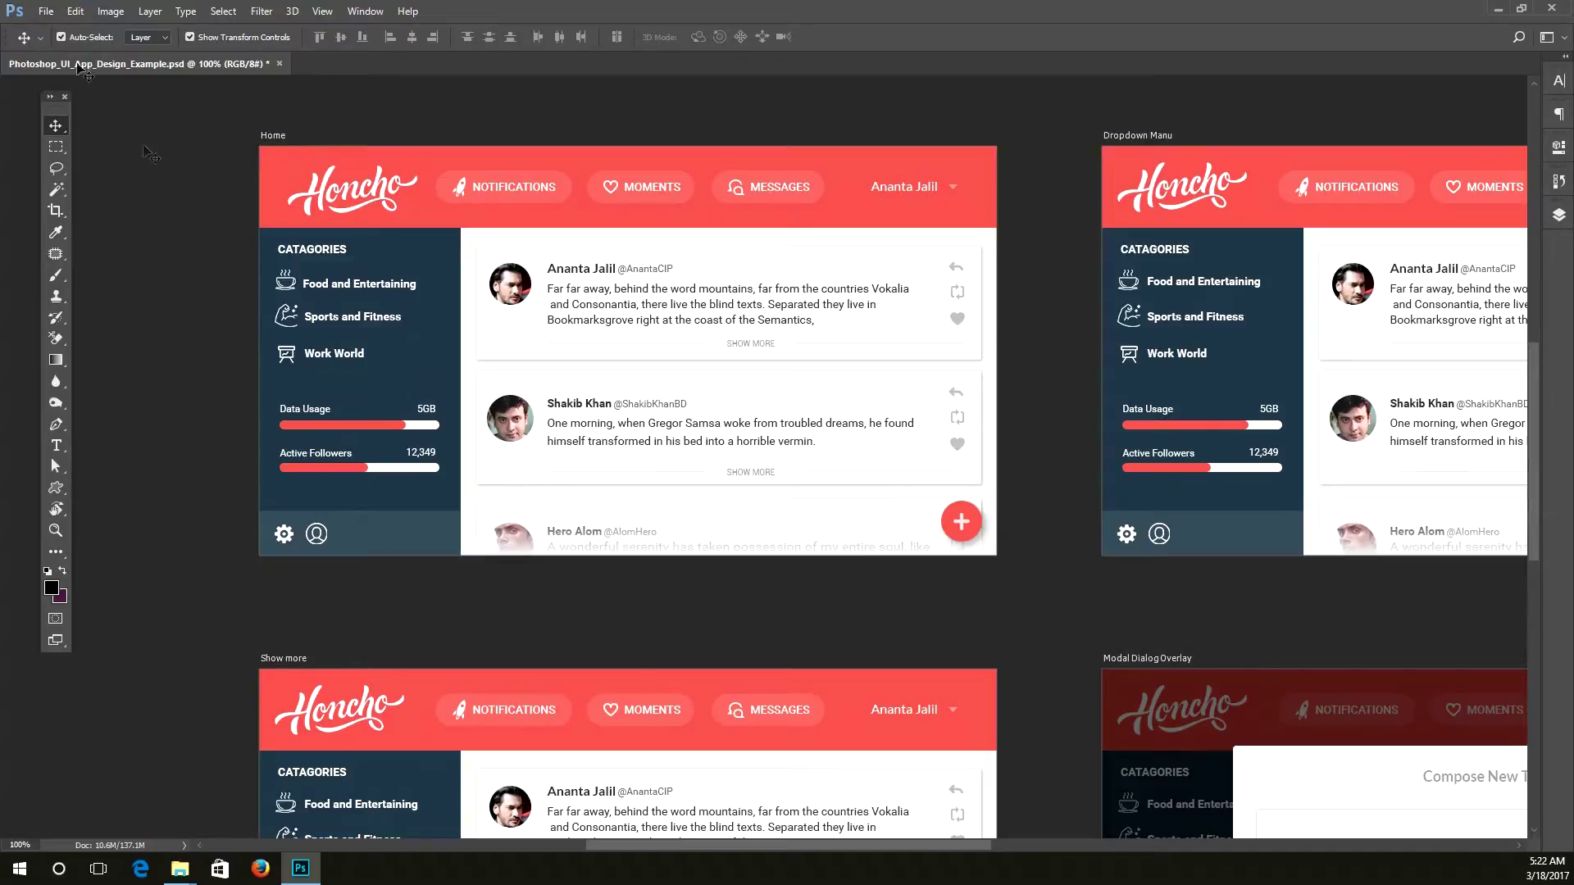
pyautogui.click(386, 186)
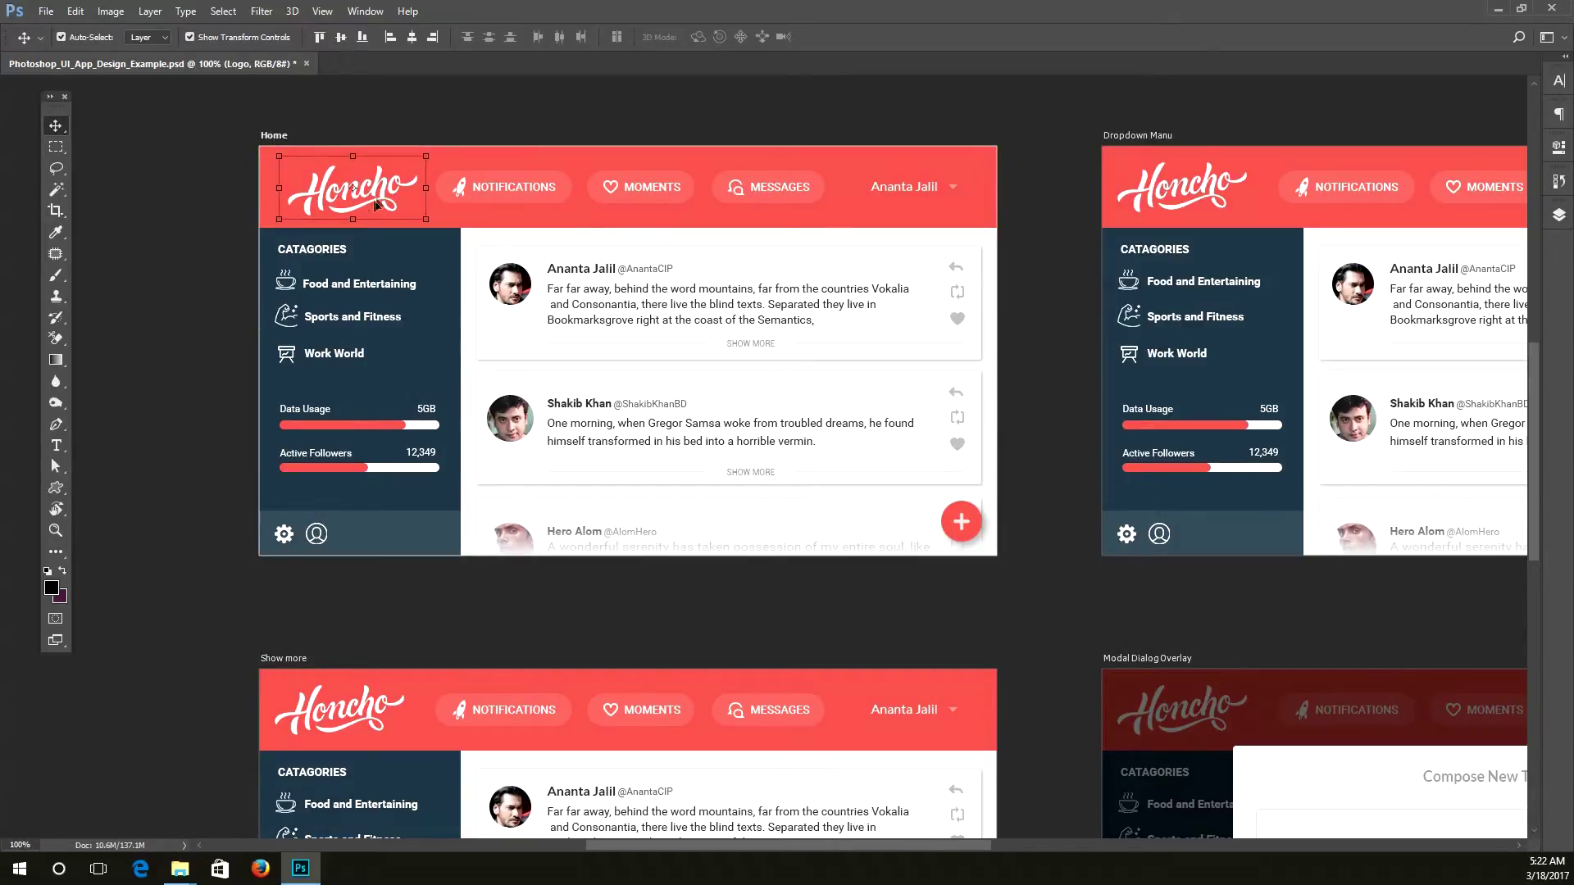
pyautogui.click(574, 223)
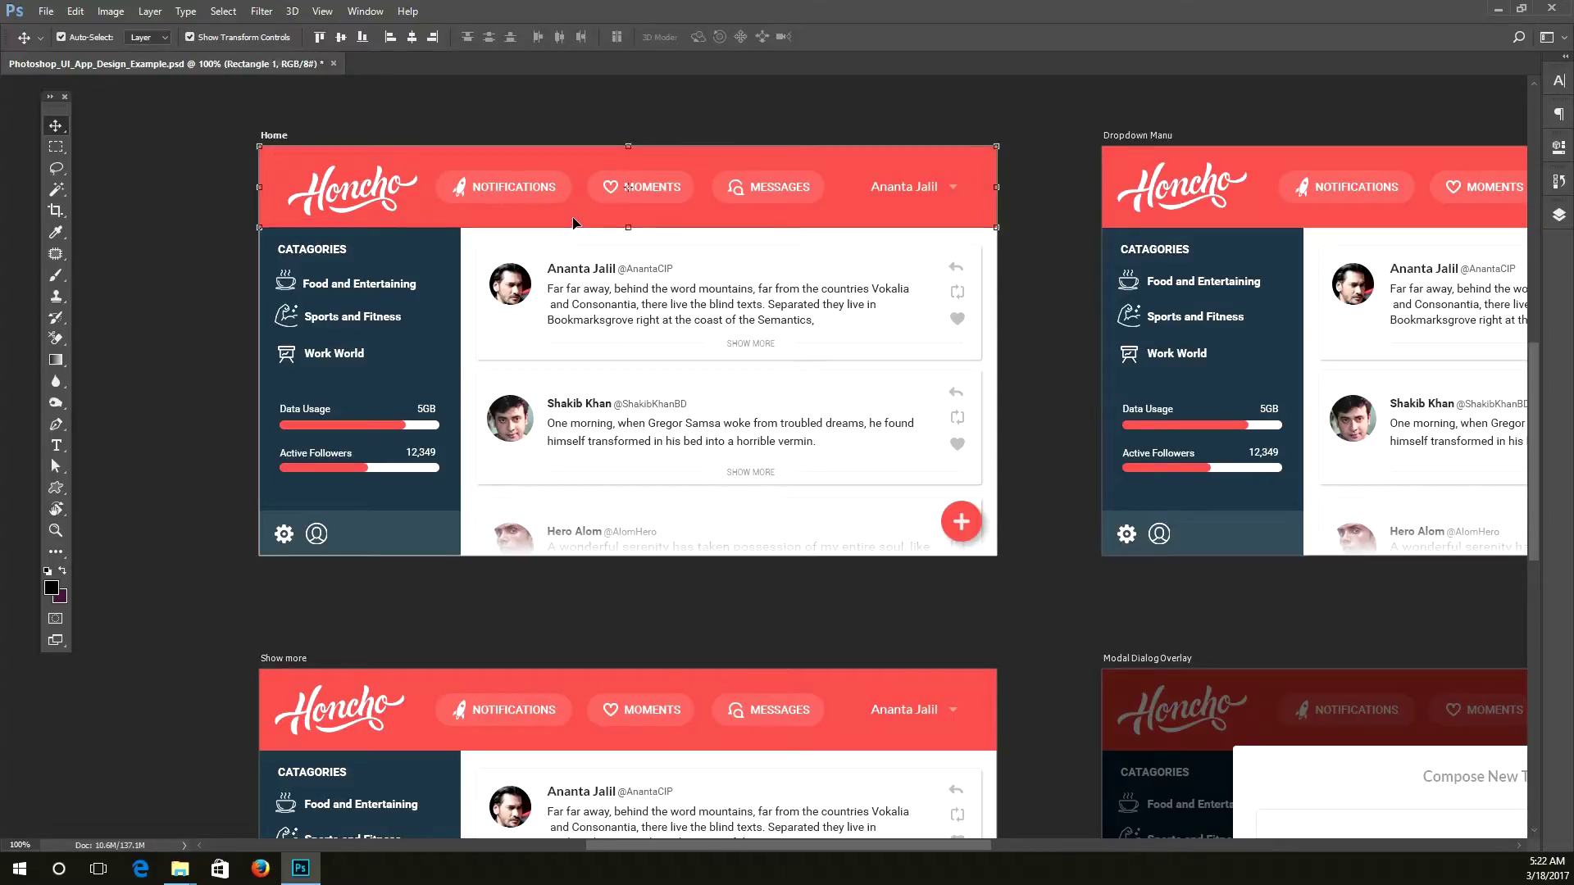
pyautogui.click(447, 361)
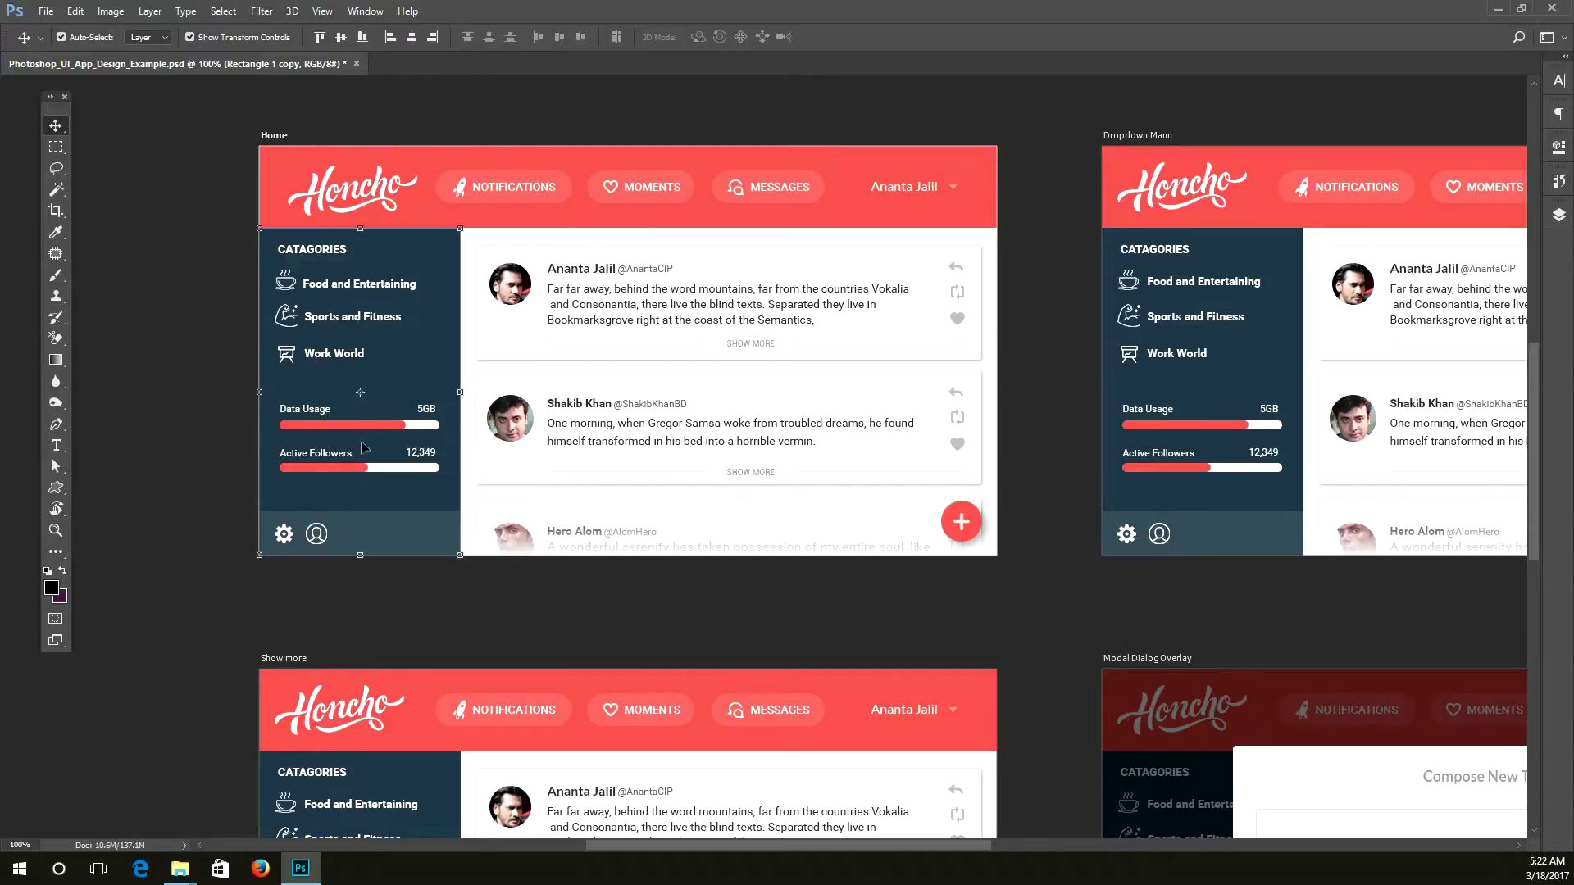
pyautogui.click(384, 428)
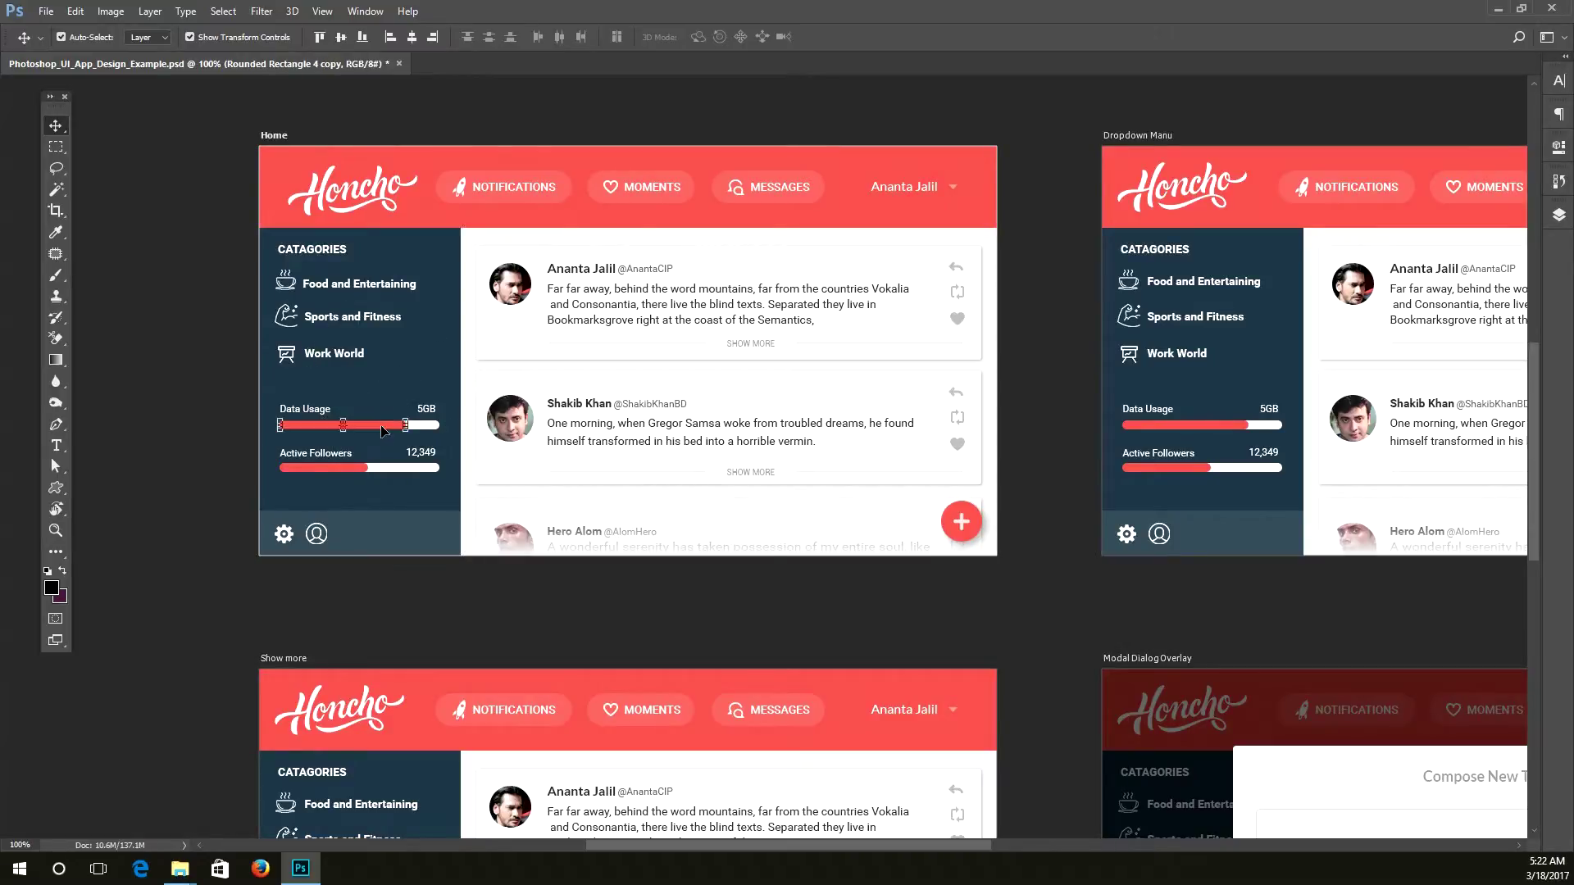
pyautogui.click(588, 439)
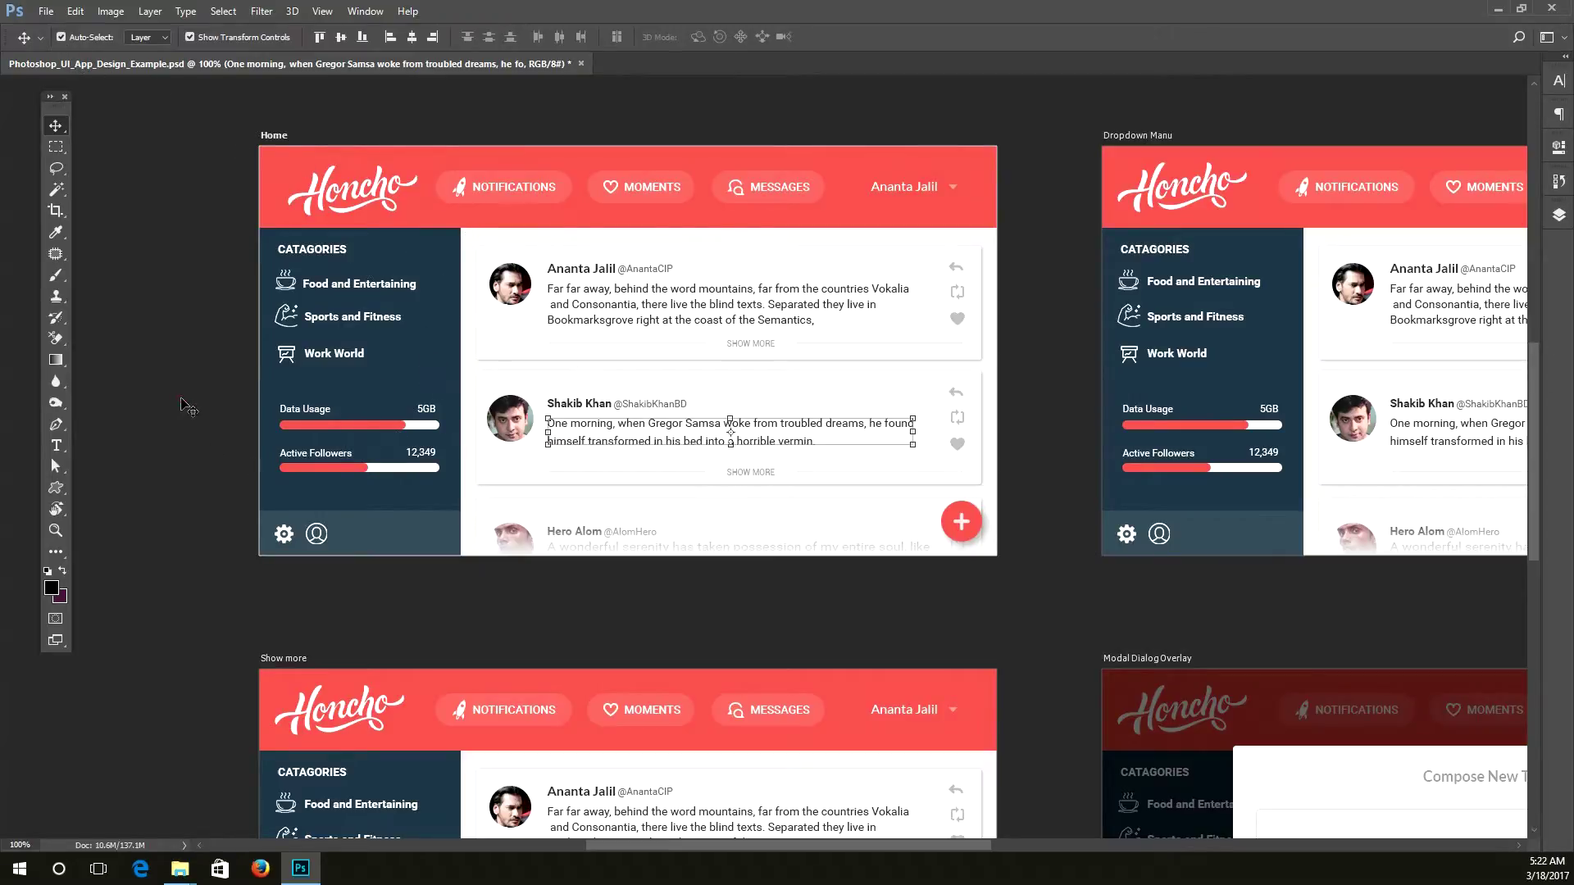
pyautogui.click(238, 425)
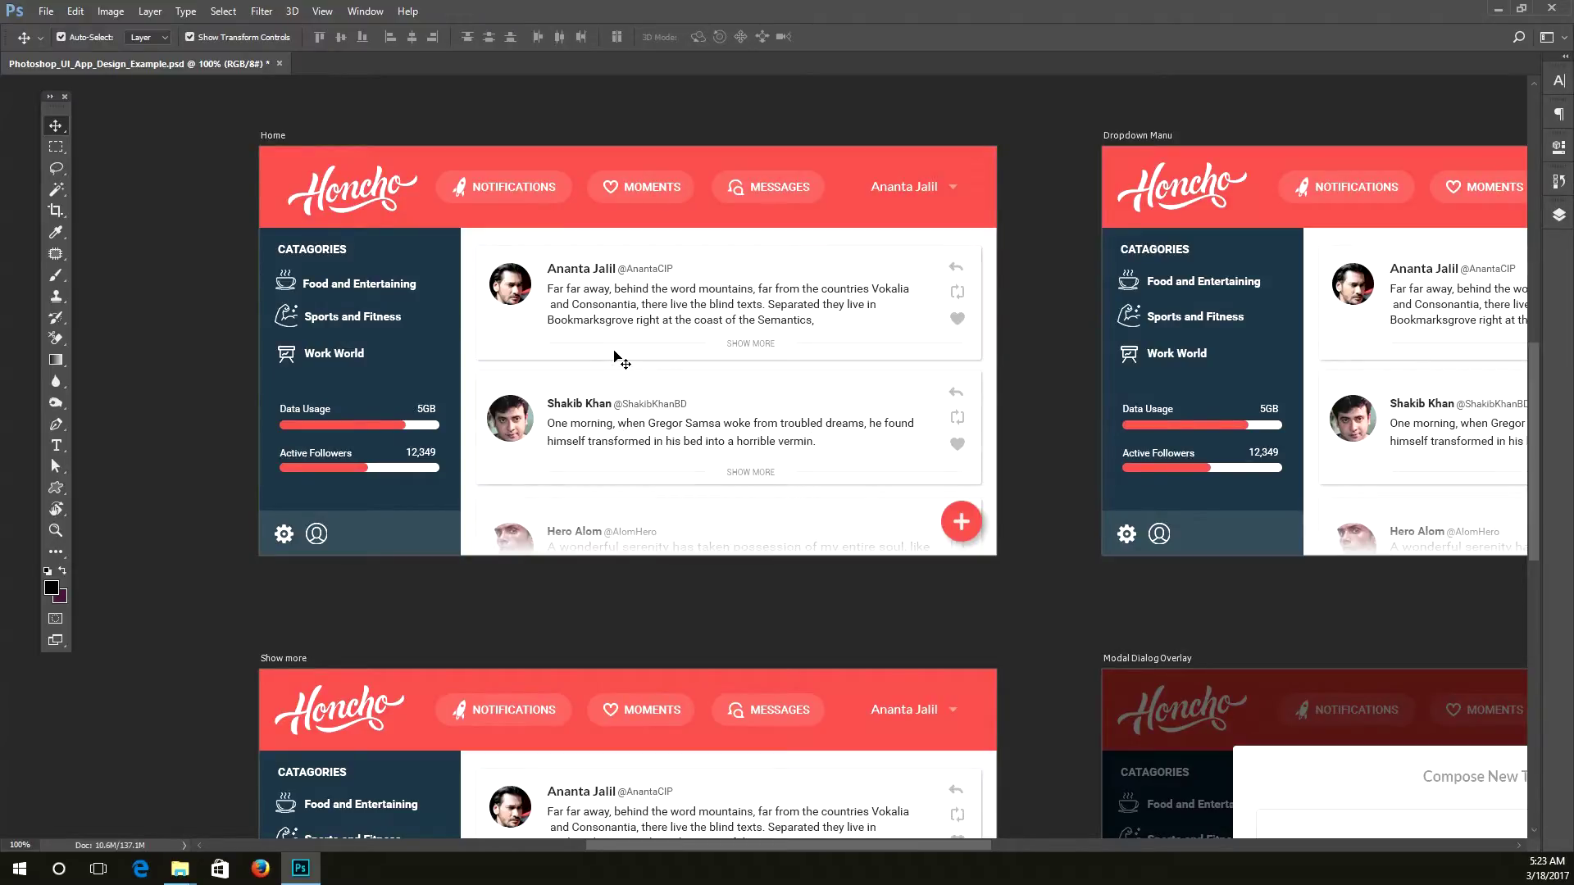
pyautogui.click(297, 355)
pyautogui.click(234, 375)
pyautogui.click(515, 193)
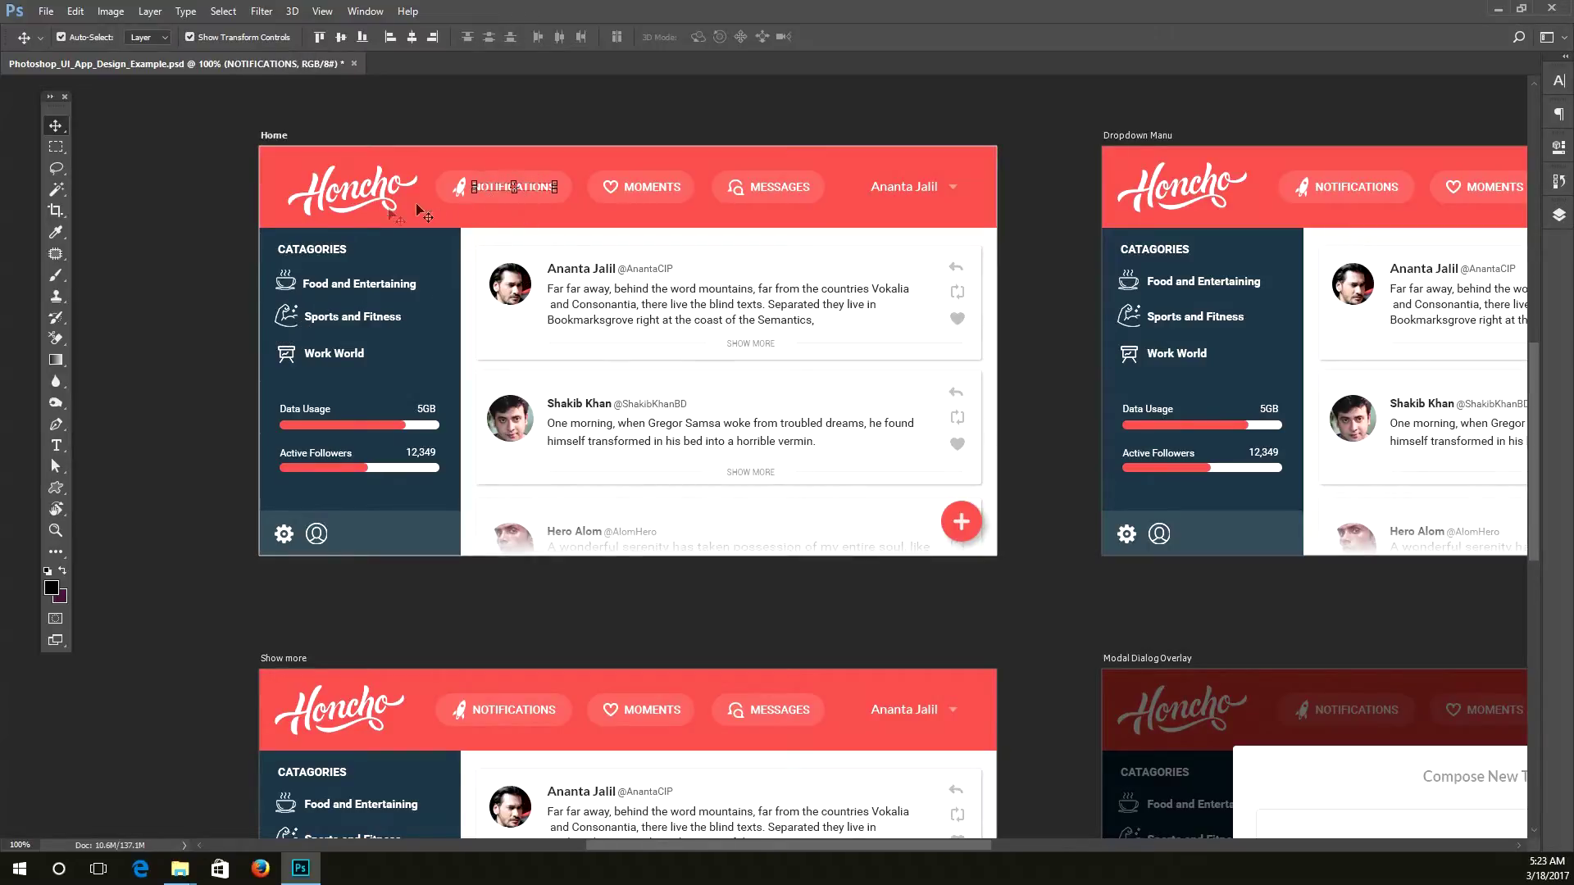
pyautogui.click(388, 188)
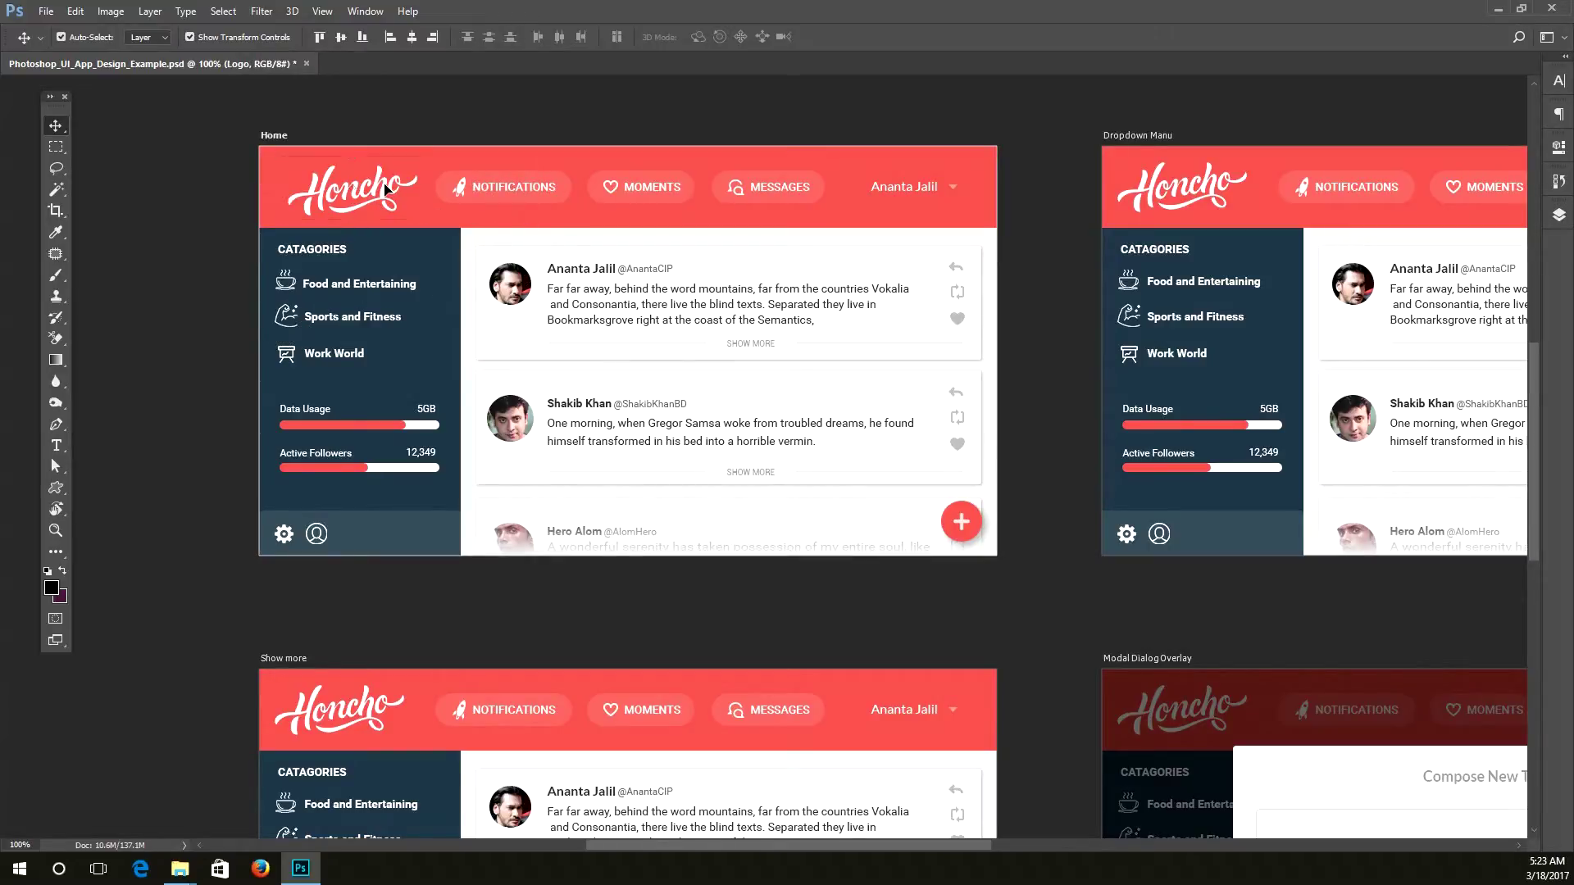
pyautogui.click(168, 235)
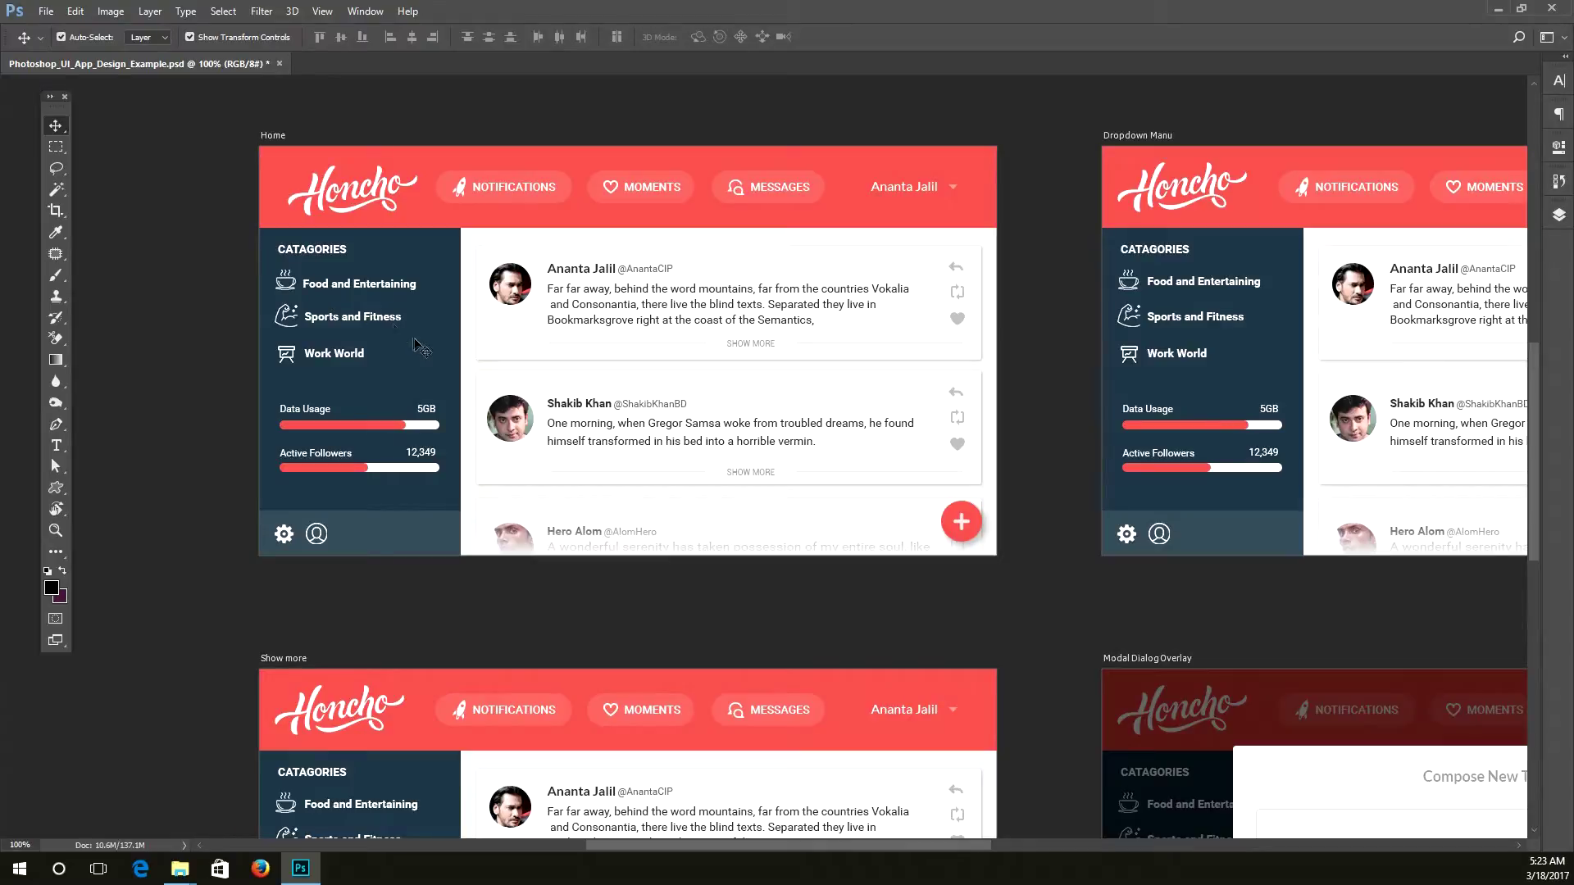
pyautogui.click(293, 353)
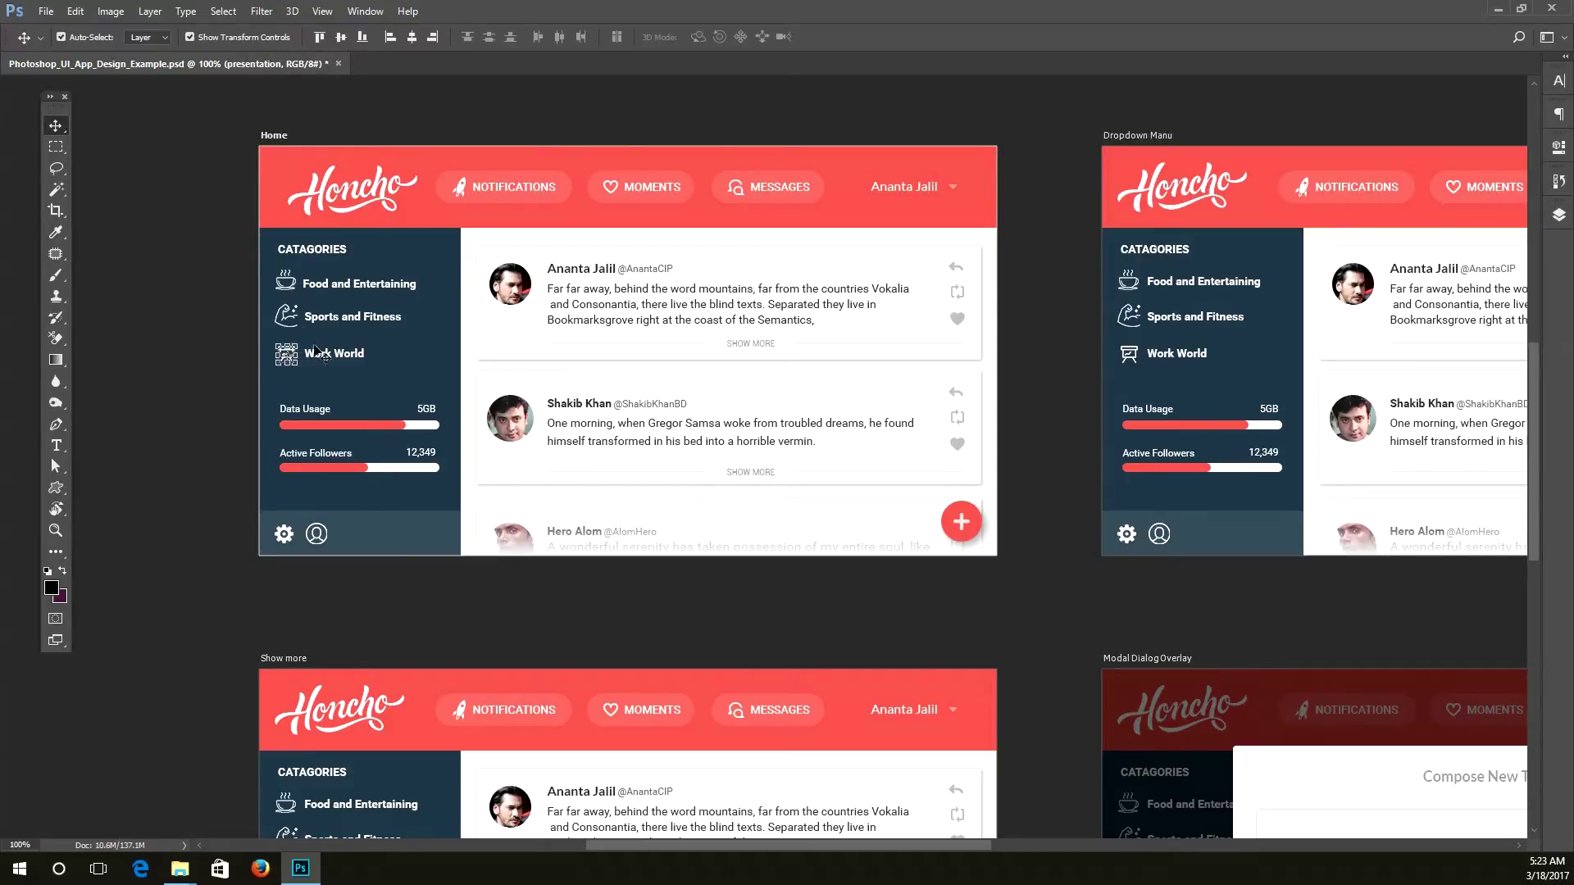
# Step: Enlarge the Work World icon with free transform, then undo the enlargement
pyautogui.hotkey('ctrl', 't')
pyautogui.moveTo(298, 344); pyautogui.dragTo(366, 280)
pyautogui.press('Return')
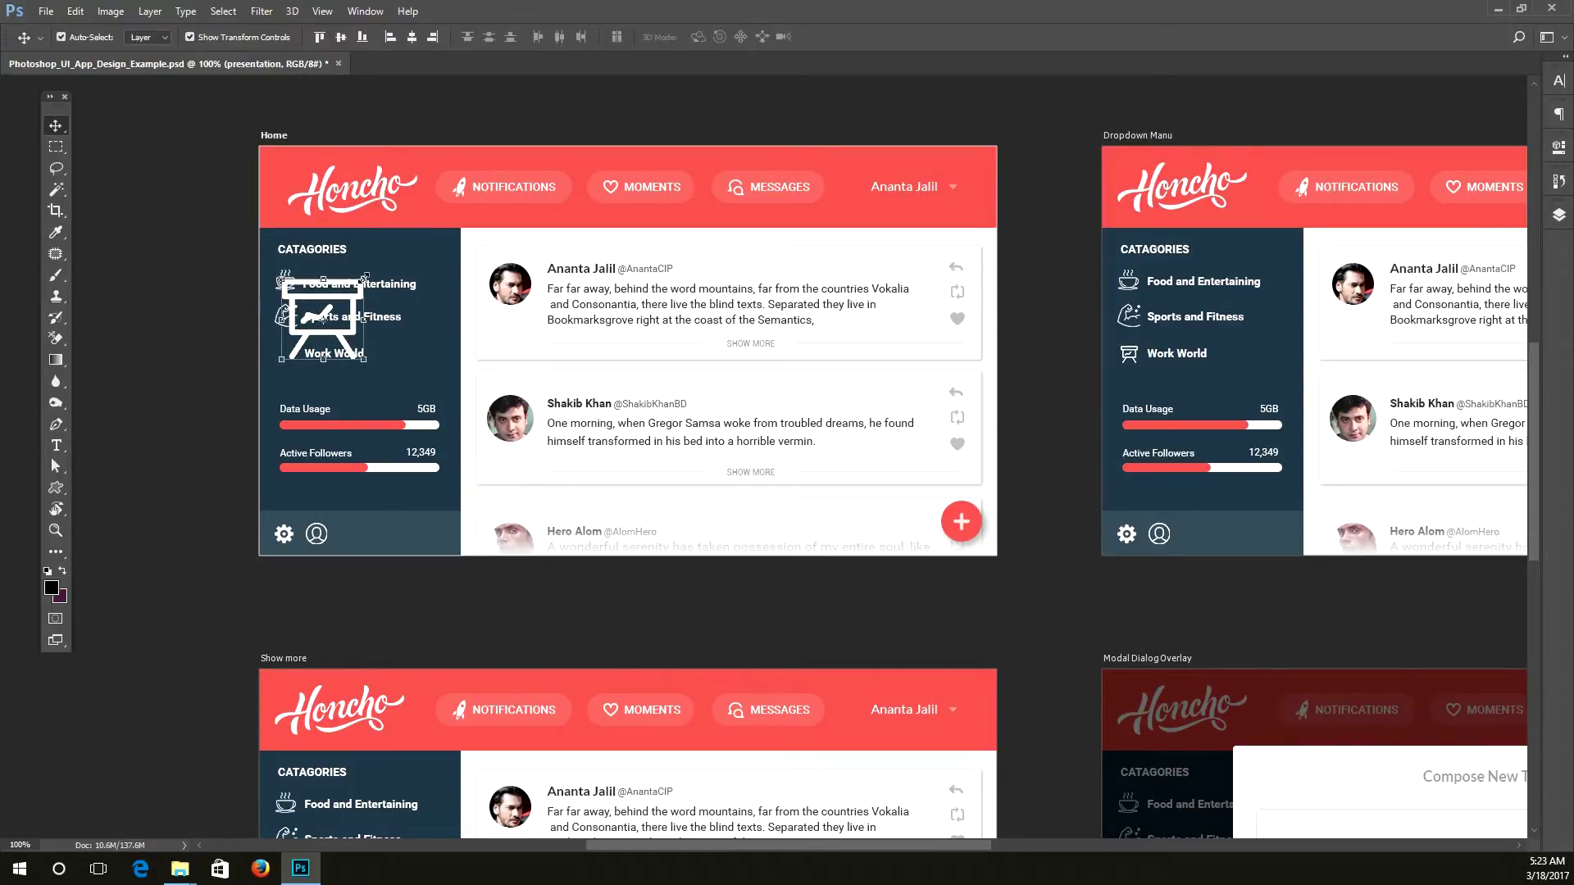
pyautogui.hotkey('ctrl', 'z')
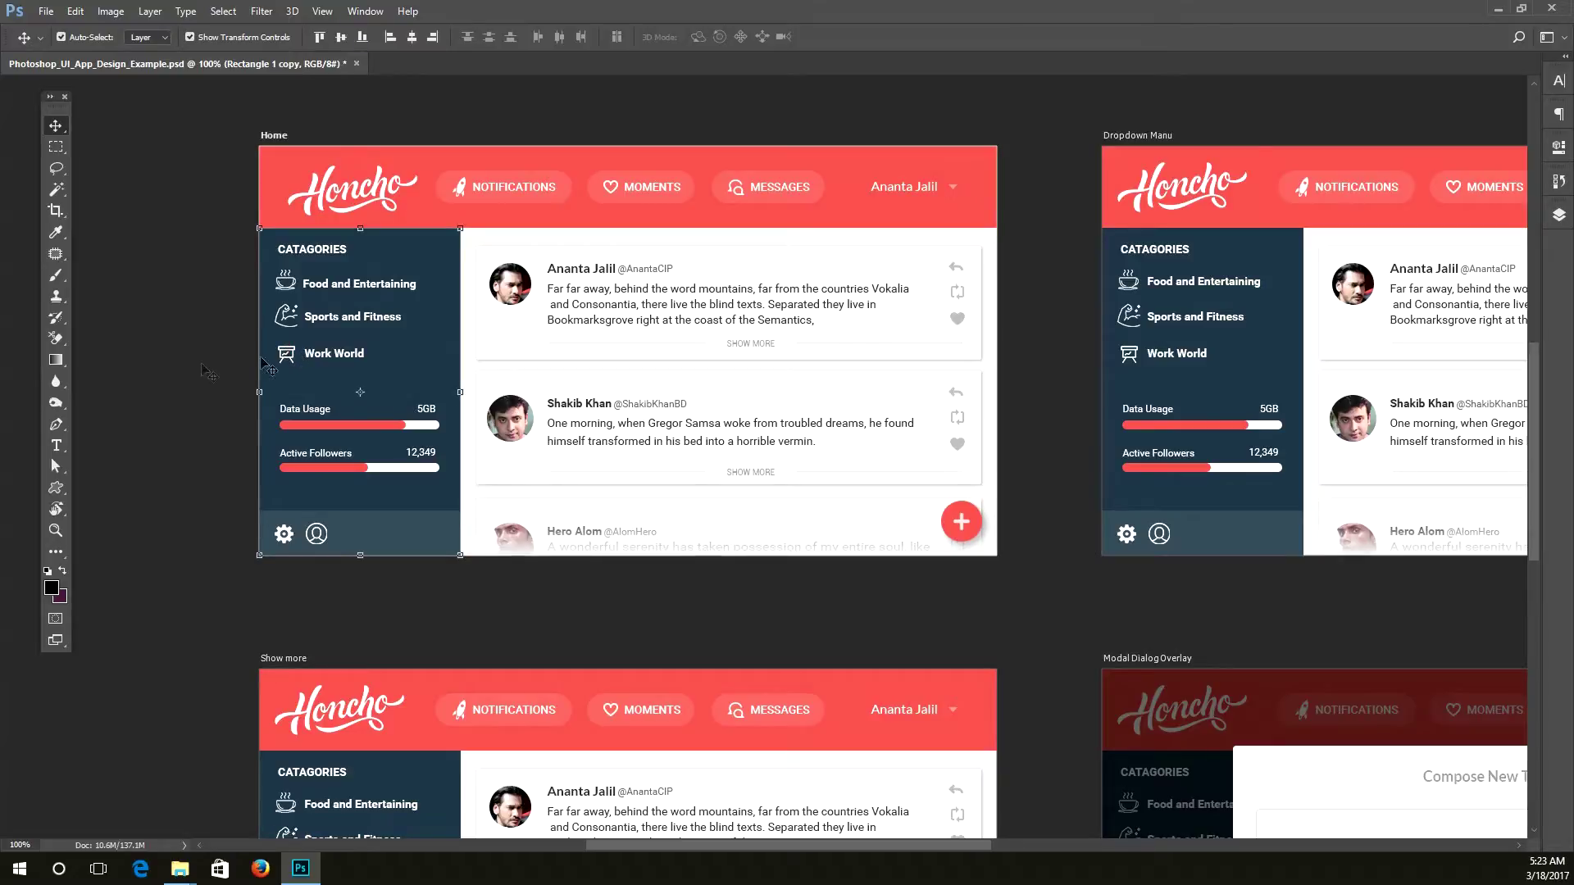
# Step: Turn off Auto-Select, move the Work World icon away and back beside its label, and zoom to 200%
pyautogui.click(293, 354)
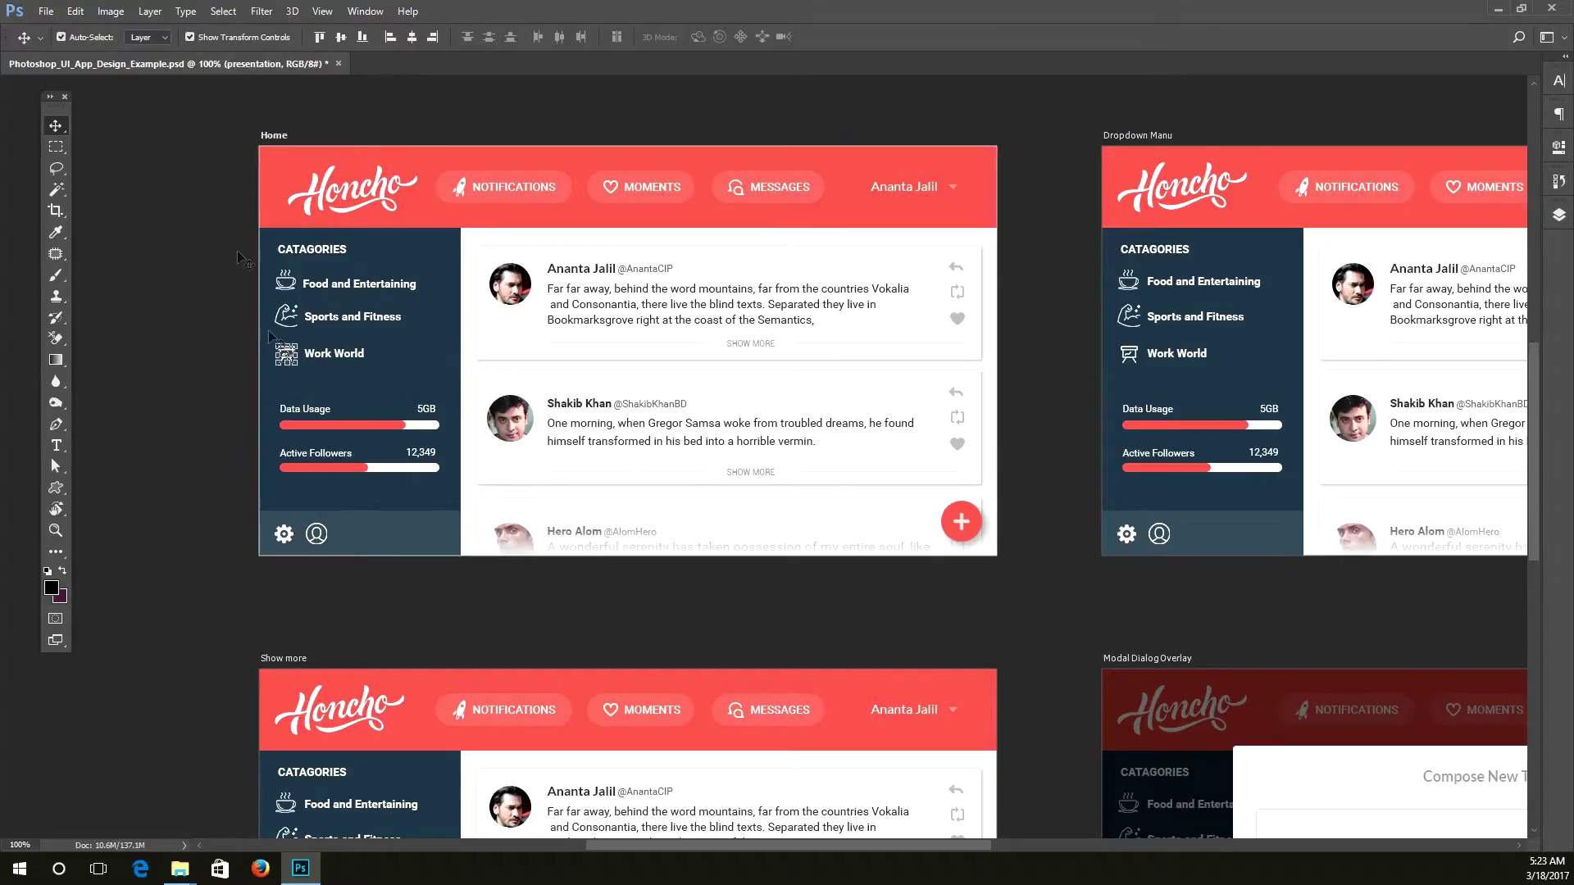
pyautogui.click(66, 38)
pyautogui.moveTo(392, 389); pyautogui.dragTo(489, 393)
pyautogui.moveTo(410, 363); pyautogui.dragTo(299, 330)
pyautogui.hotkey('ctrl', '+')
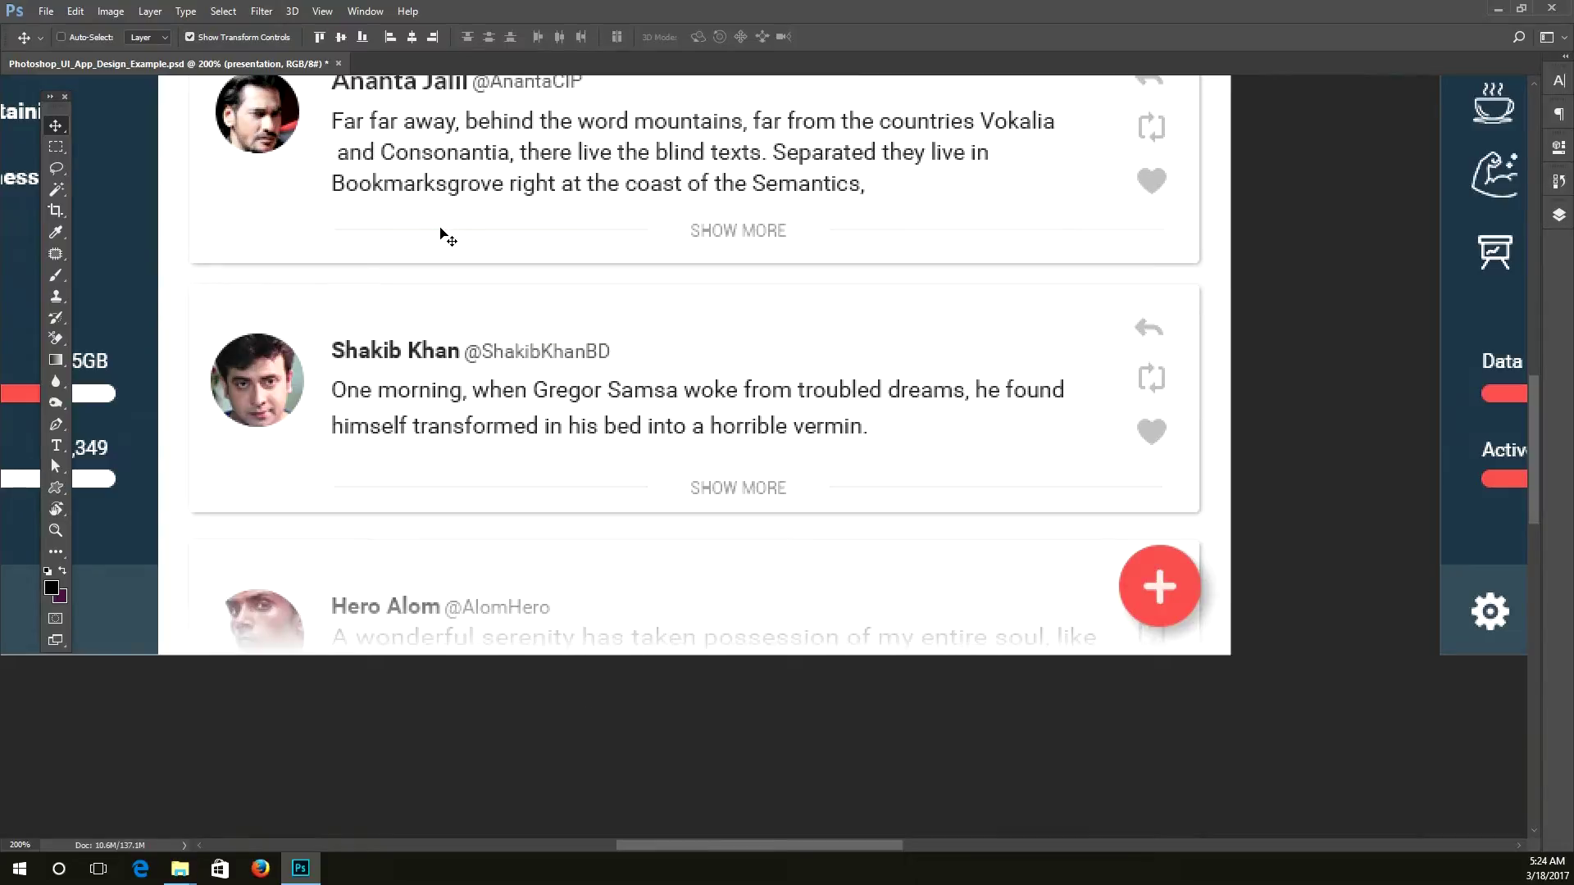
# Step: Turn Auto-Select back on, select the divider line left of SHOW MORE and move it slightly down
pyautogui.click(61, 37)
pyautogui.click(441, 231)
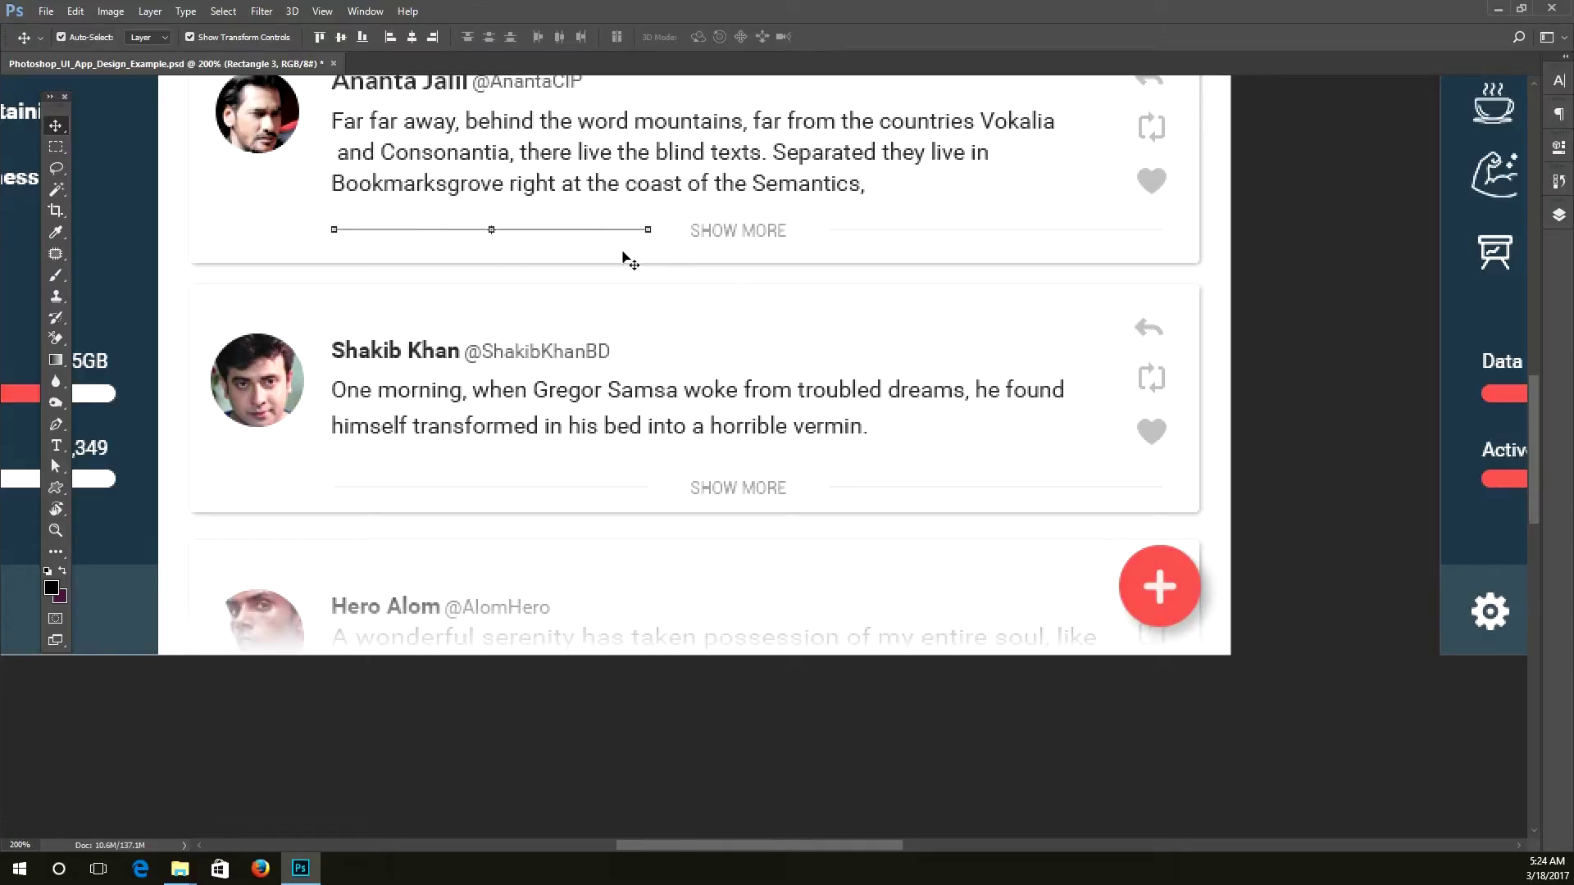
pyautogui.click(617, 336)
pyautogui.click(551, 233)
pyautogui.click(553, 234)
pyautogui.moveTo(548, 233)
pyautogui.mouseDown()
pyautogui.moveTo(478, 263)
pyautogui.moveTo(566, 292)
pyautogui.moveTo(584, 227)
pyautogui.moveTo(537, 229)
pyautogui.moveTo(566, 254)
pyautogui.moveTo(549, 222)
pyautogui.moveTo(541, 238)
pyautogui.mouseUp()
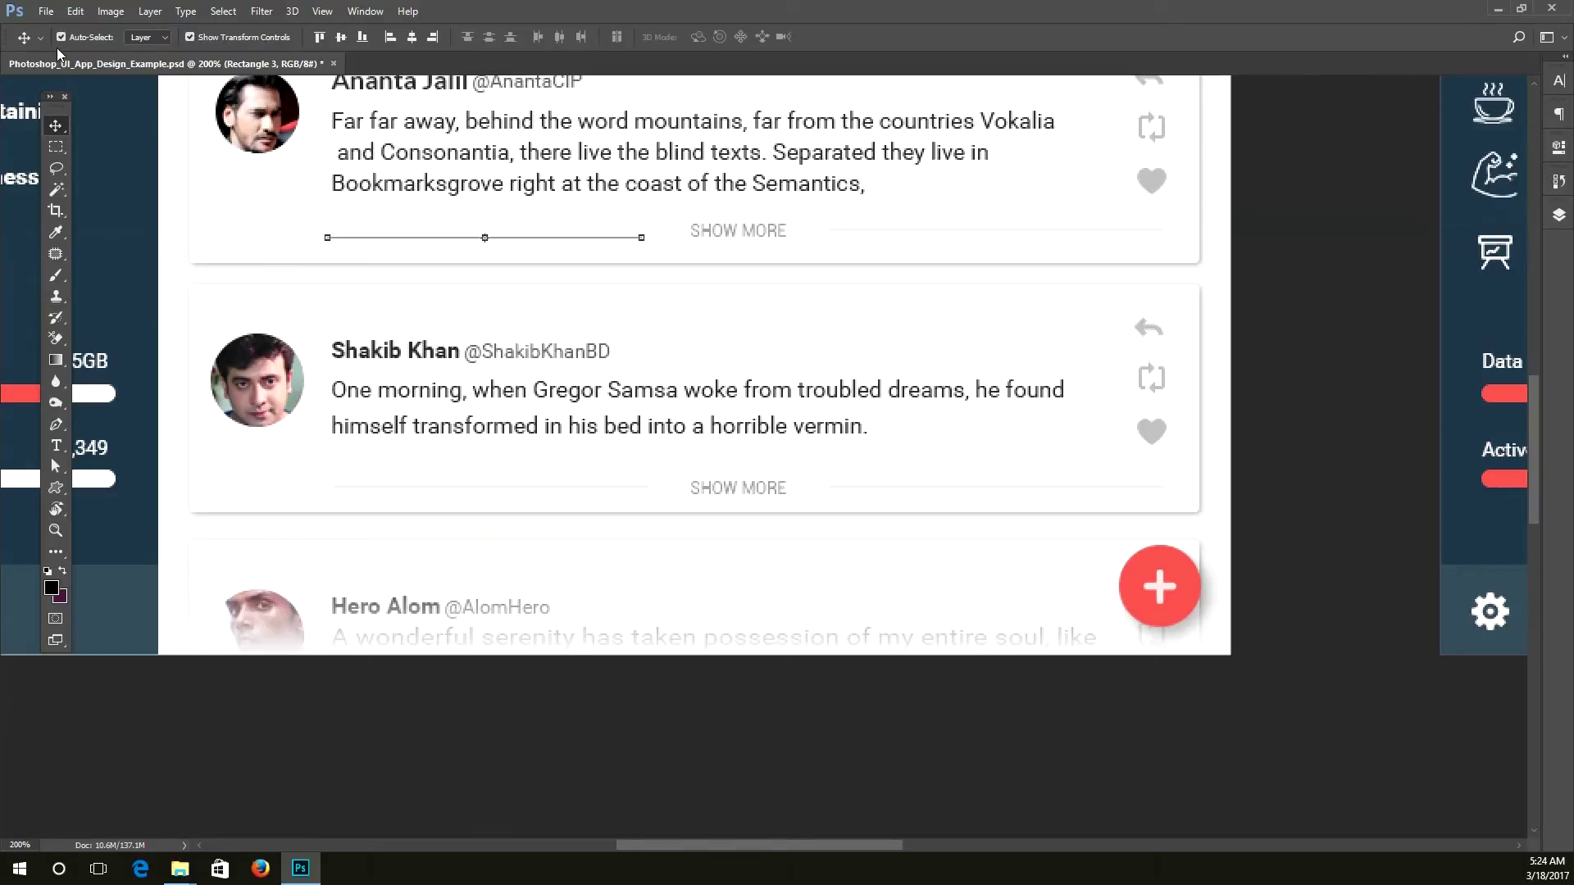
# Step: Reselect the divider, turn Auto-Select off, reposition it near SHOW MORE and zoom back to 100%
pyautogui.click(753, 295)
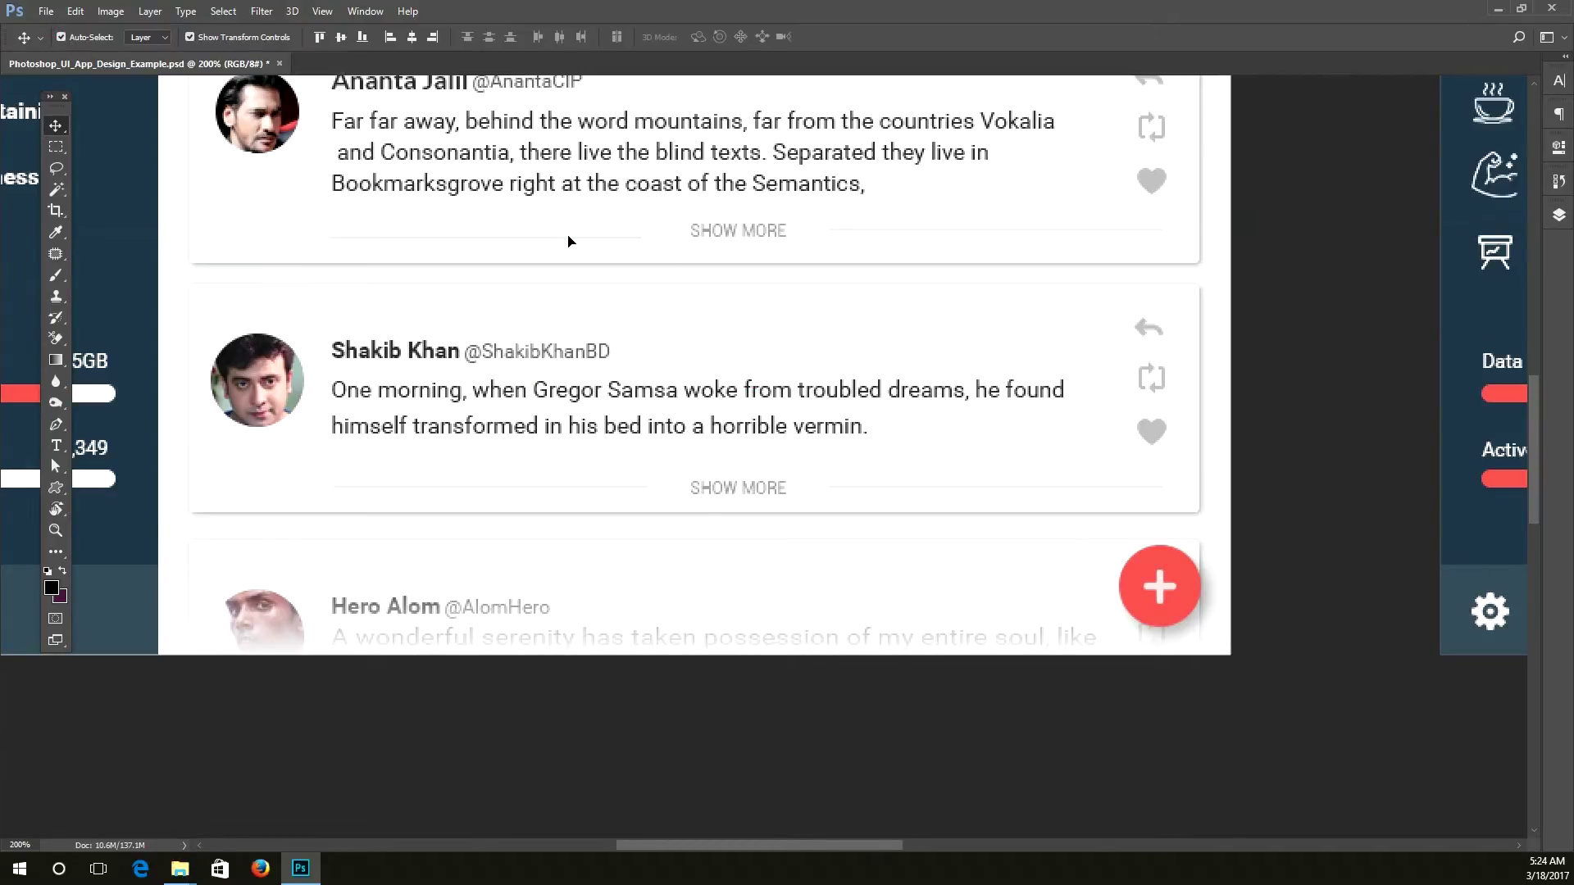
pyautogui.click(507, 231)
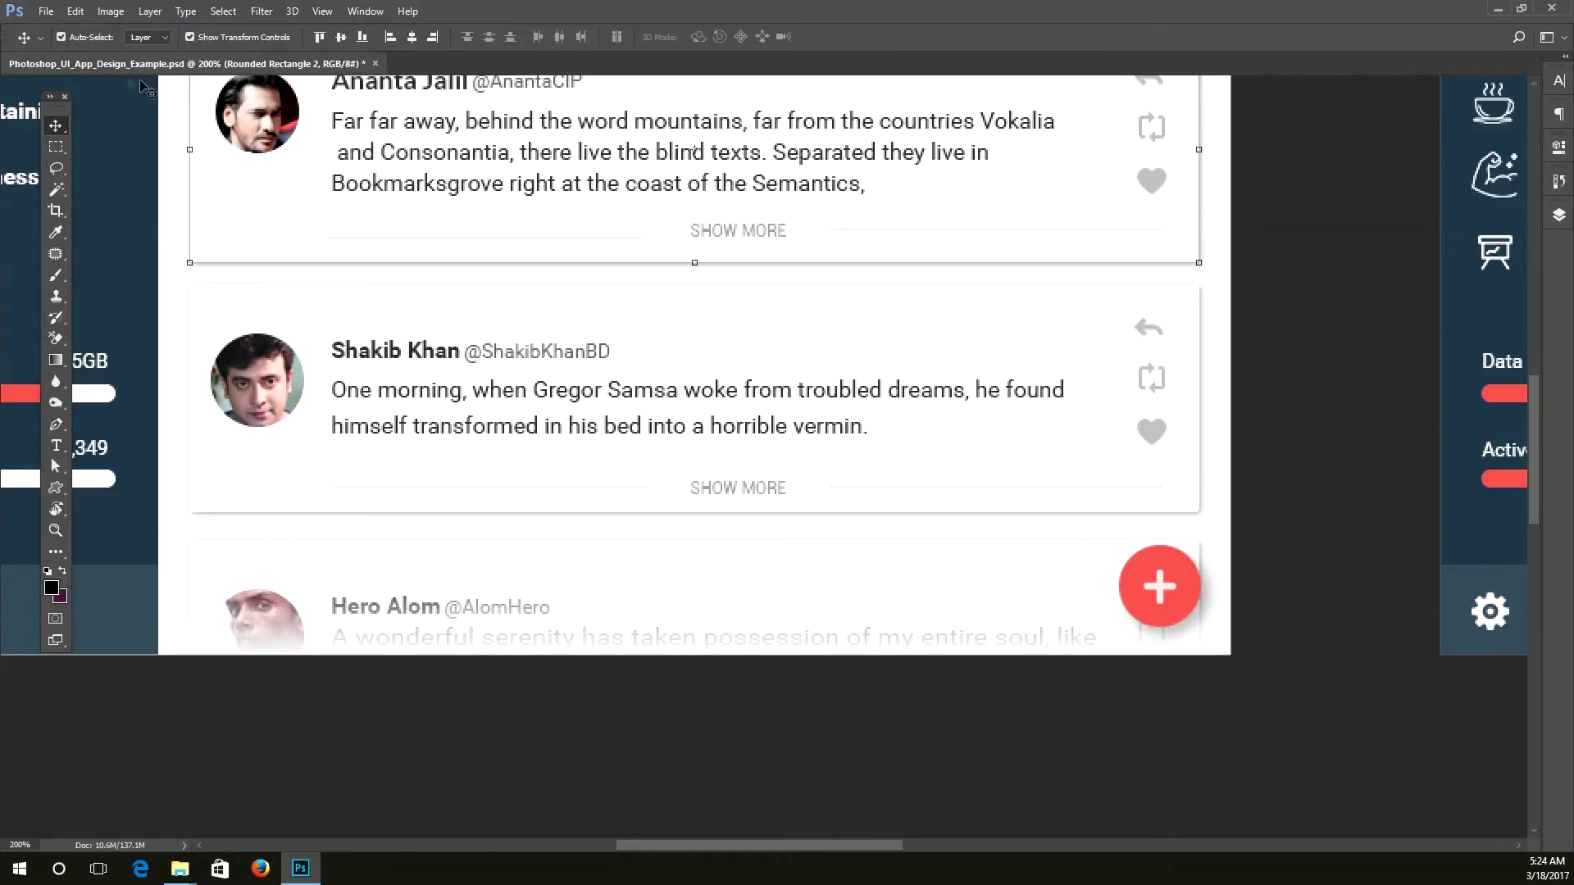
pyautogui.click(640, 239)
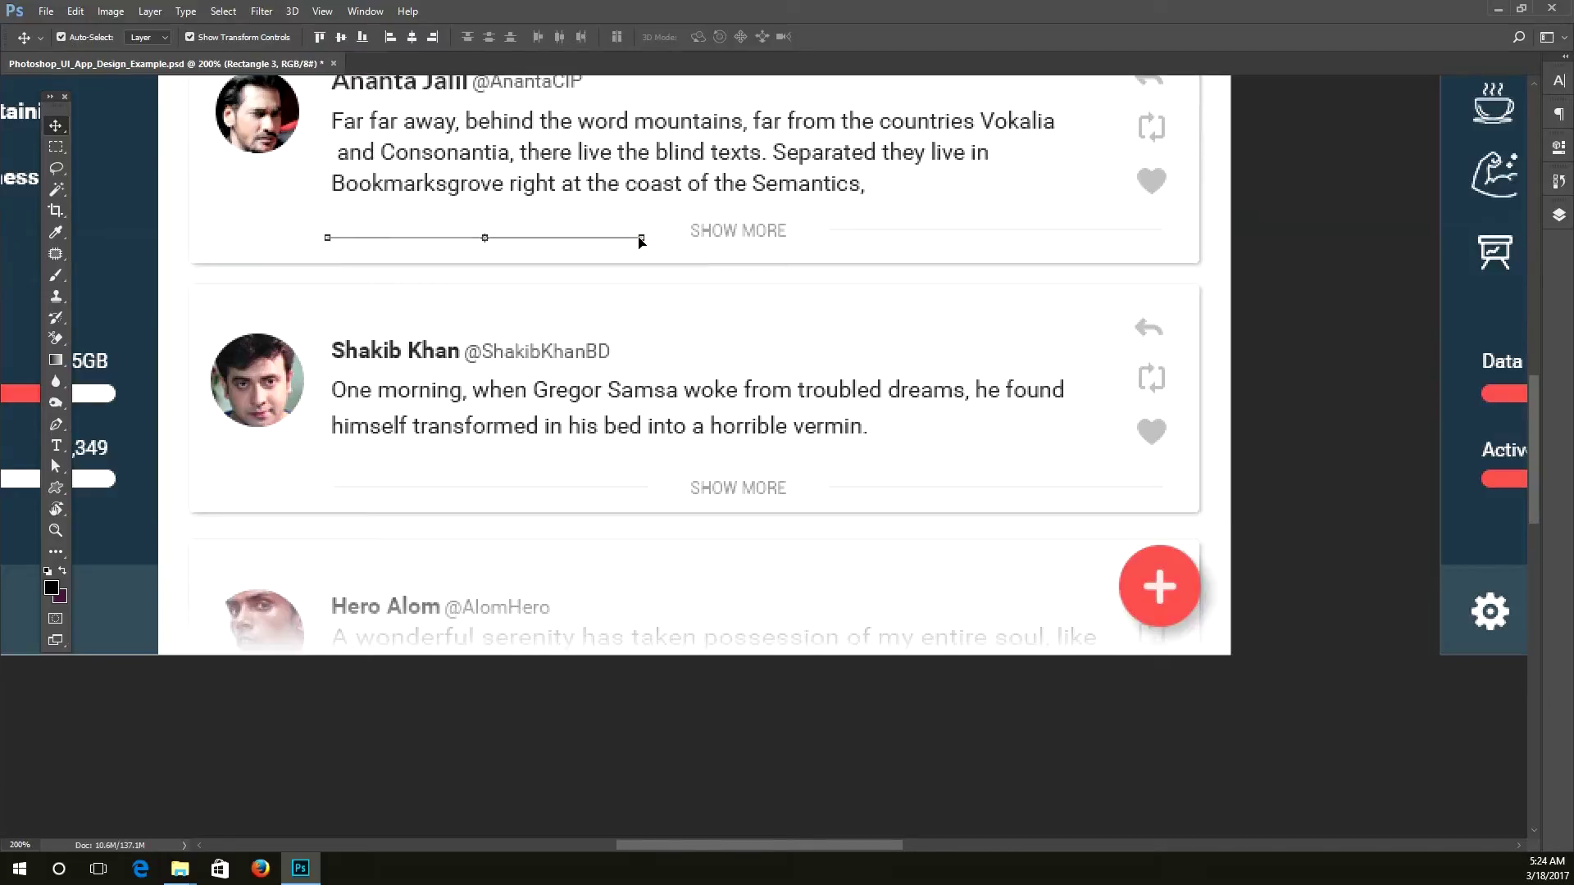
pyautogui.click(61, 37)
pyautogui.moveTo(656, 287)
pyautogui.mouseDown()
pyautogui.moveTo(611, 350)
pyautogui.moveTo(651, 441)
pyautogui.moveTo(956, 596)
pyautogui.moveTo(977, 632)
pyautogui.moveTo(742, 271)
pyautogui.moveTo(650, 274)
pyautogui.mouseUp()
pyautogui.hotkey('ctrl', '-')
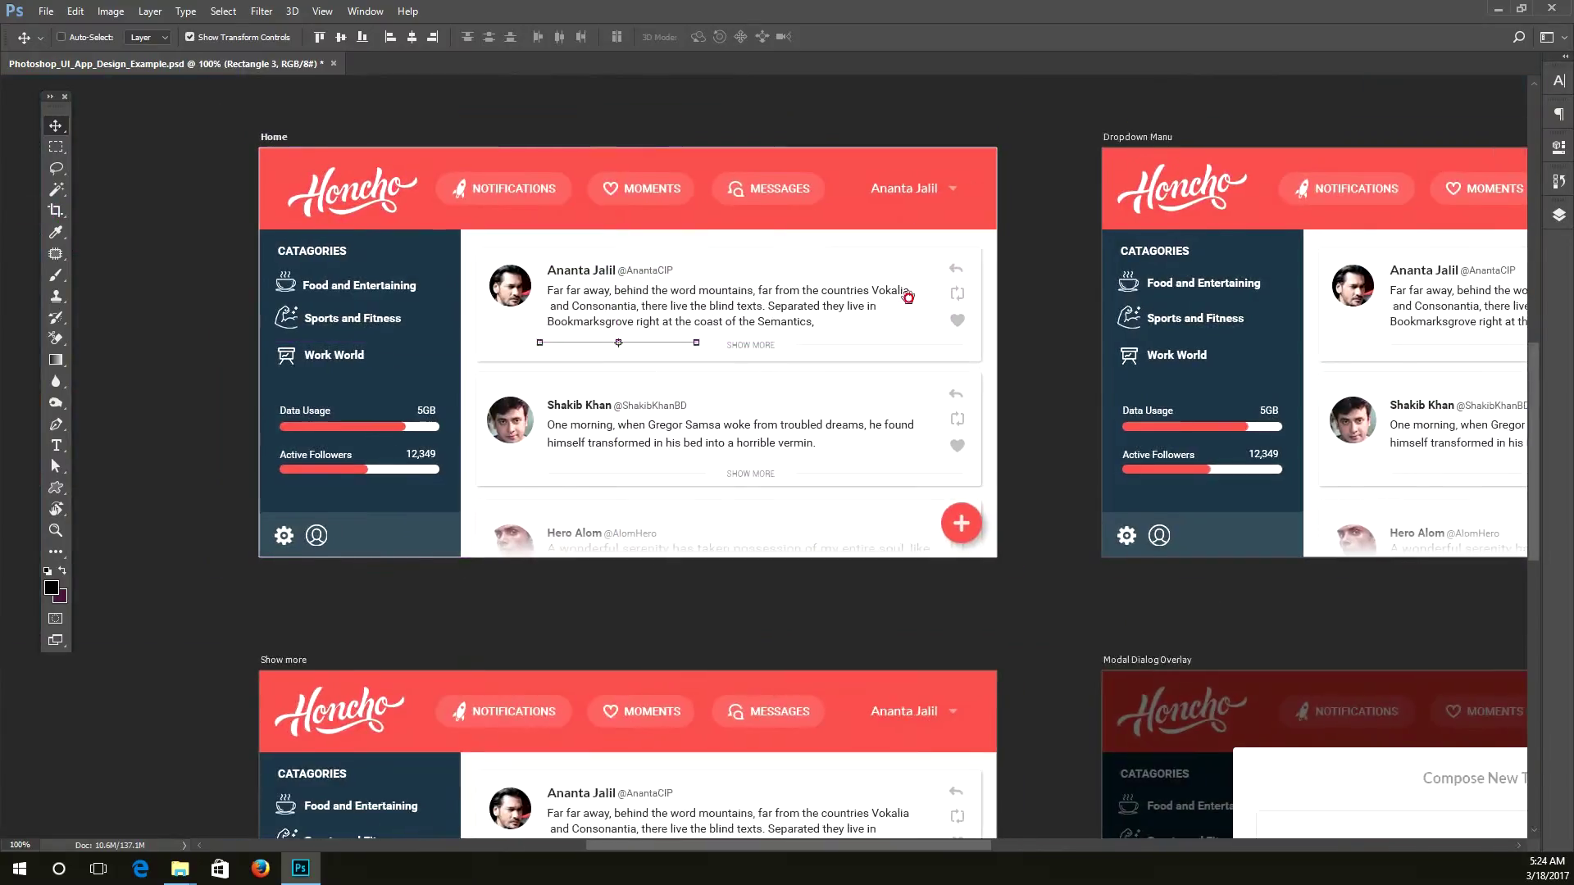
# Step: Enable Auto-Select, switch its dropdown from Layer to Group, and click the first tweet card to select Tweet Section 1
pyautogui.scroll(1, 910, 287)
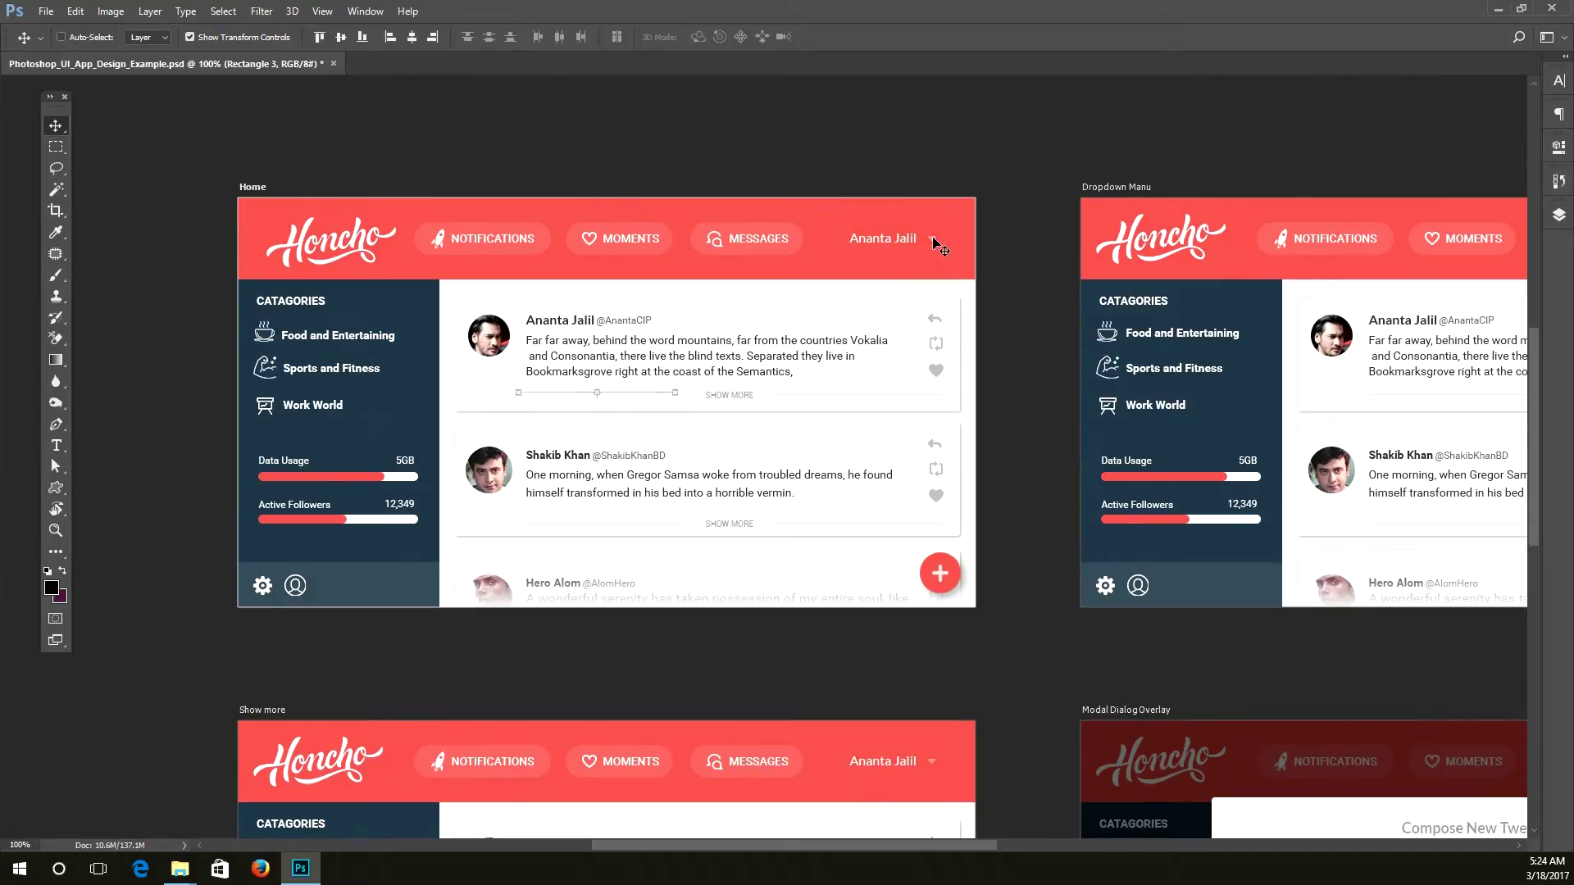
pyautogui.click(61, 38)
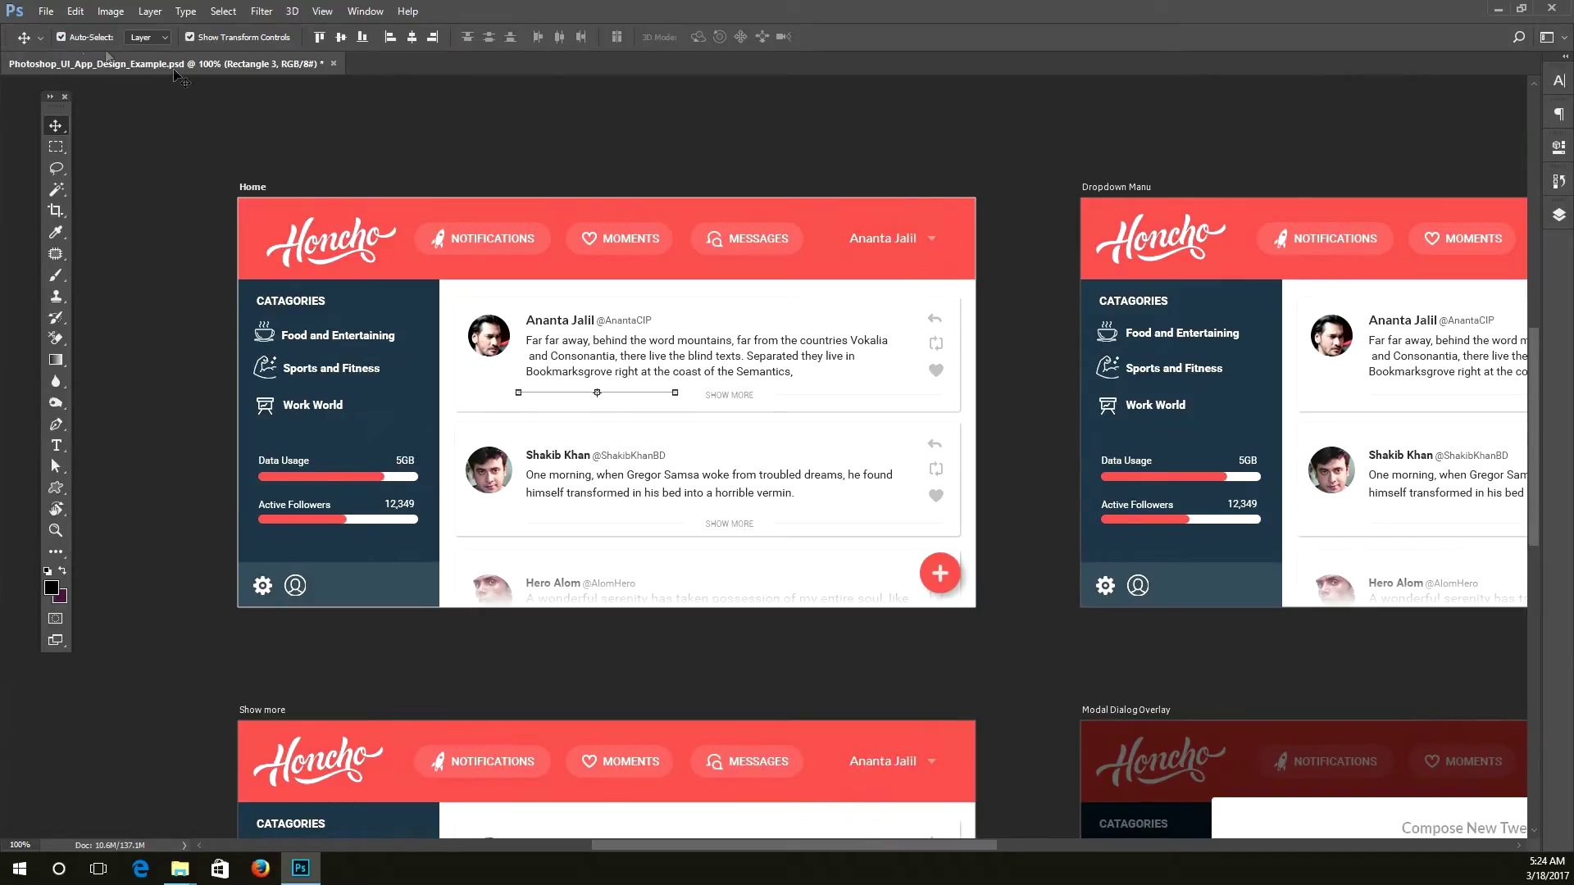
pyautogui.click(933, 240)
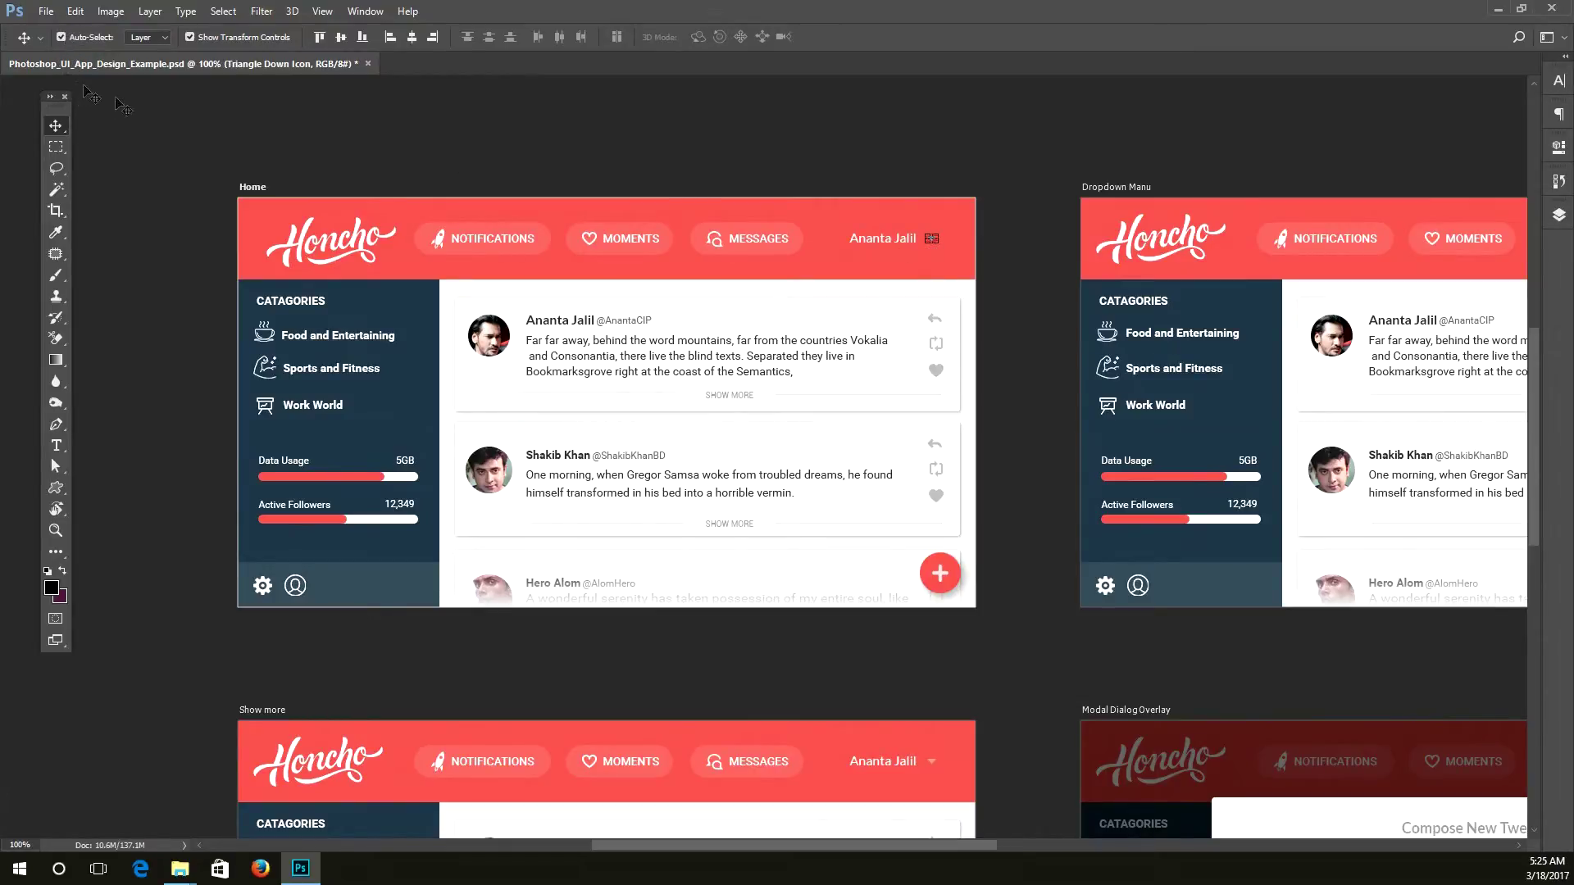
pyautogui.click(191, 293)
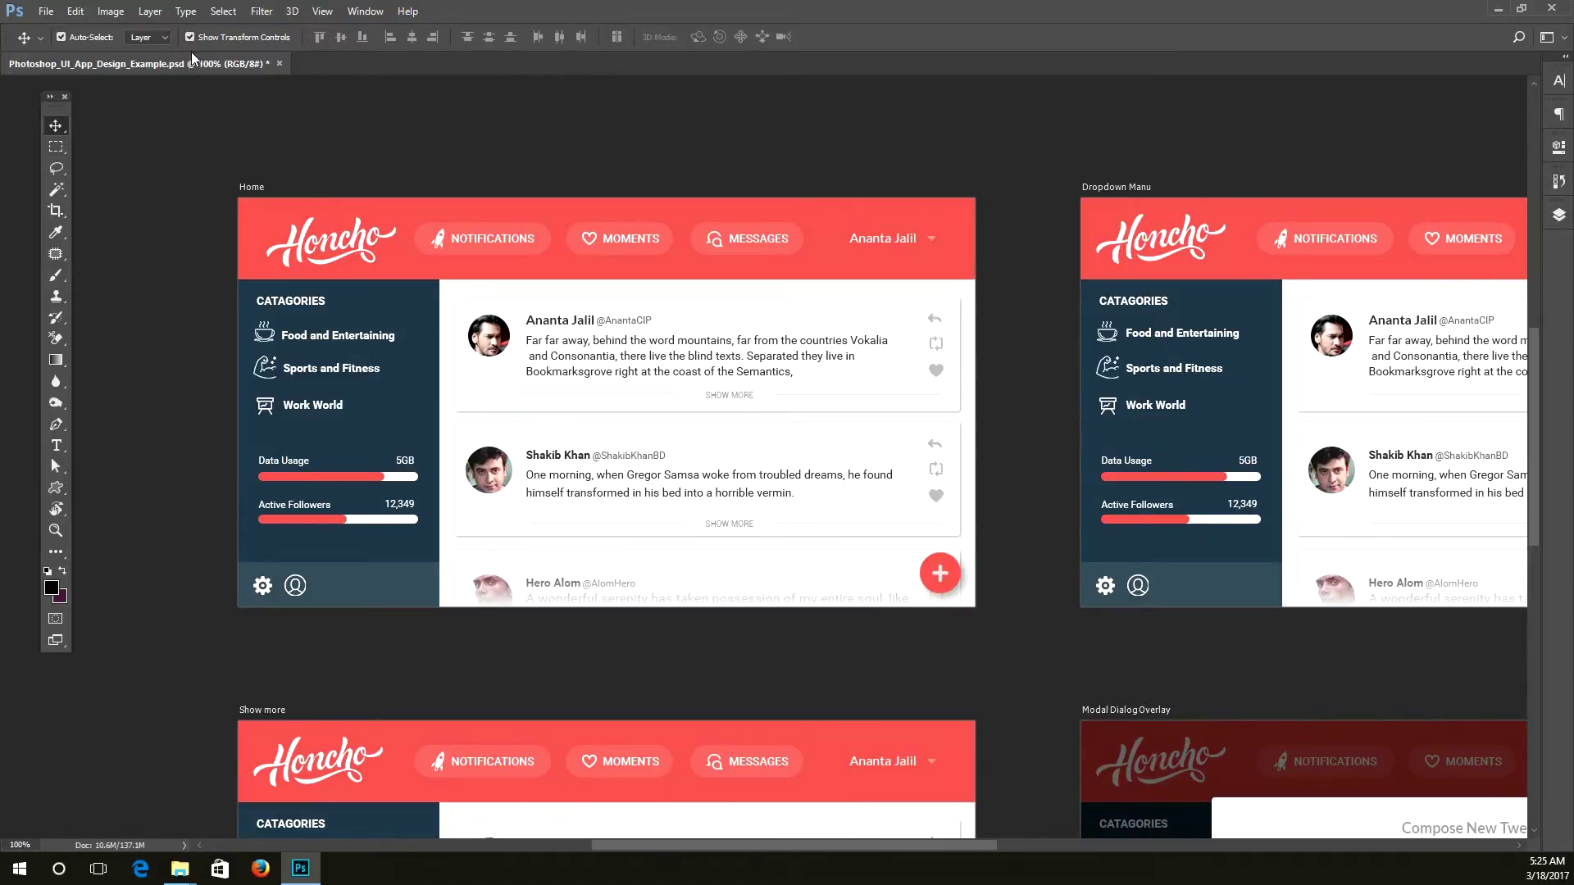
pyautogui.click(161, 43)
pyautogui.click(159, 54)
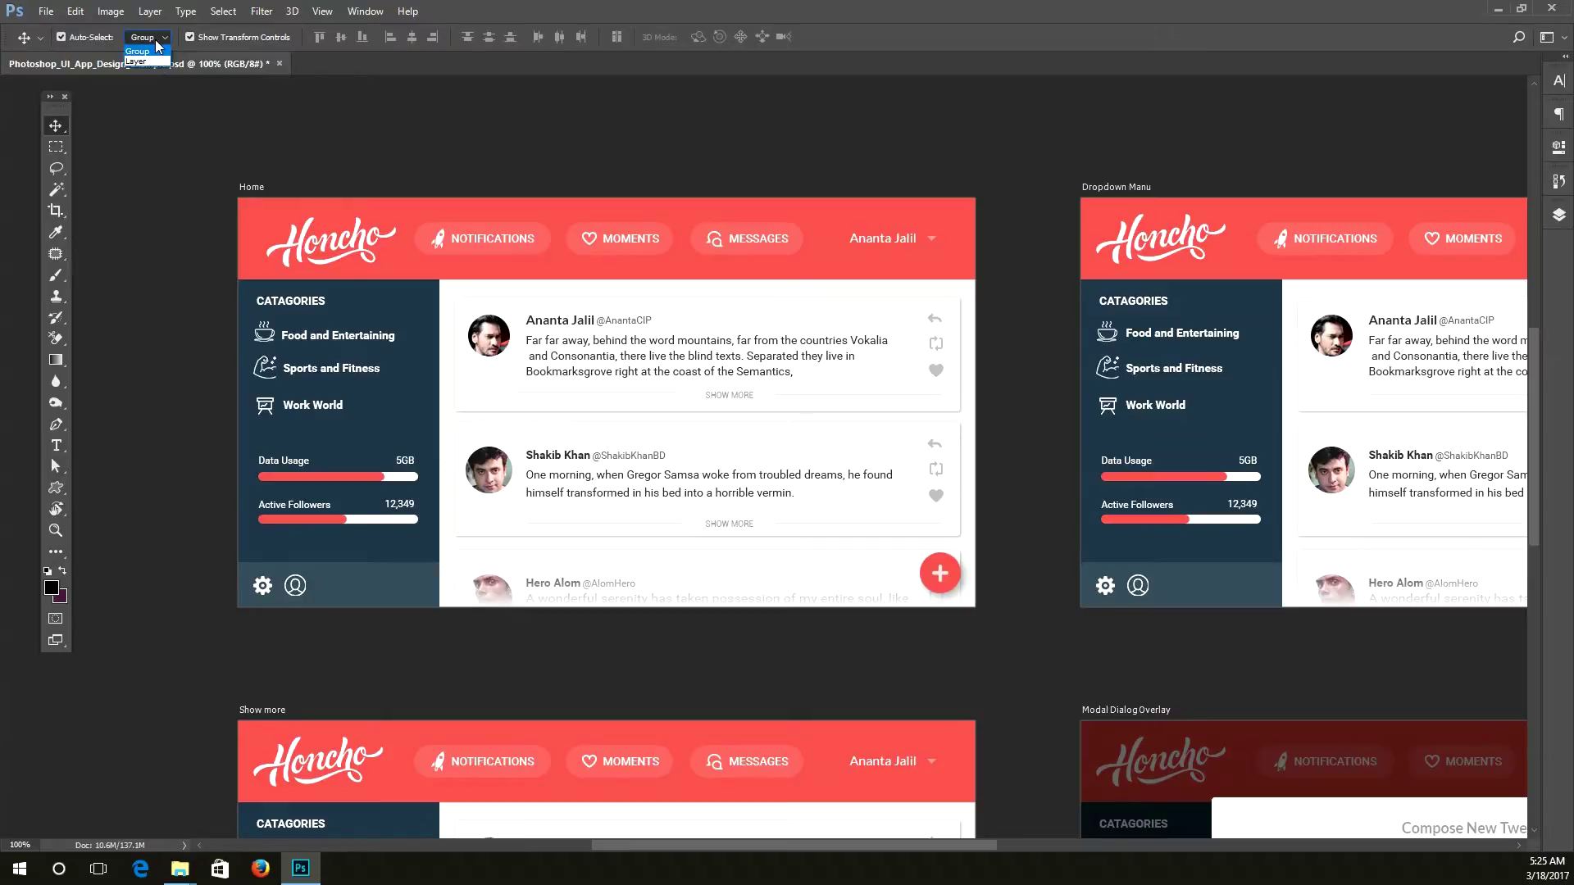
pyautogui.click(842, 359)
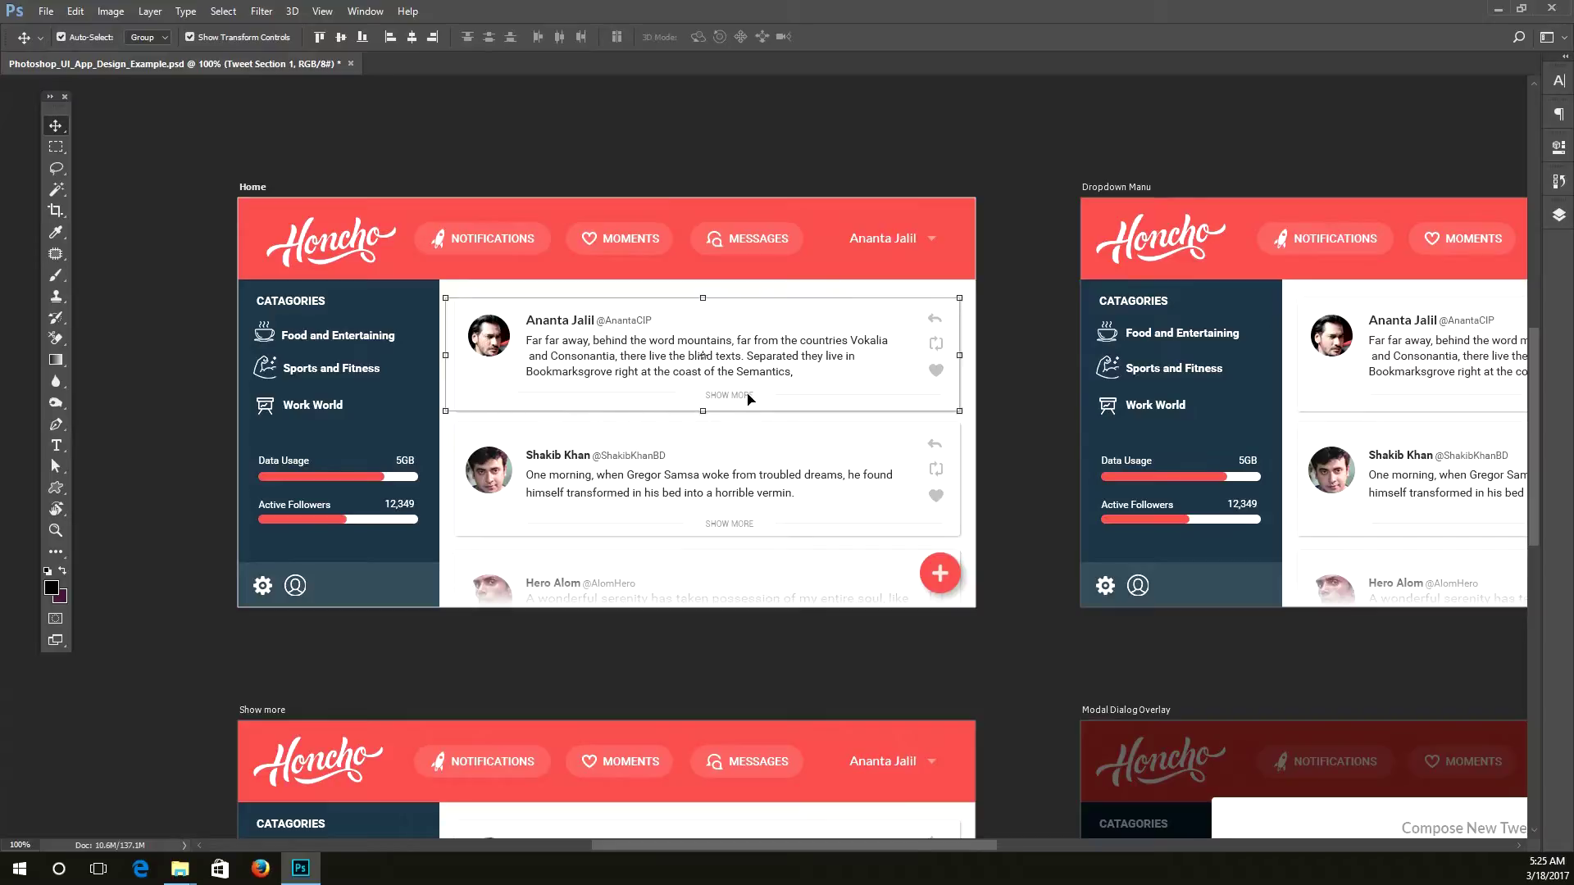
# Step: Collapse the Notifications Button, Top Section and Left Nav groups in Layers, then select the header group
pyautogui.rightClick(901, 361)
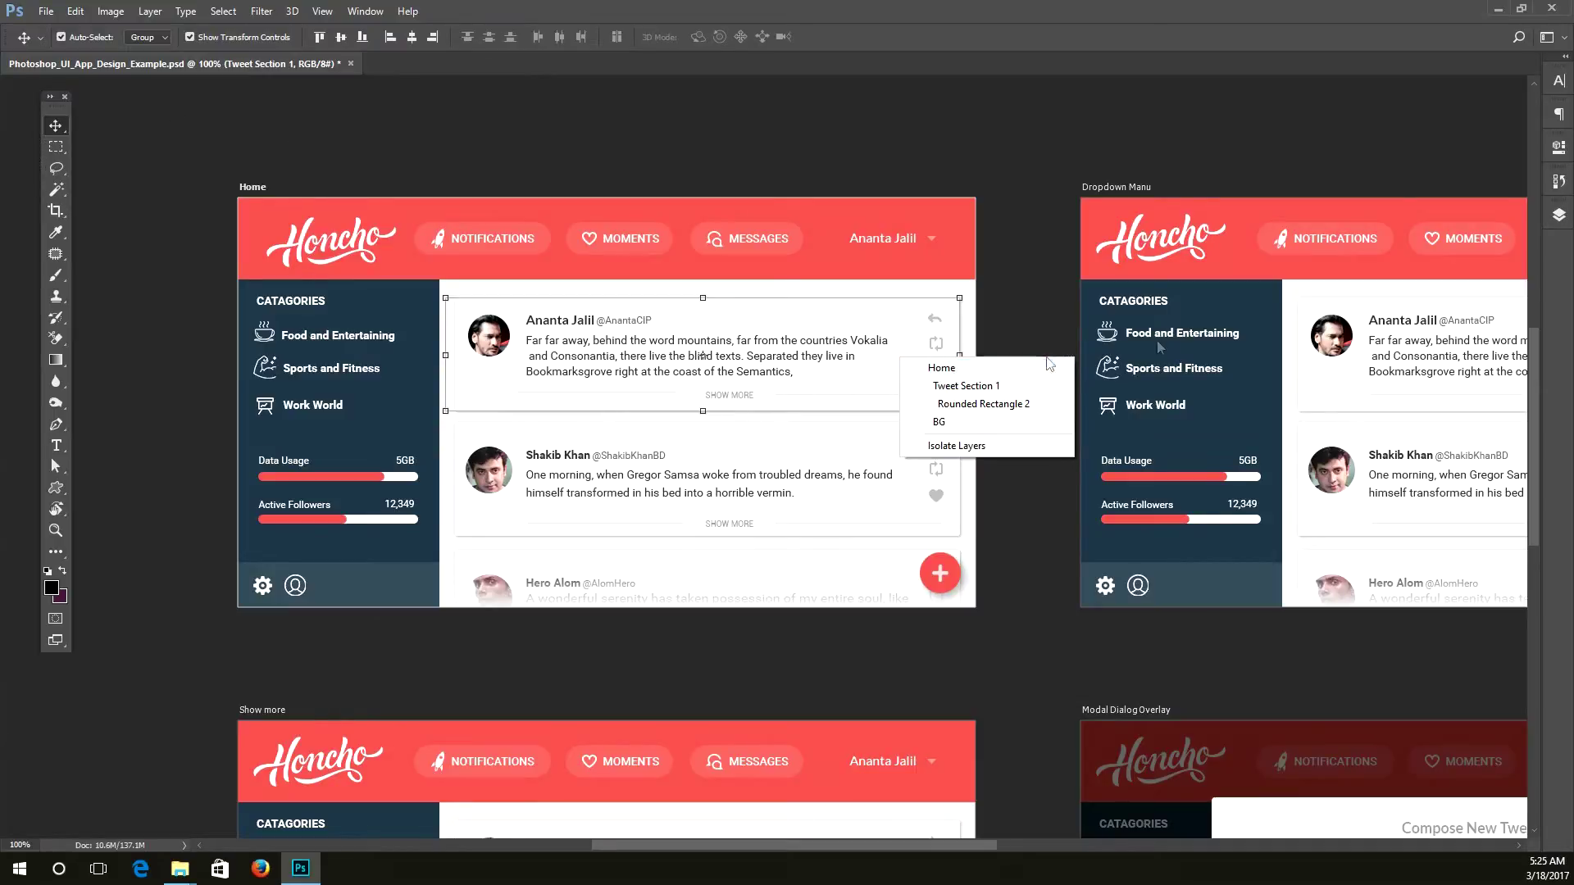
pyautogui.press('Escape')
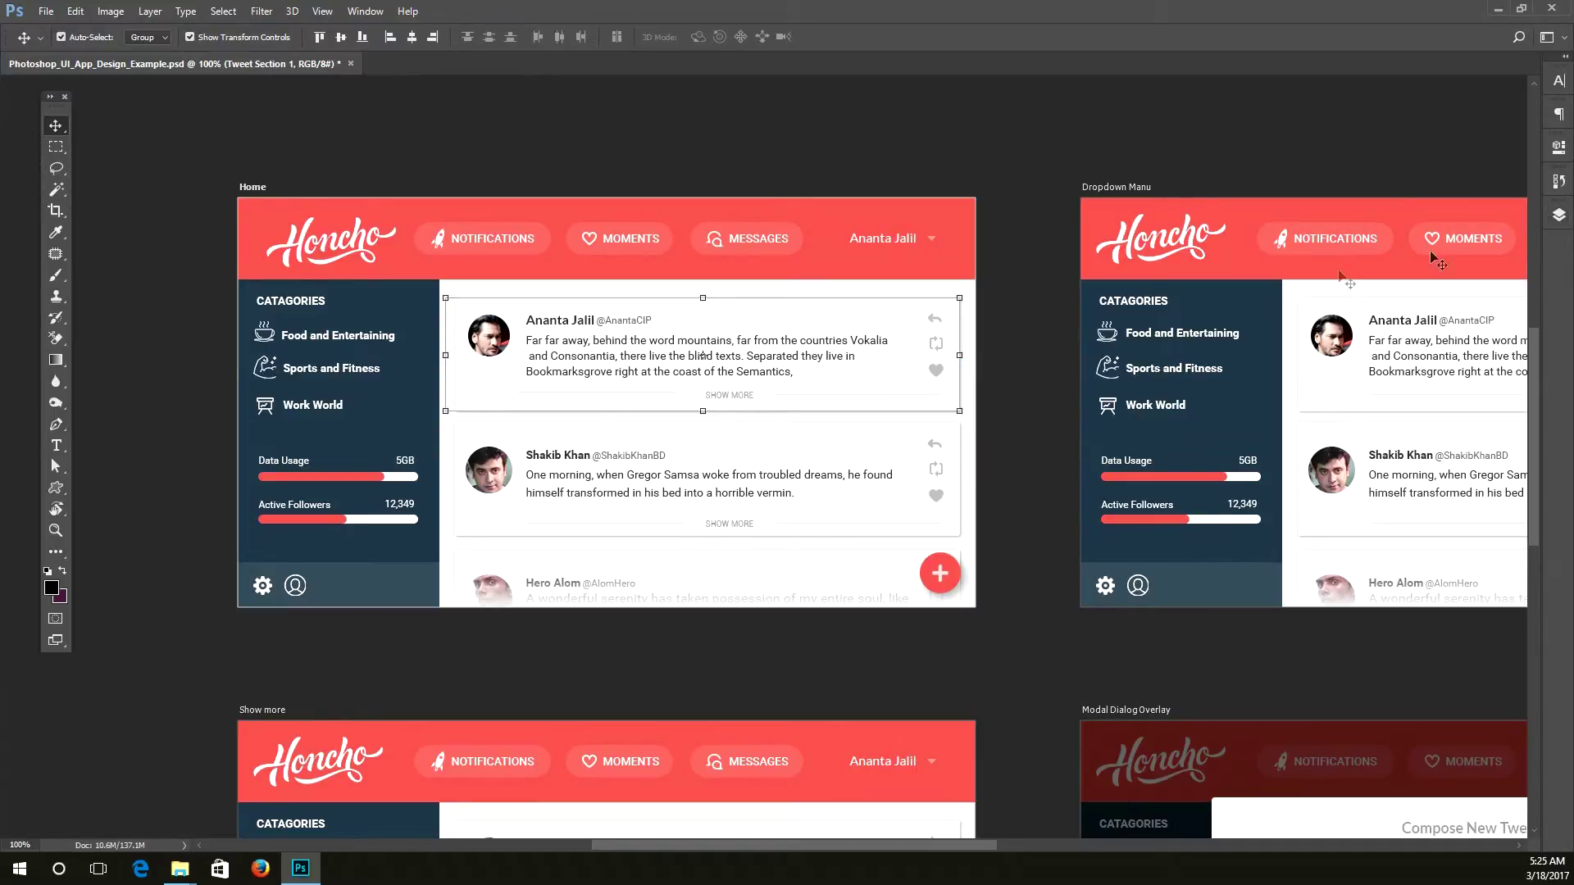
pyautogui.click(1560, 218)
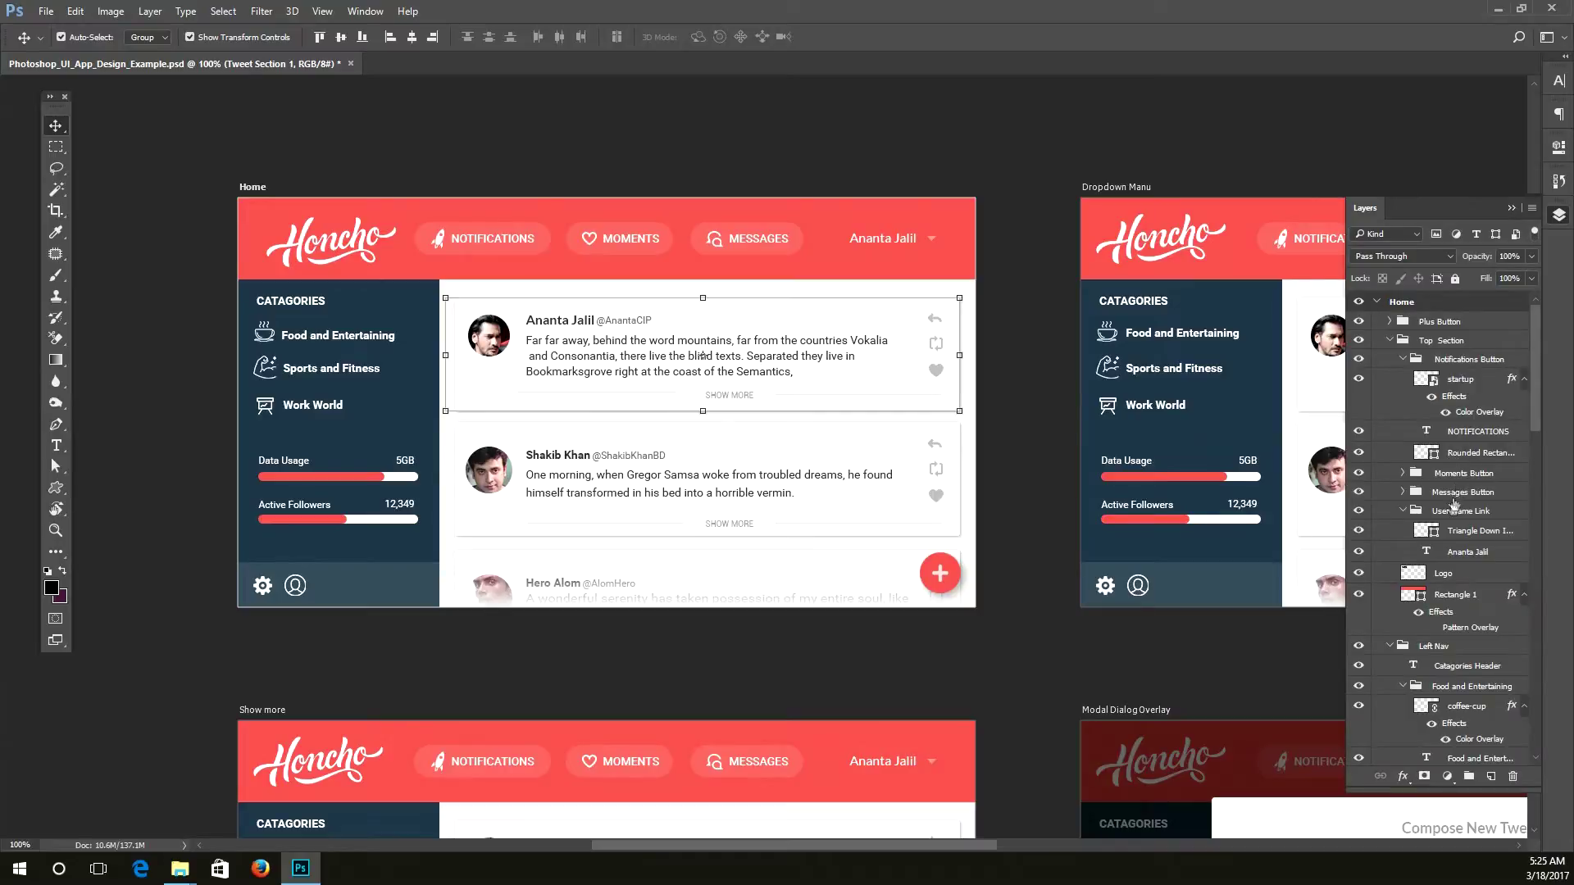
pyautogui.click(1402, 361)
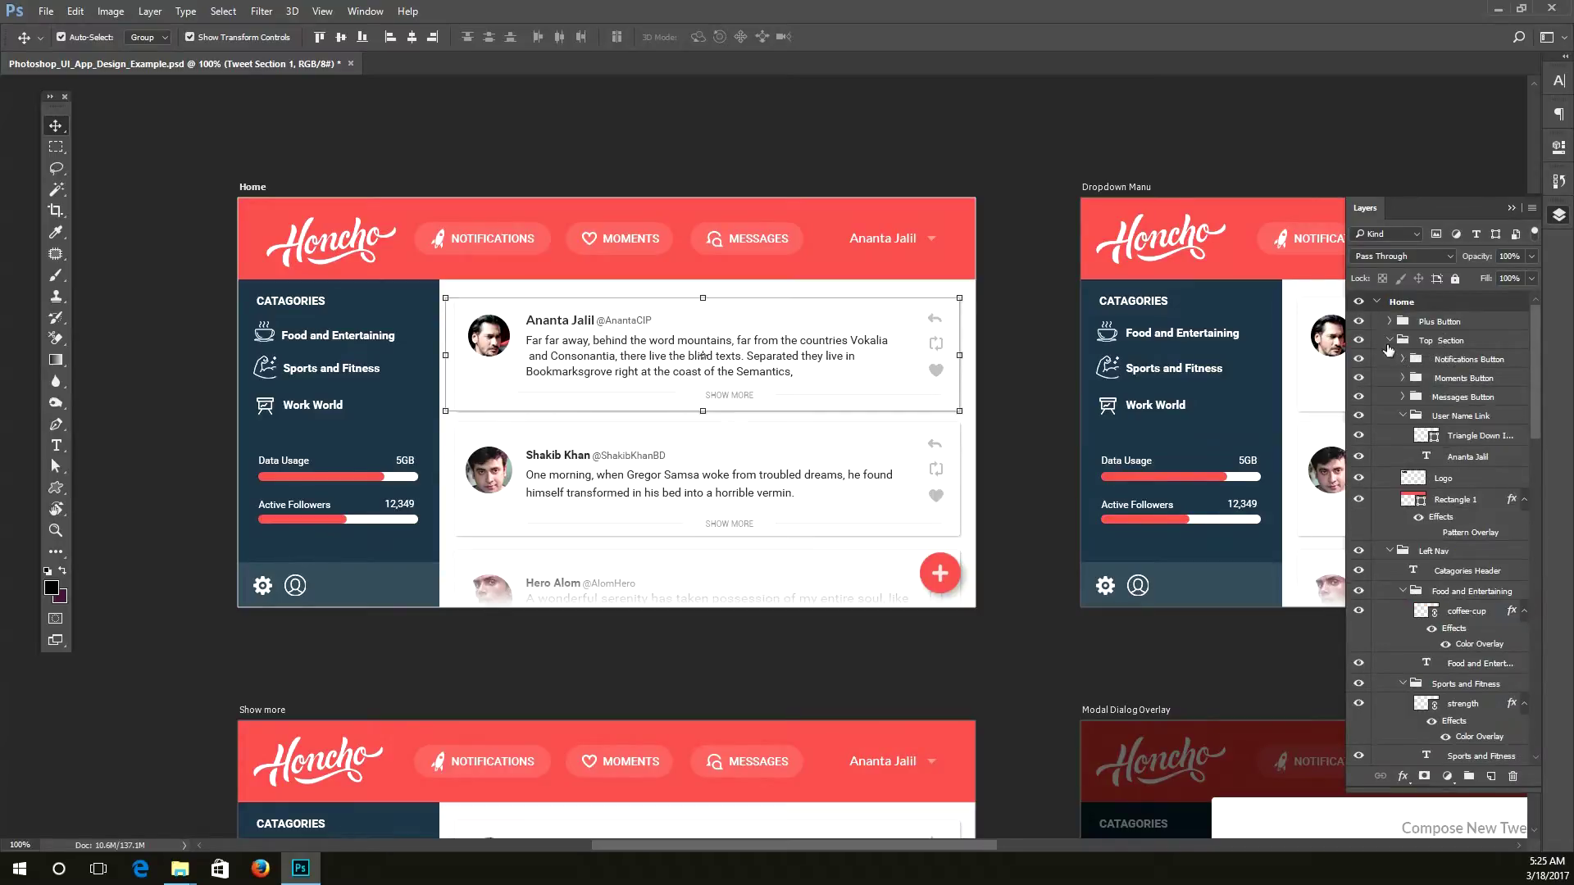
pyautogui.click(1389, 341)
pyautogui.click(1390, 359)
pyautogui.click(440, 107)
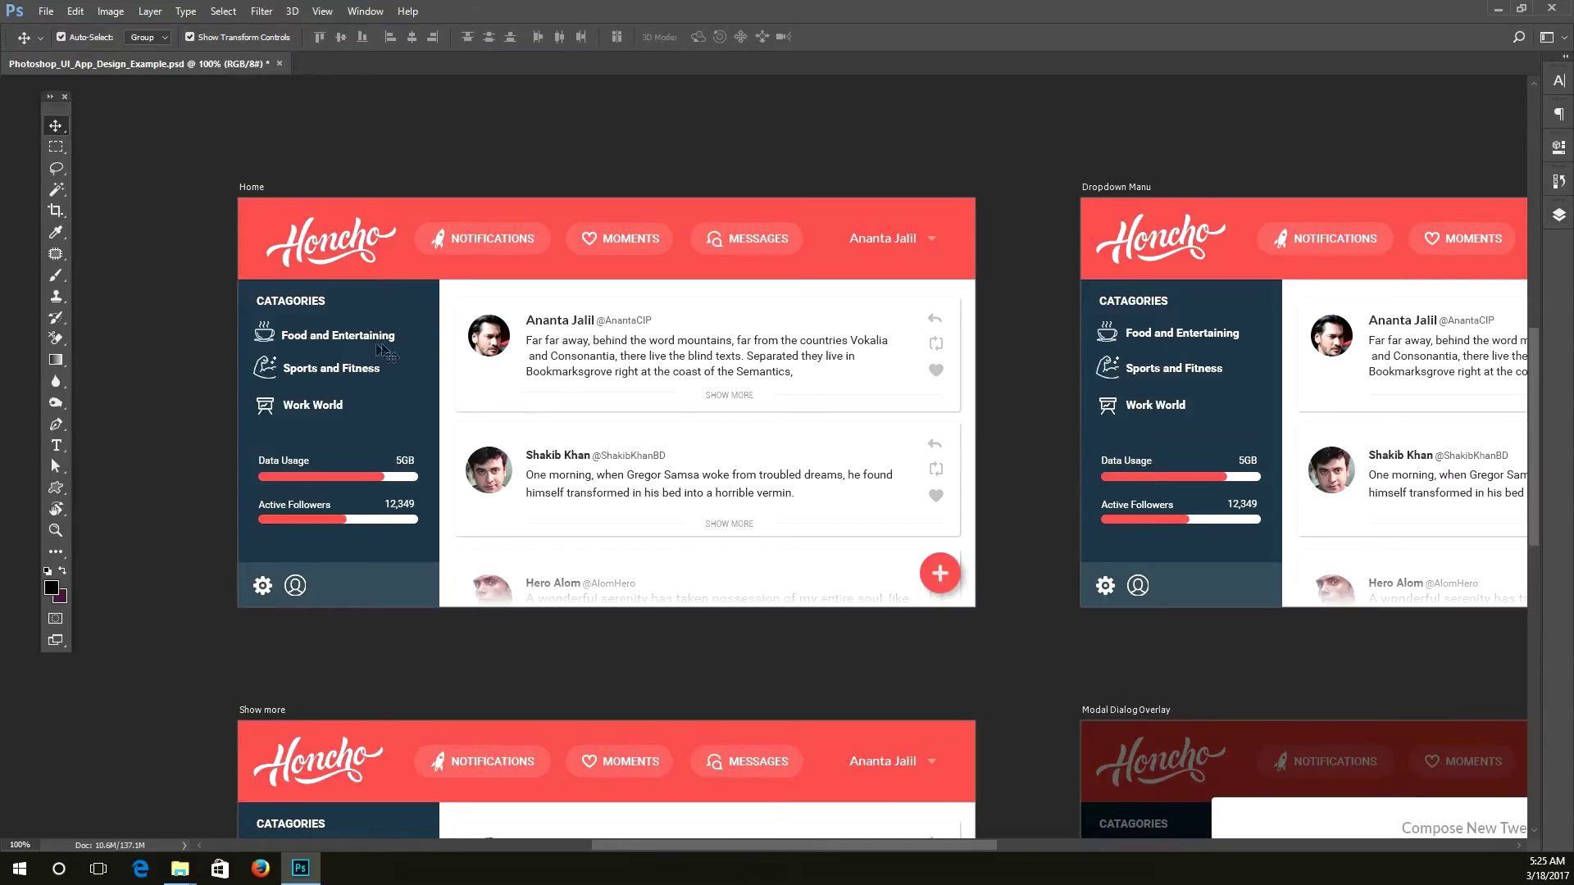
pyautogui.click(405, 213)
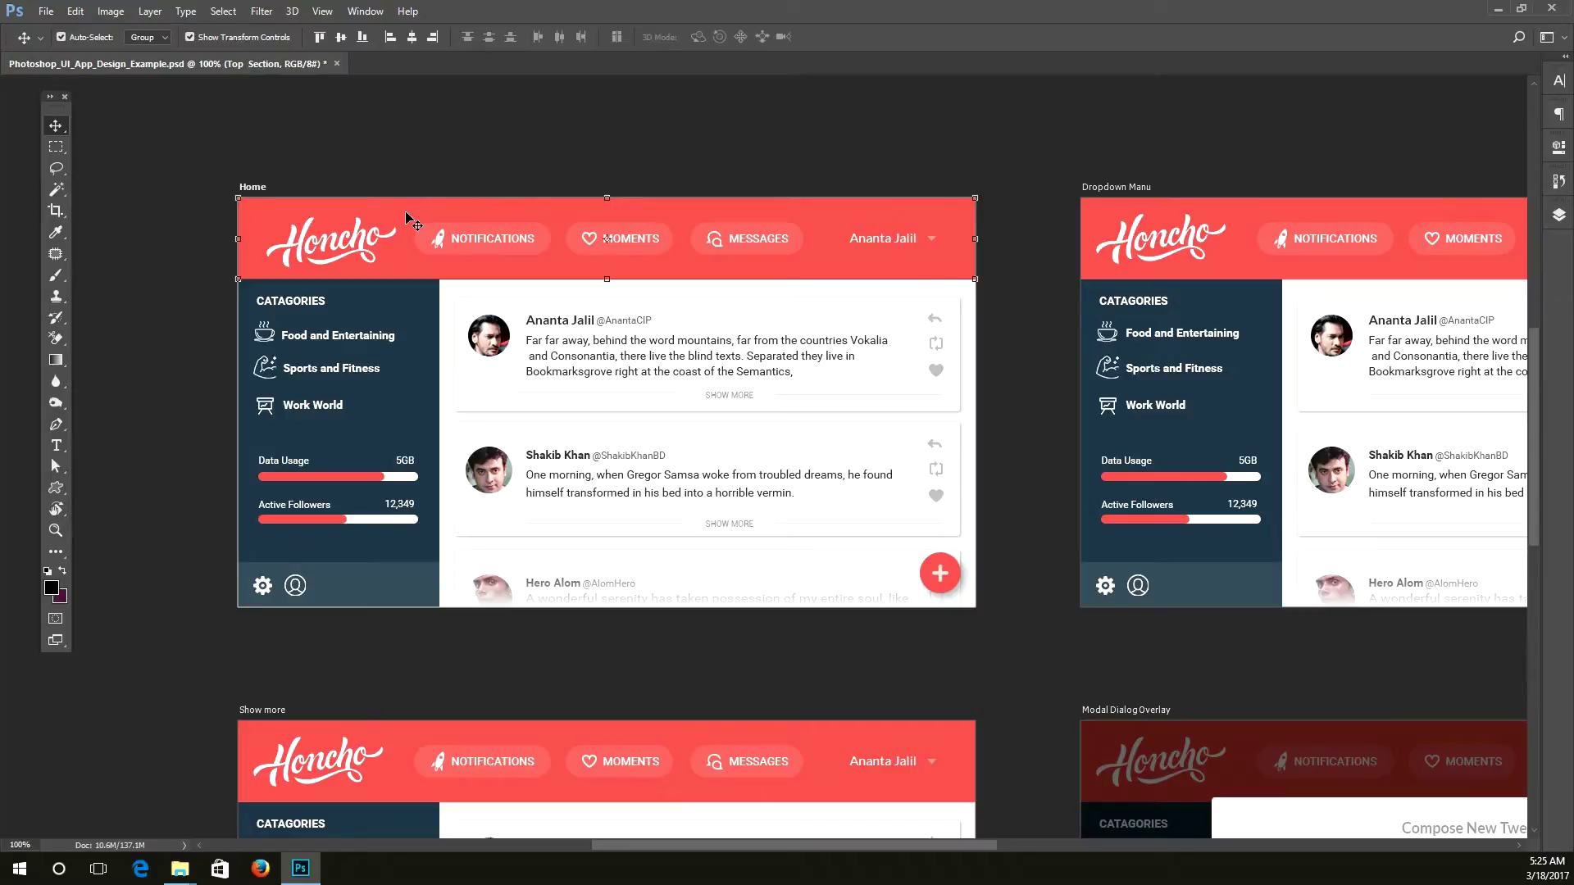
# Step: Pick the Top Section group, hide and show it again, and nudge it slightly
pyautogui.rightClick(405, 213)
pyautogui.click(471, 244)
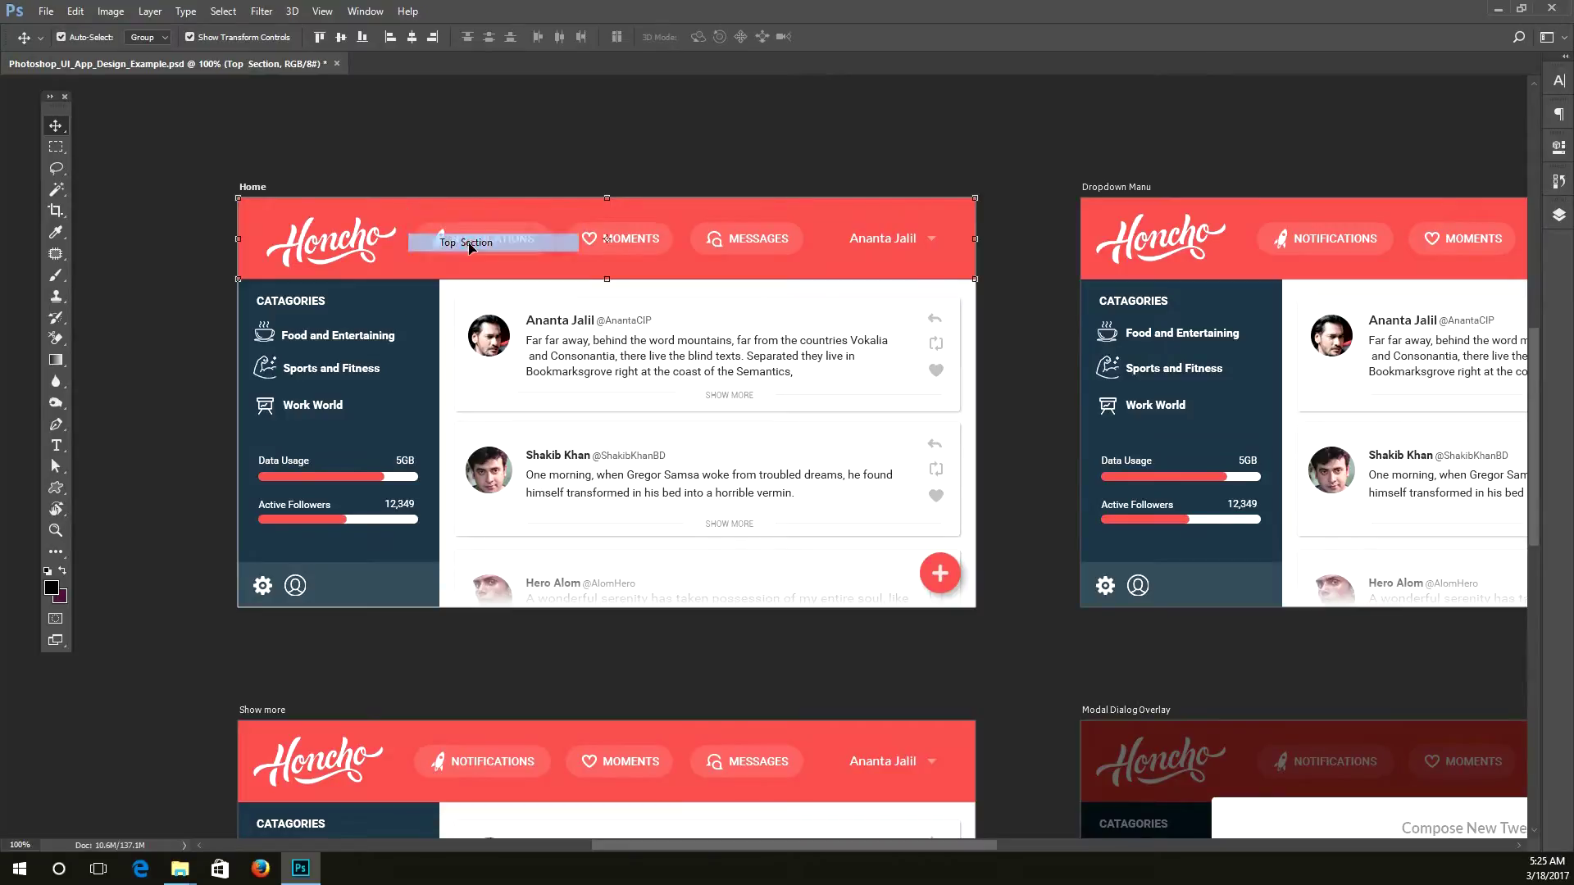
pyautogui.click(1559, 215)
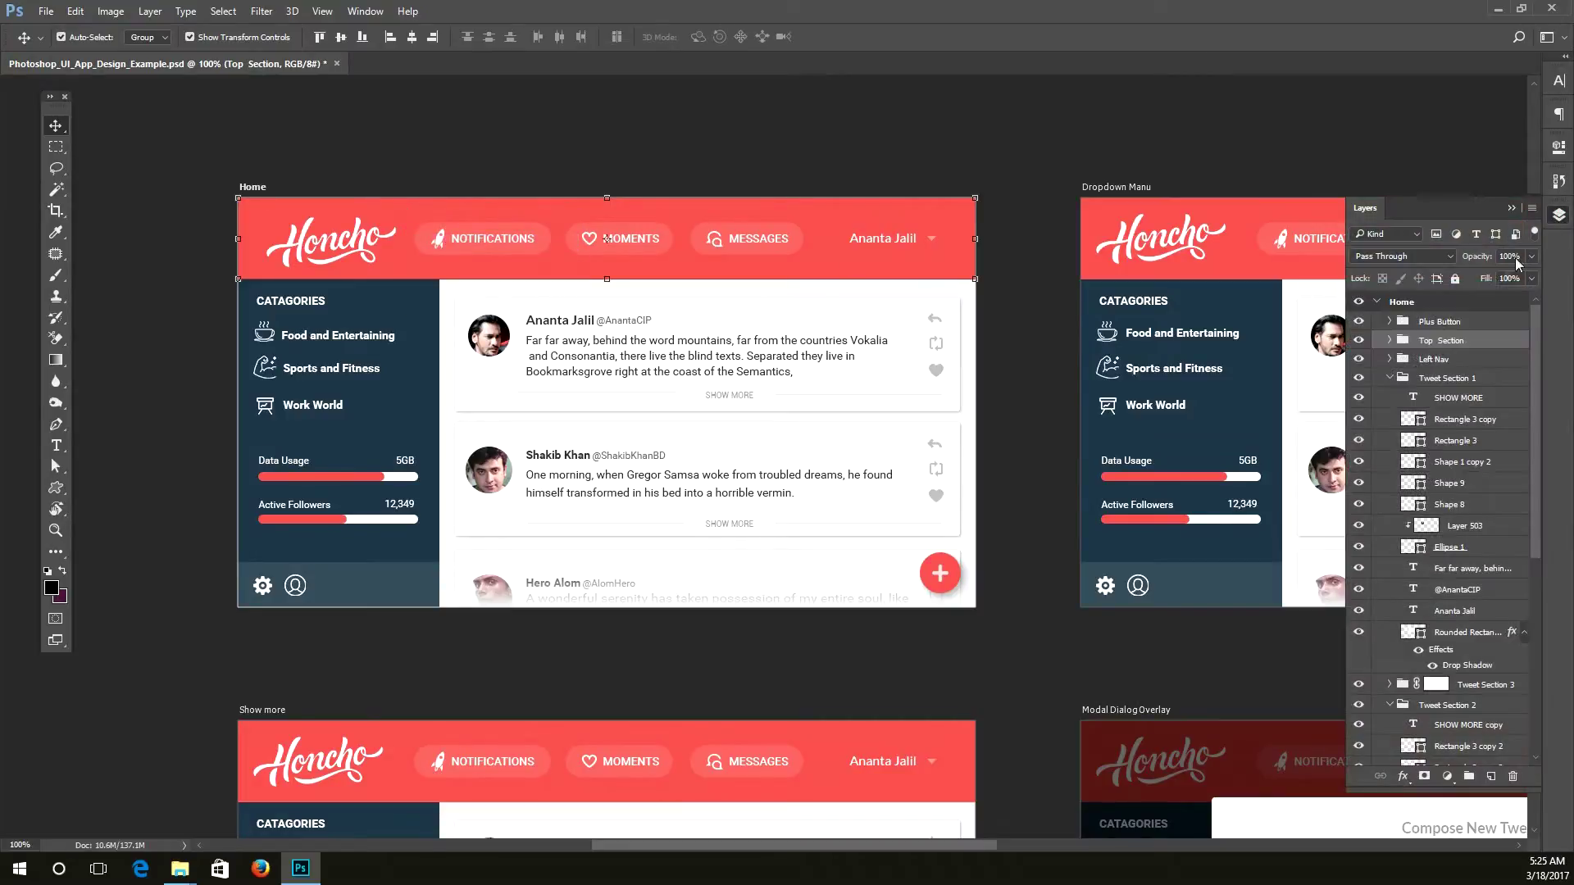
pyautogui.click(1360, 341)
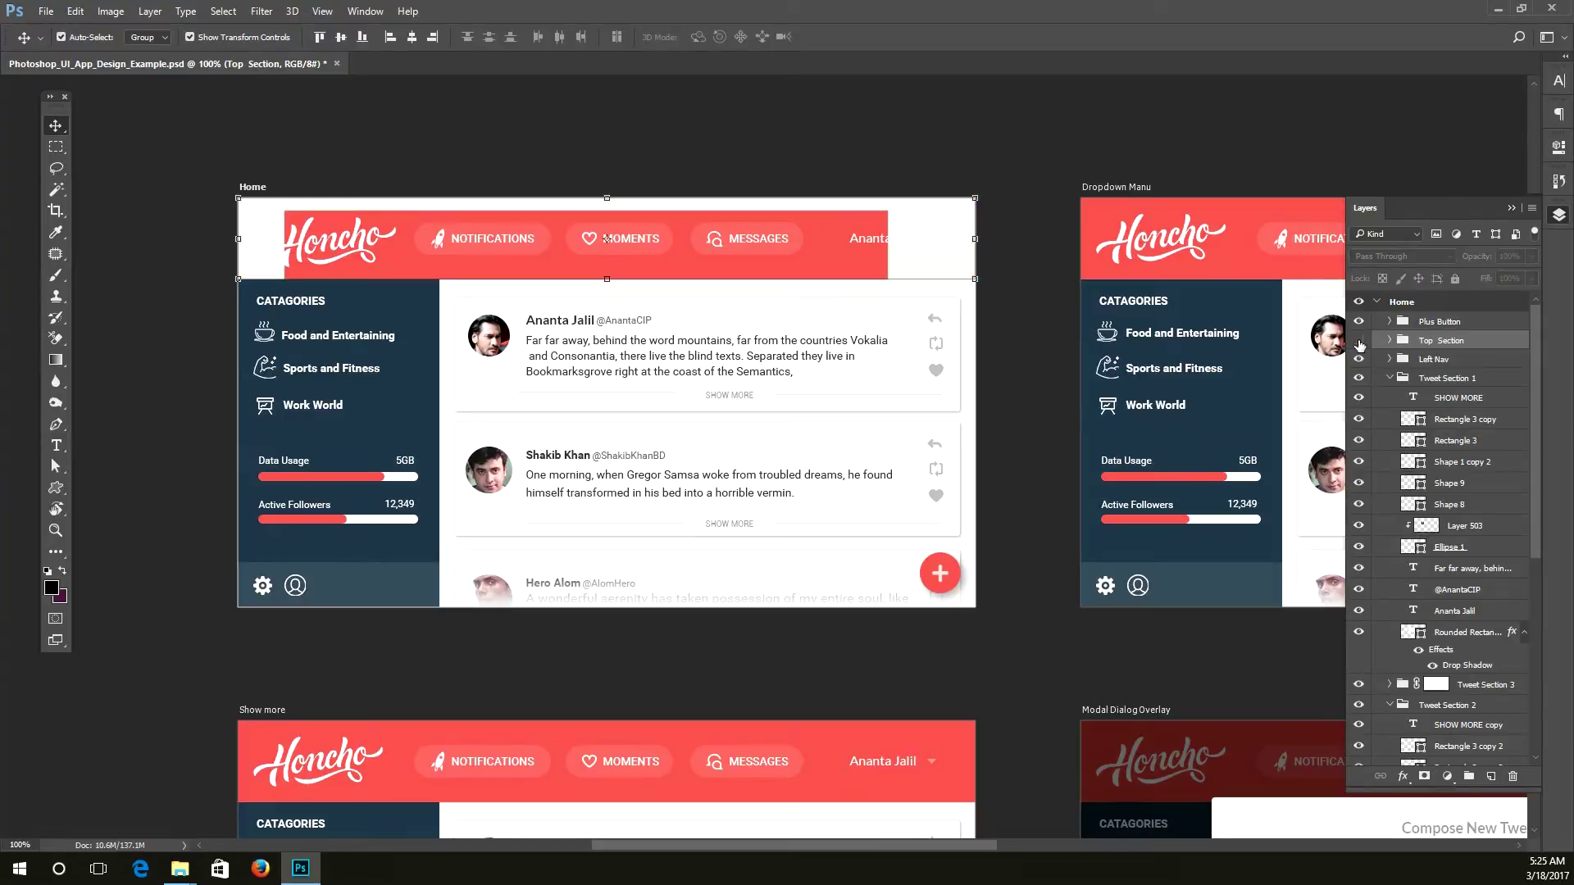
pyautogui.click(1360, 341)
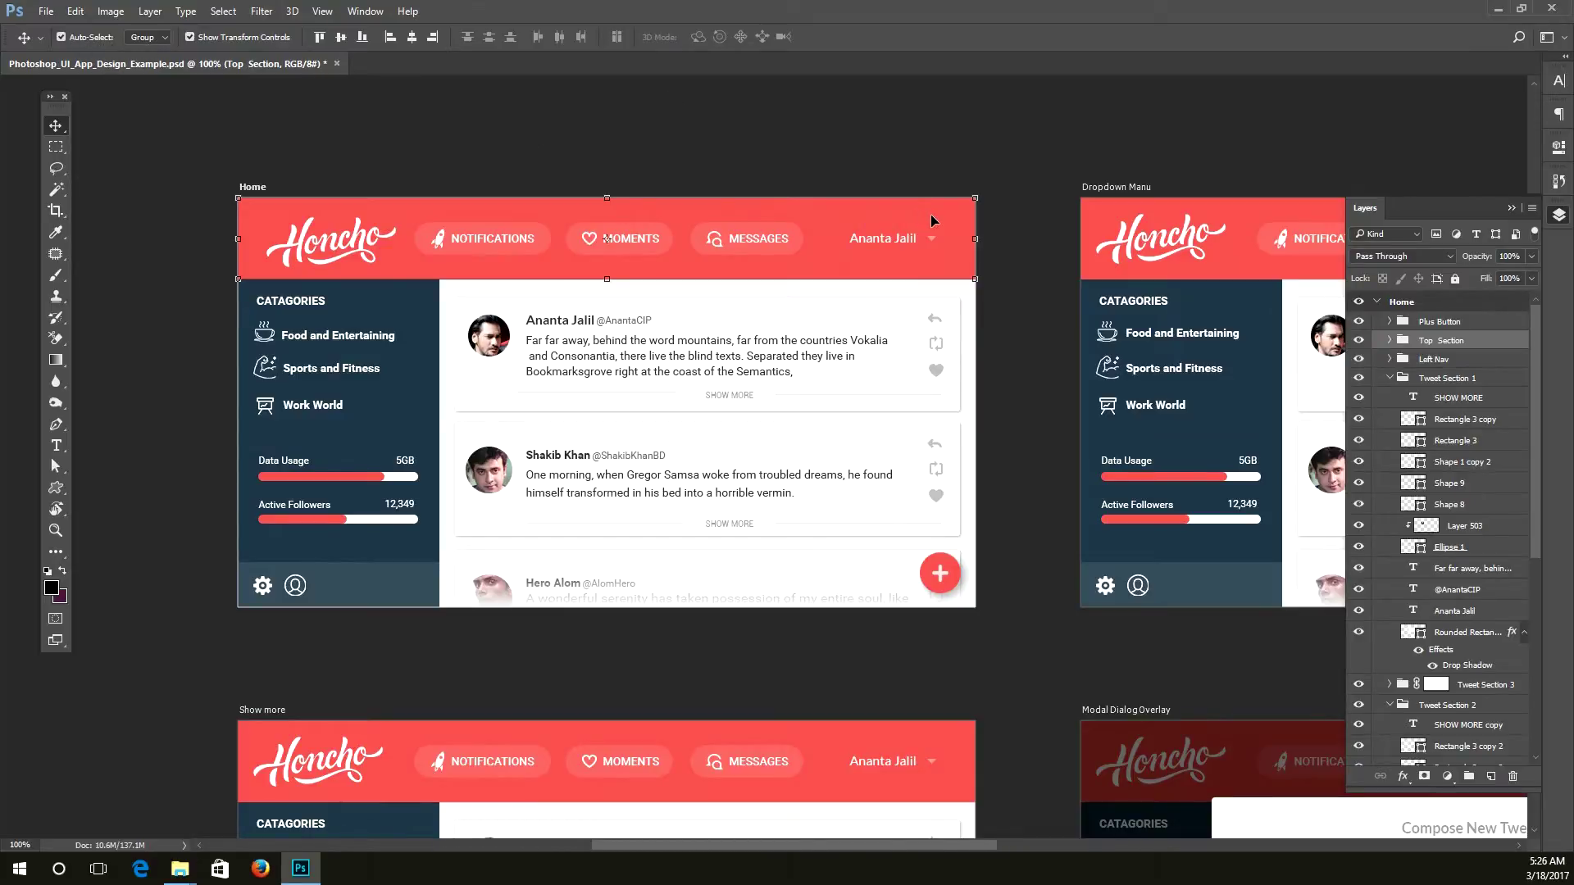
pyautogui.moveTo(943, 220)
pyautogui.mouseDown()
pyautogui.moveTo(959, 303)
pyautogui.moveTo(943, 204)
pyautogui.moveTo(938, 284)
pyautogui.moveTo(930, 213)
pyautogui.moveTo(941, 220)
pyautogui.mouseUp()
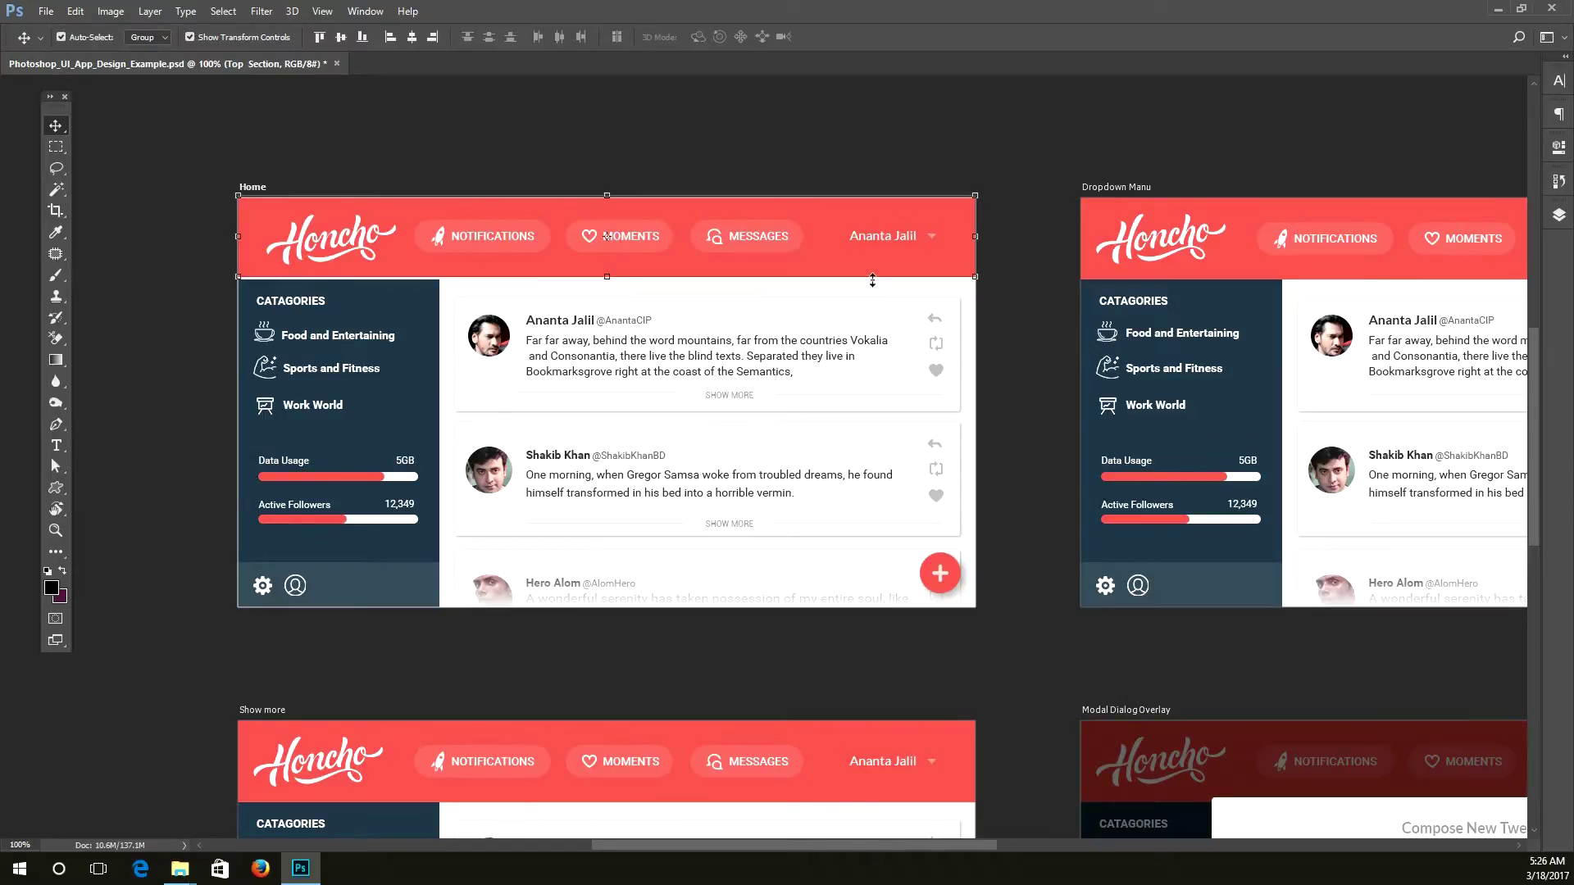
# Step: Select the two tweet card groups and the Left Nav sidebar in turn, then deselect all
pyautogui.click(884, 377)
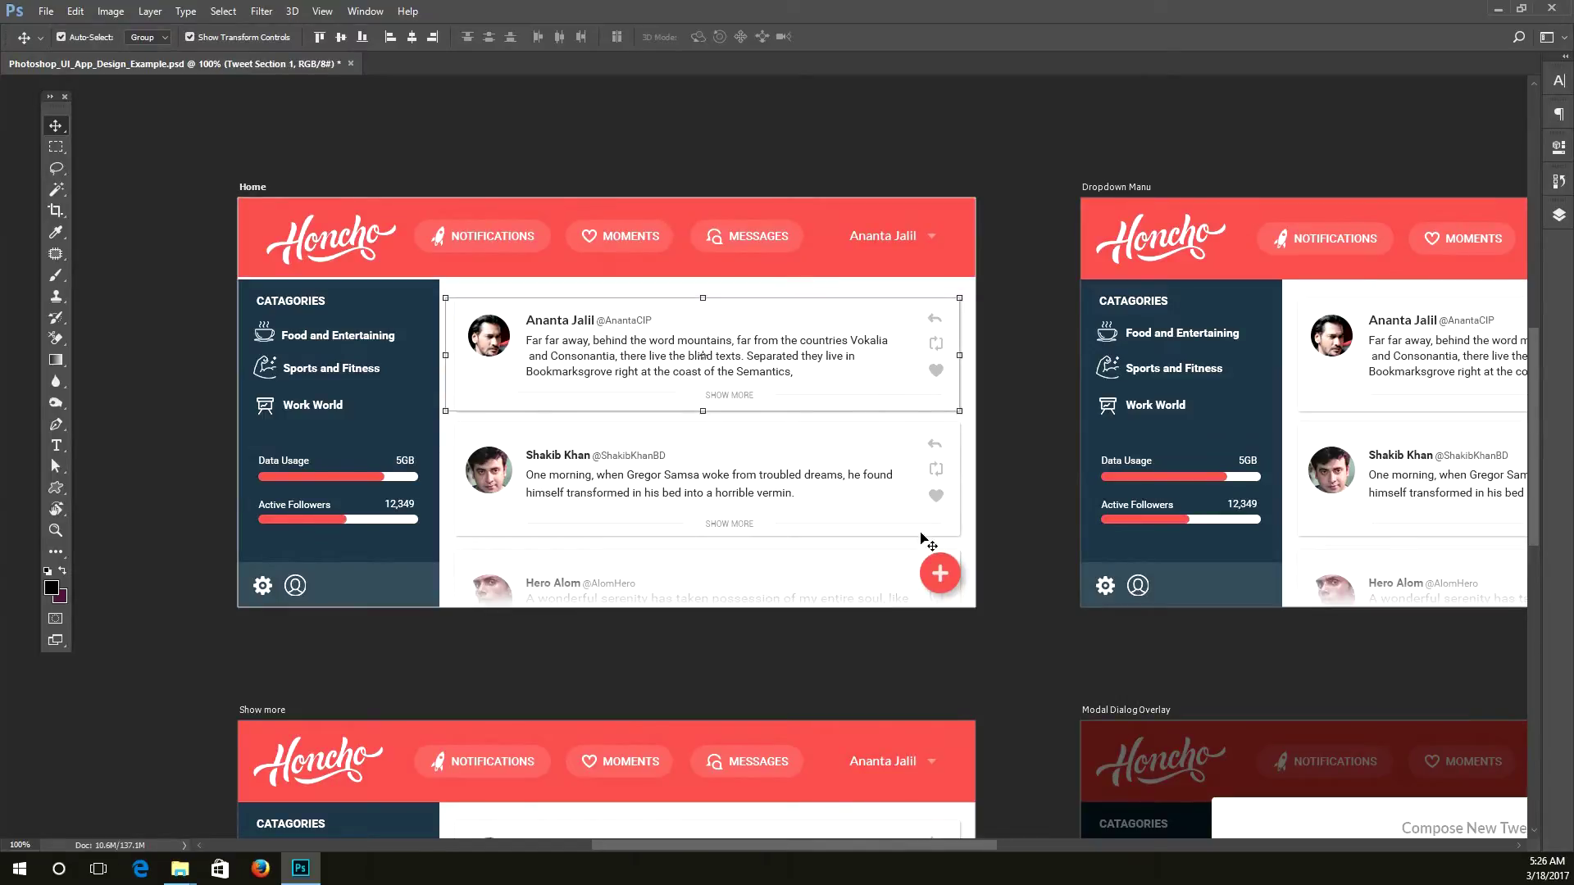
pyautogui.click(869, 513)
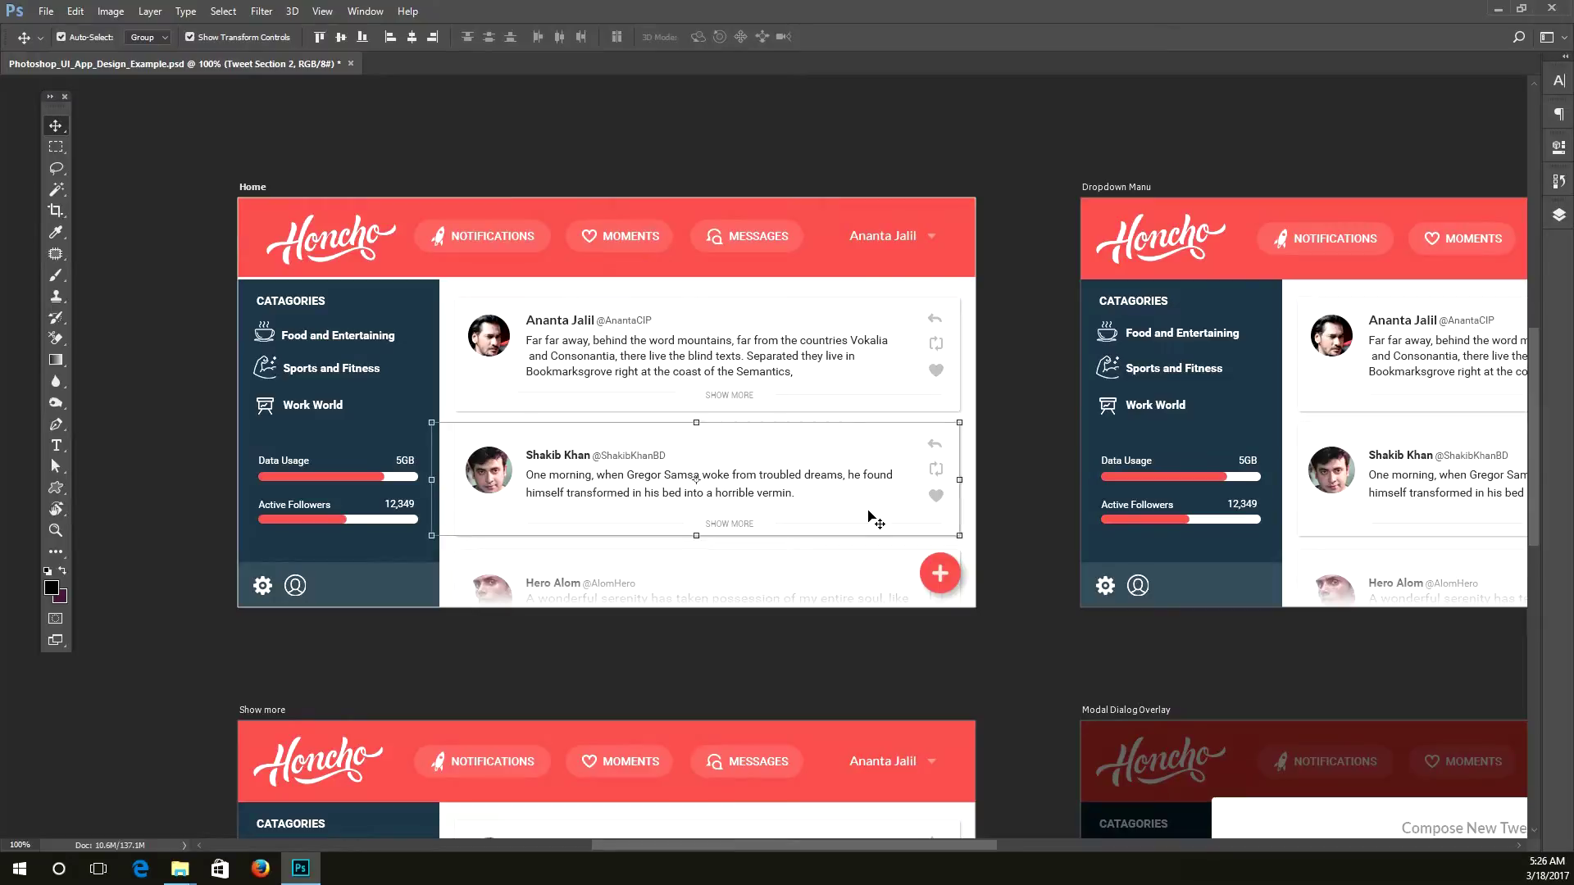
pyautogui.click(382, 479)
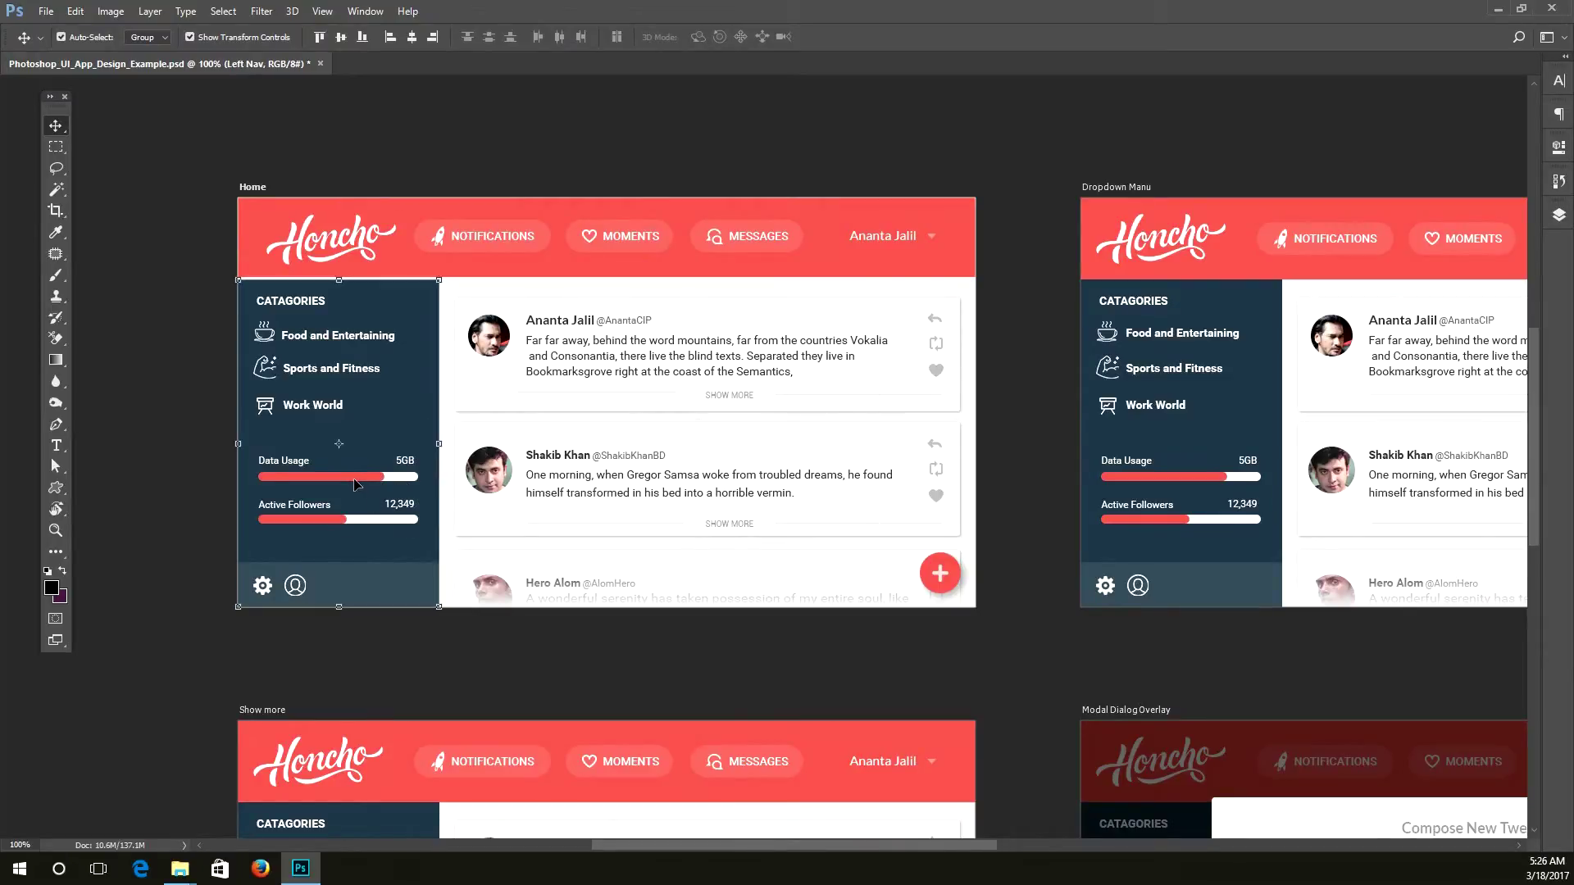
pyautogui.click(172, 279)
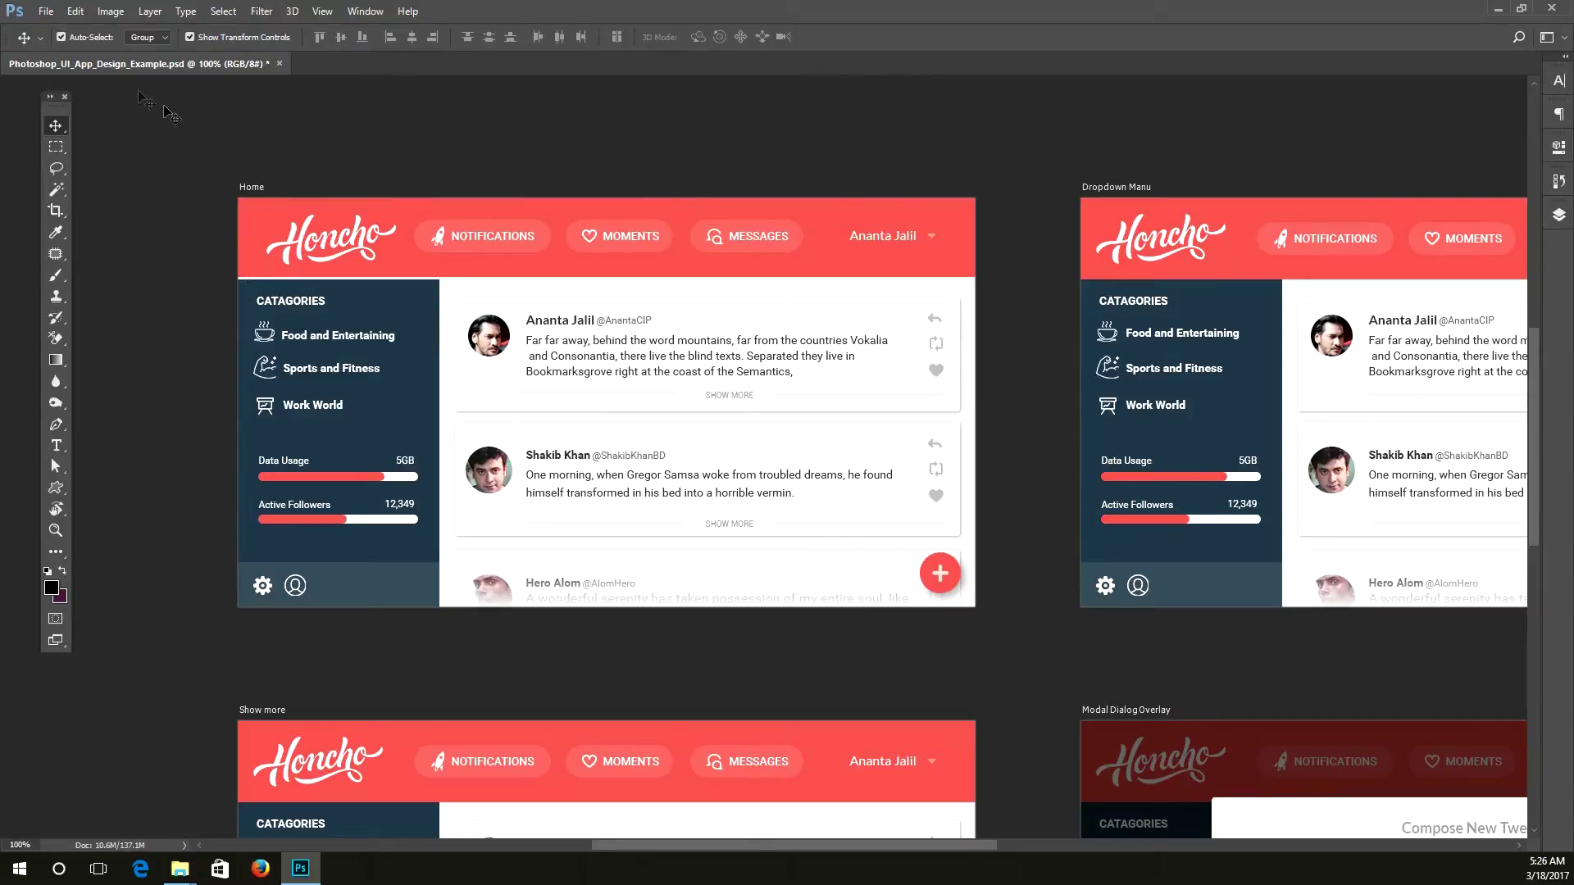
pyautogui.click(45, 11)
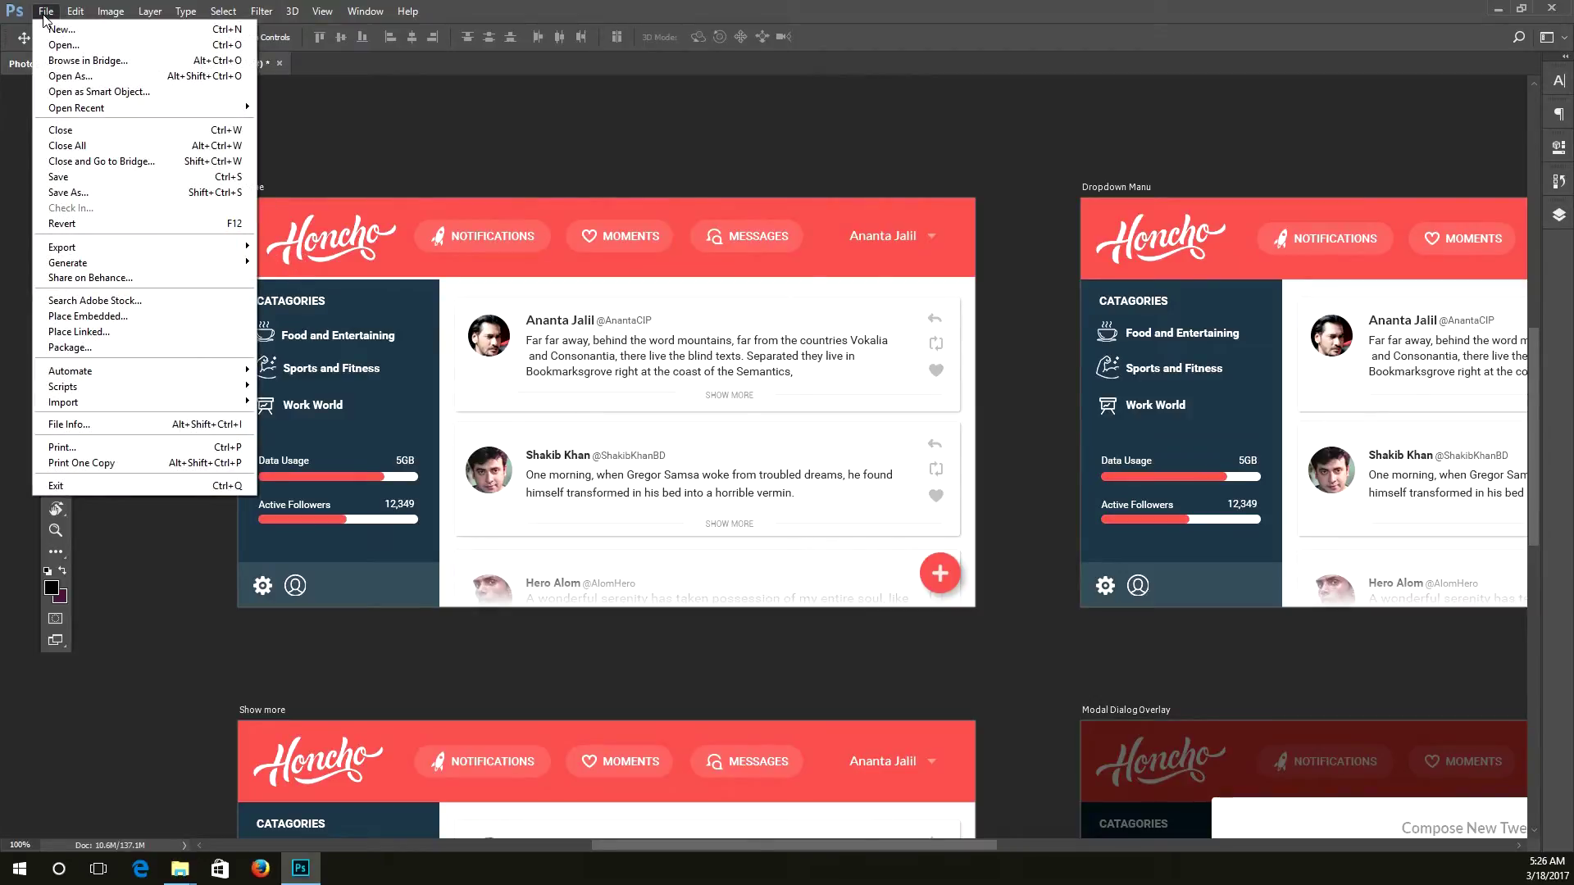
# Step: Create a new 1366 × 768 px, 72 ppi document from the Web Most Common preset with artboards
pyautogui.press('Escape')
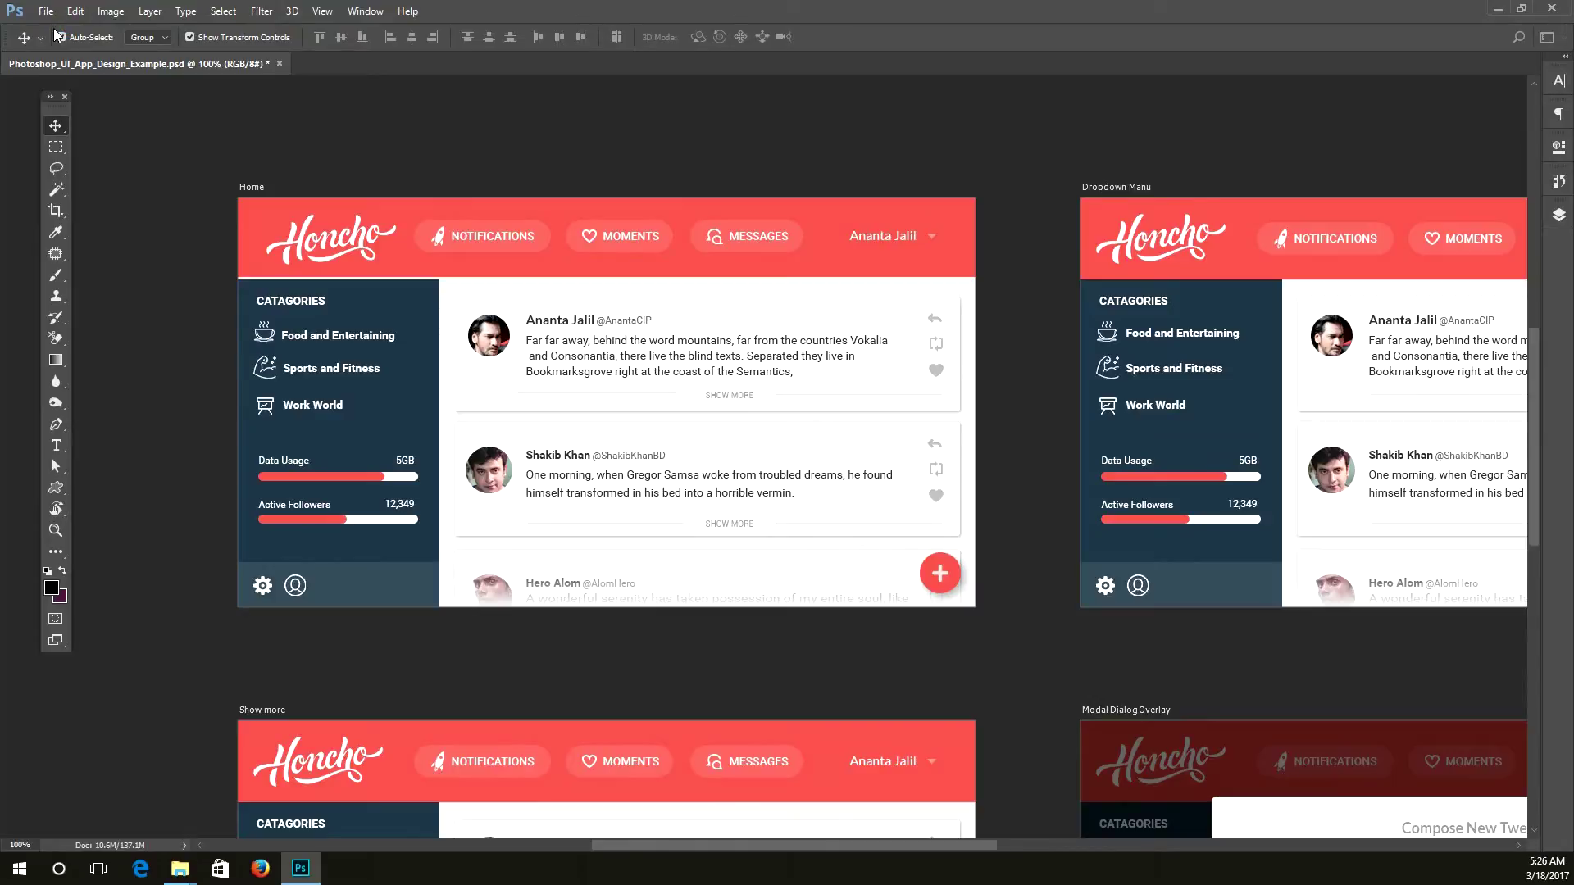
pyautogui.hotkey('ctrl', 'n')
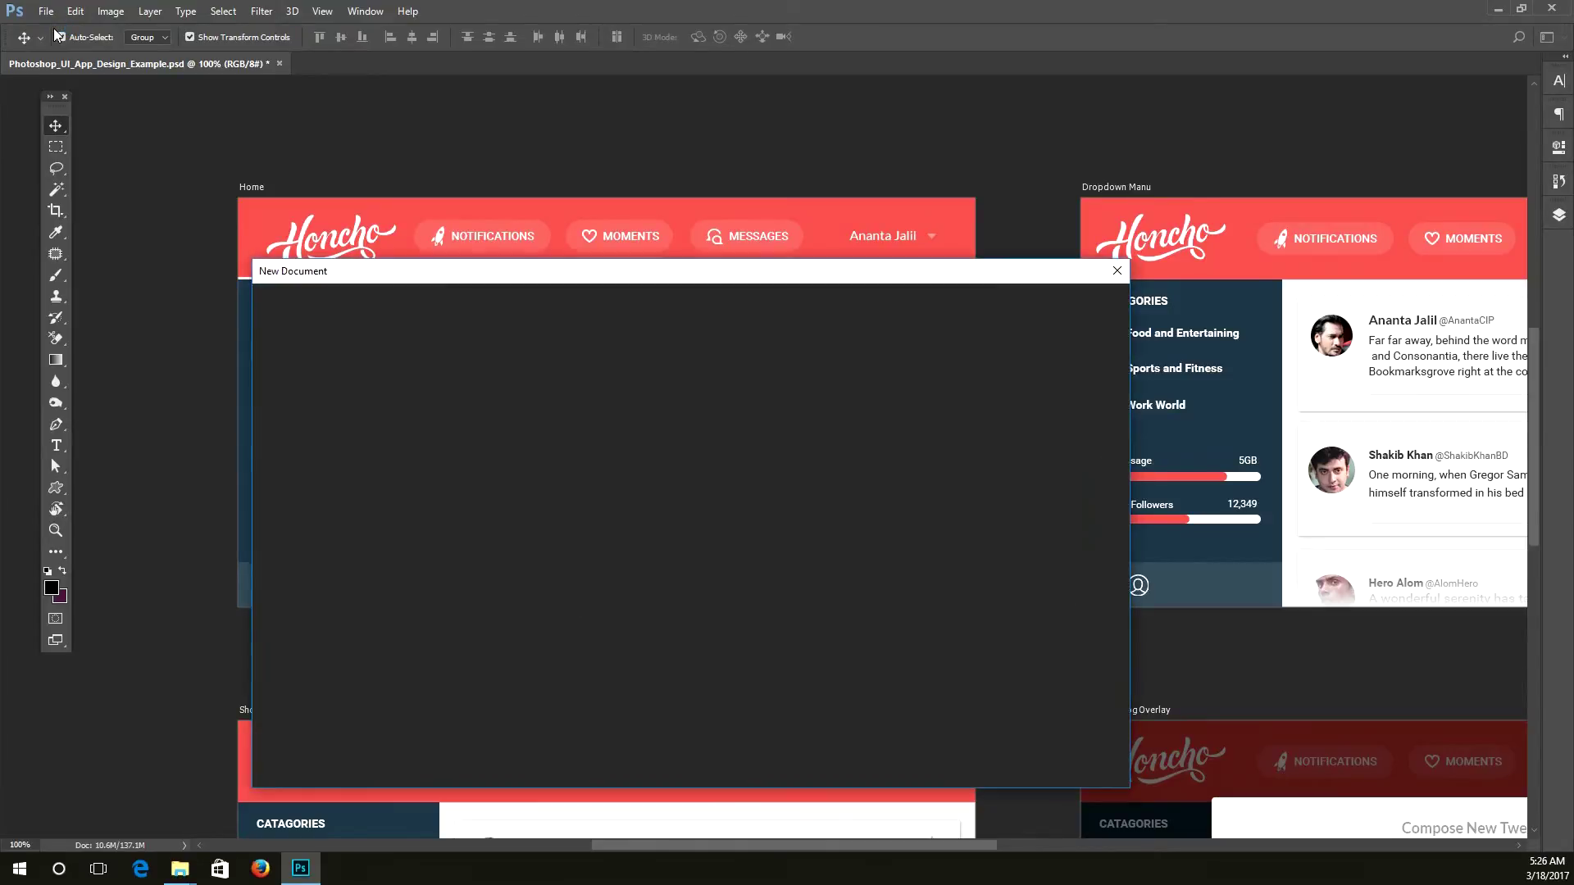
pyautogui.moveTo(775, 285); pyautogui.dragTo(900, 188)
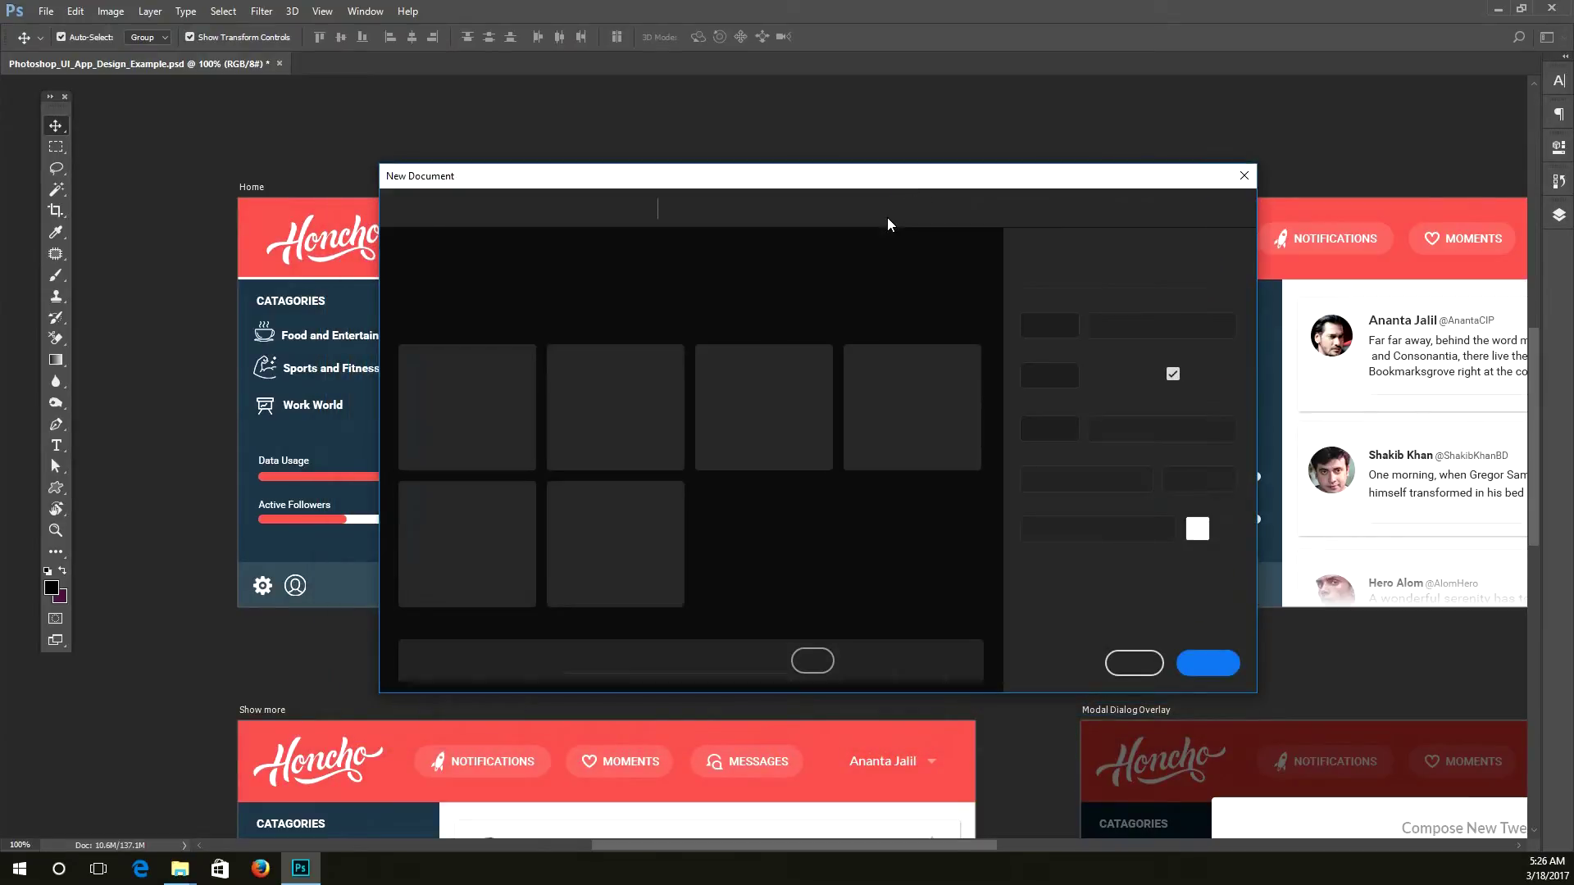
pyautogui.click(936, 219)
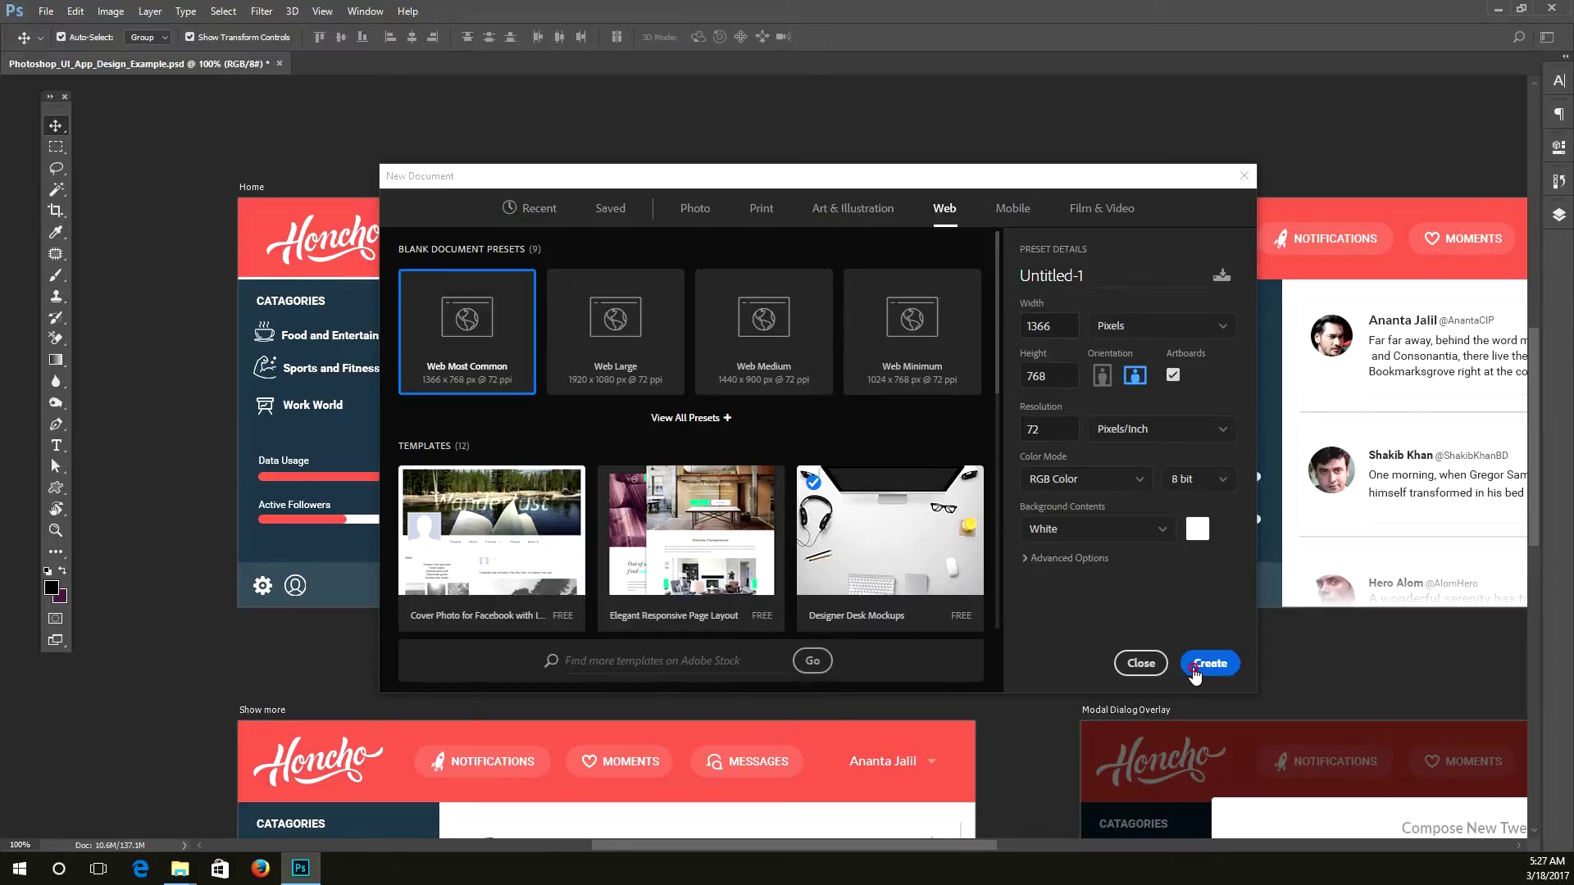
pyautogui.click(1193, 674)
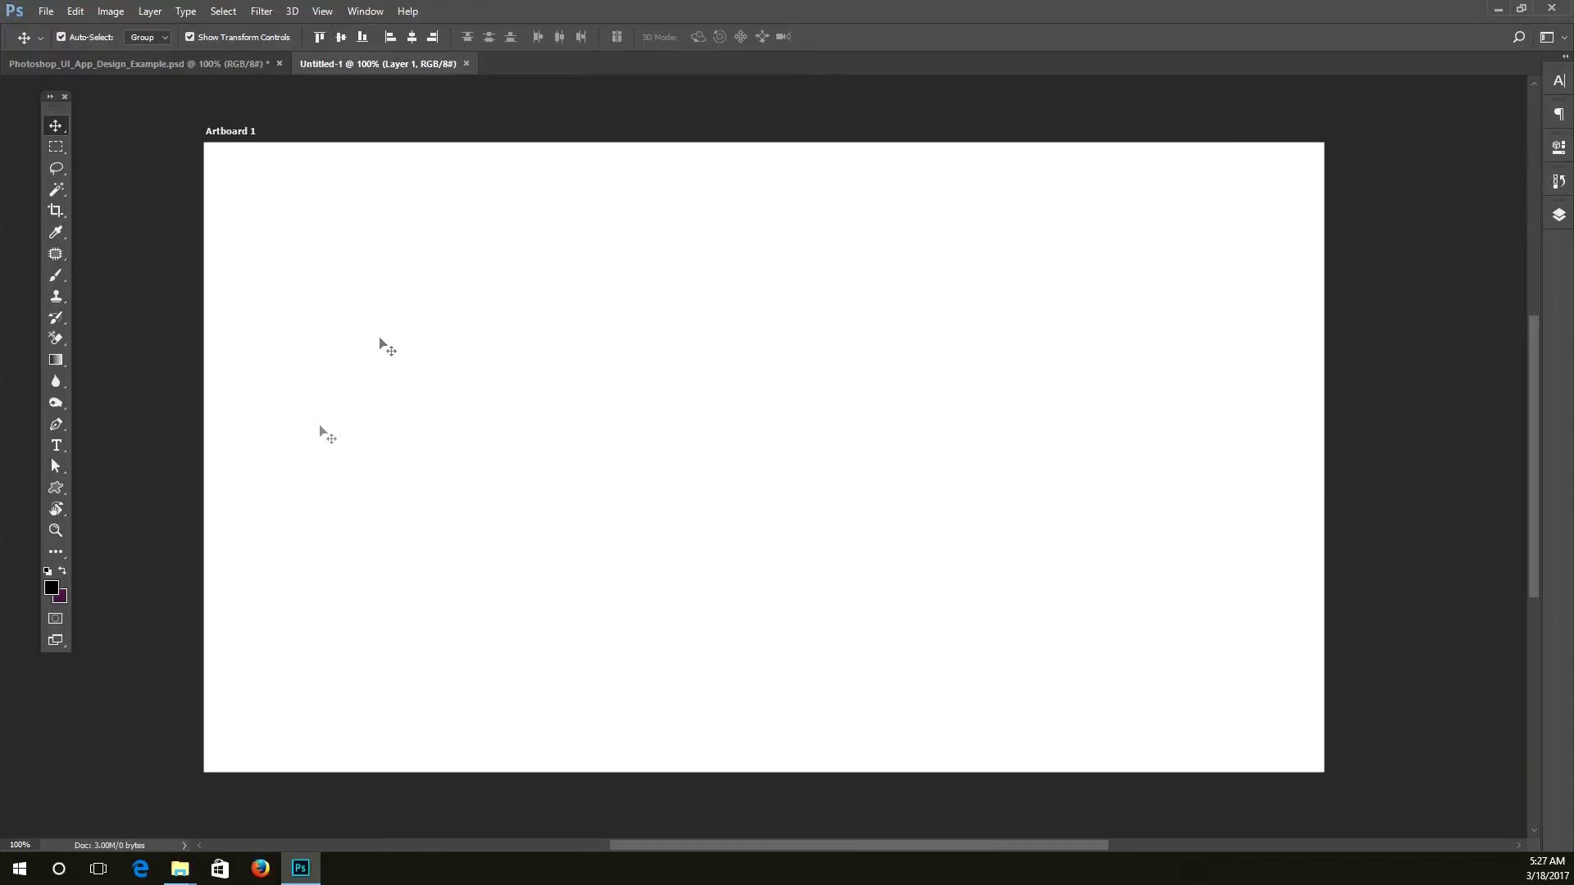
# Step: Draw a tall 50 × 376 px rectangle near the artboard's left side
pyautogui.click(57, 488)
pyautogui.rightClick(60, 490)
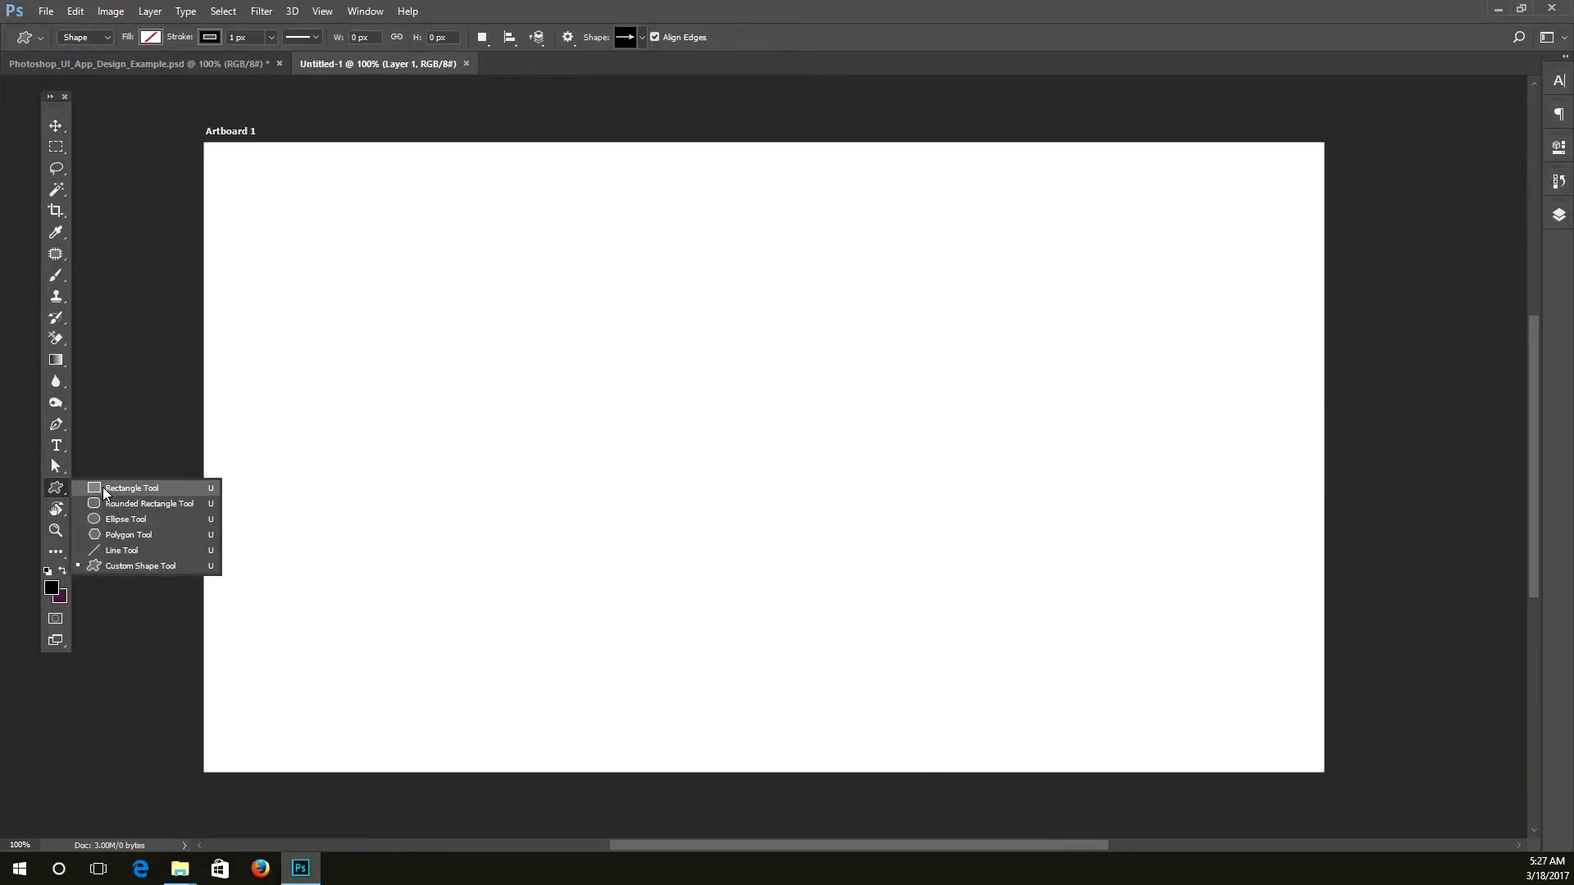
pyautogui.click(123, 489)
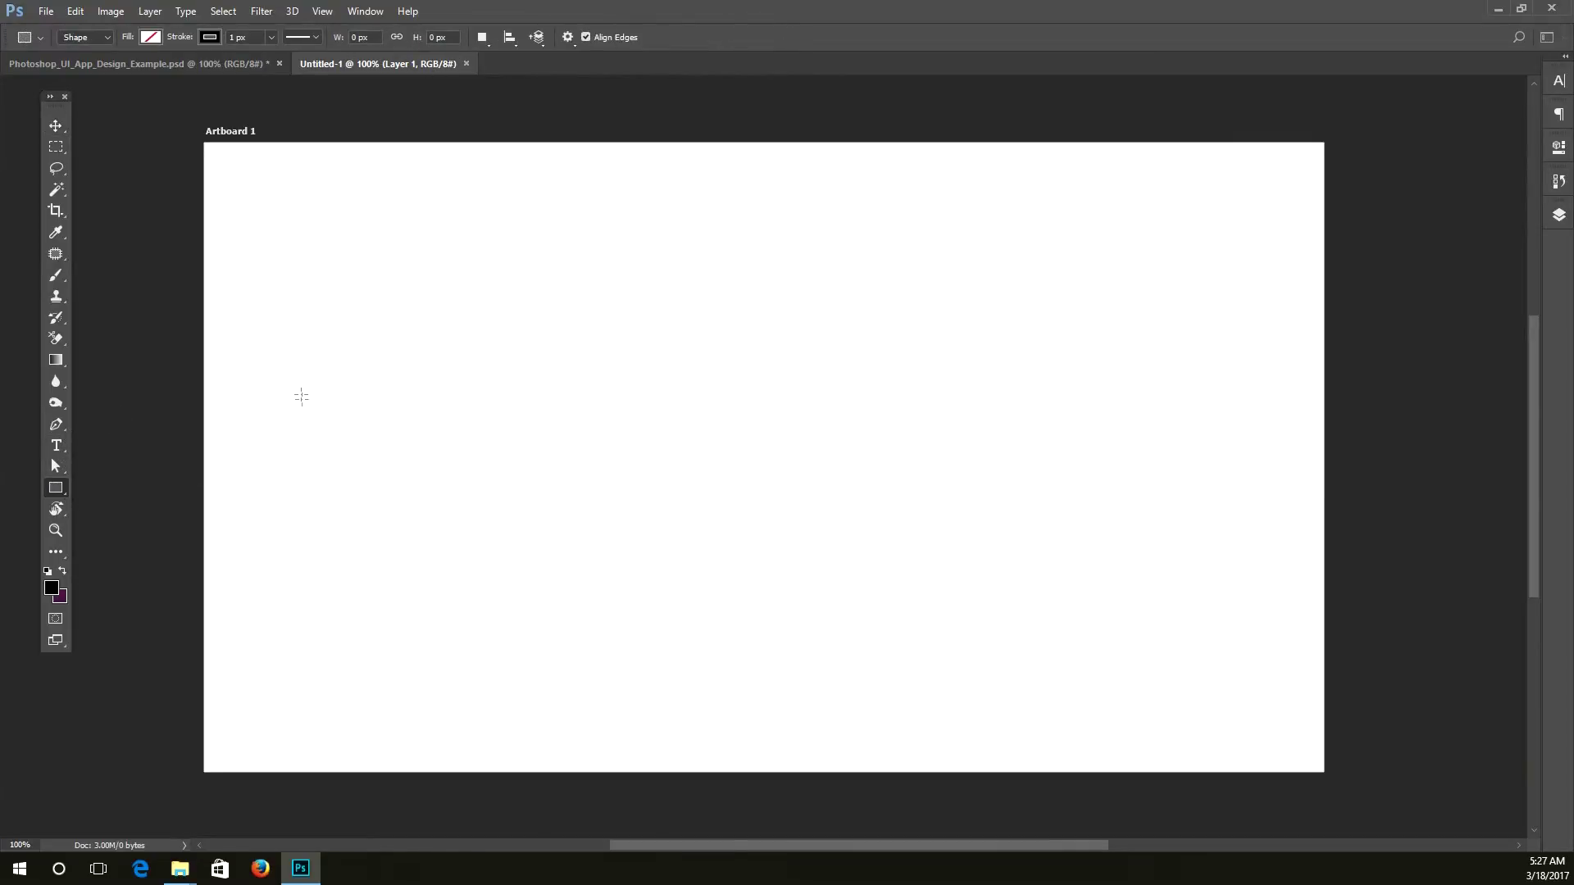
pyautogui.moveTo(283, 326); pyautogui.dragTo(323, 631)
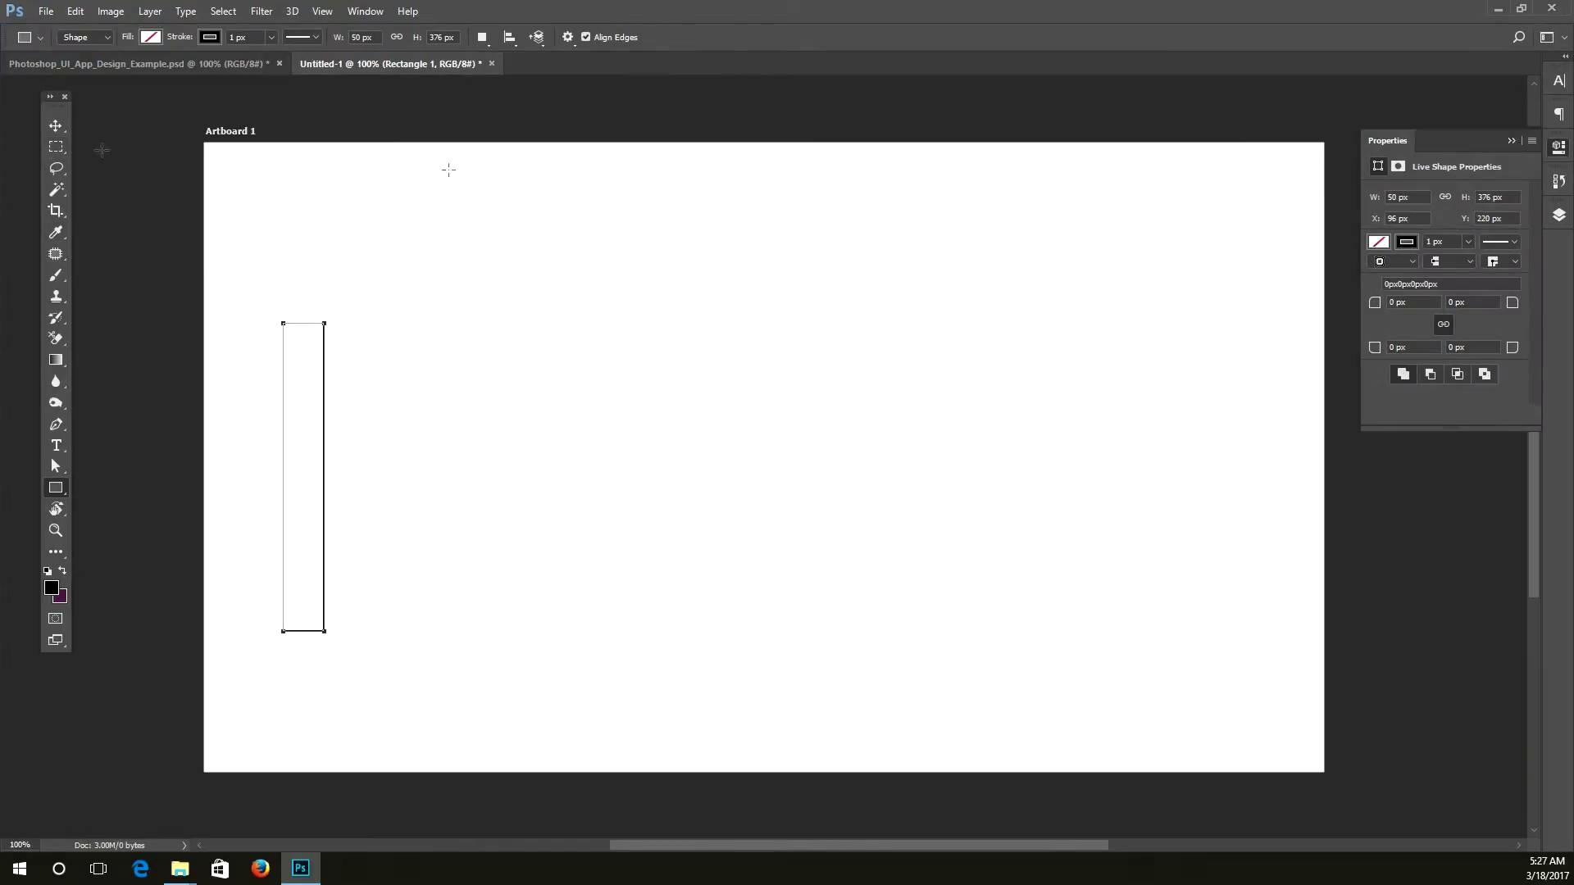
# Step: Fill the rectangle with the cyan swatch and set its stroke to No Color
pyautogui.click(1378, 243)
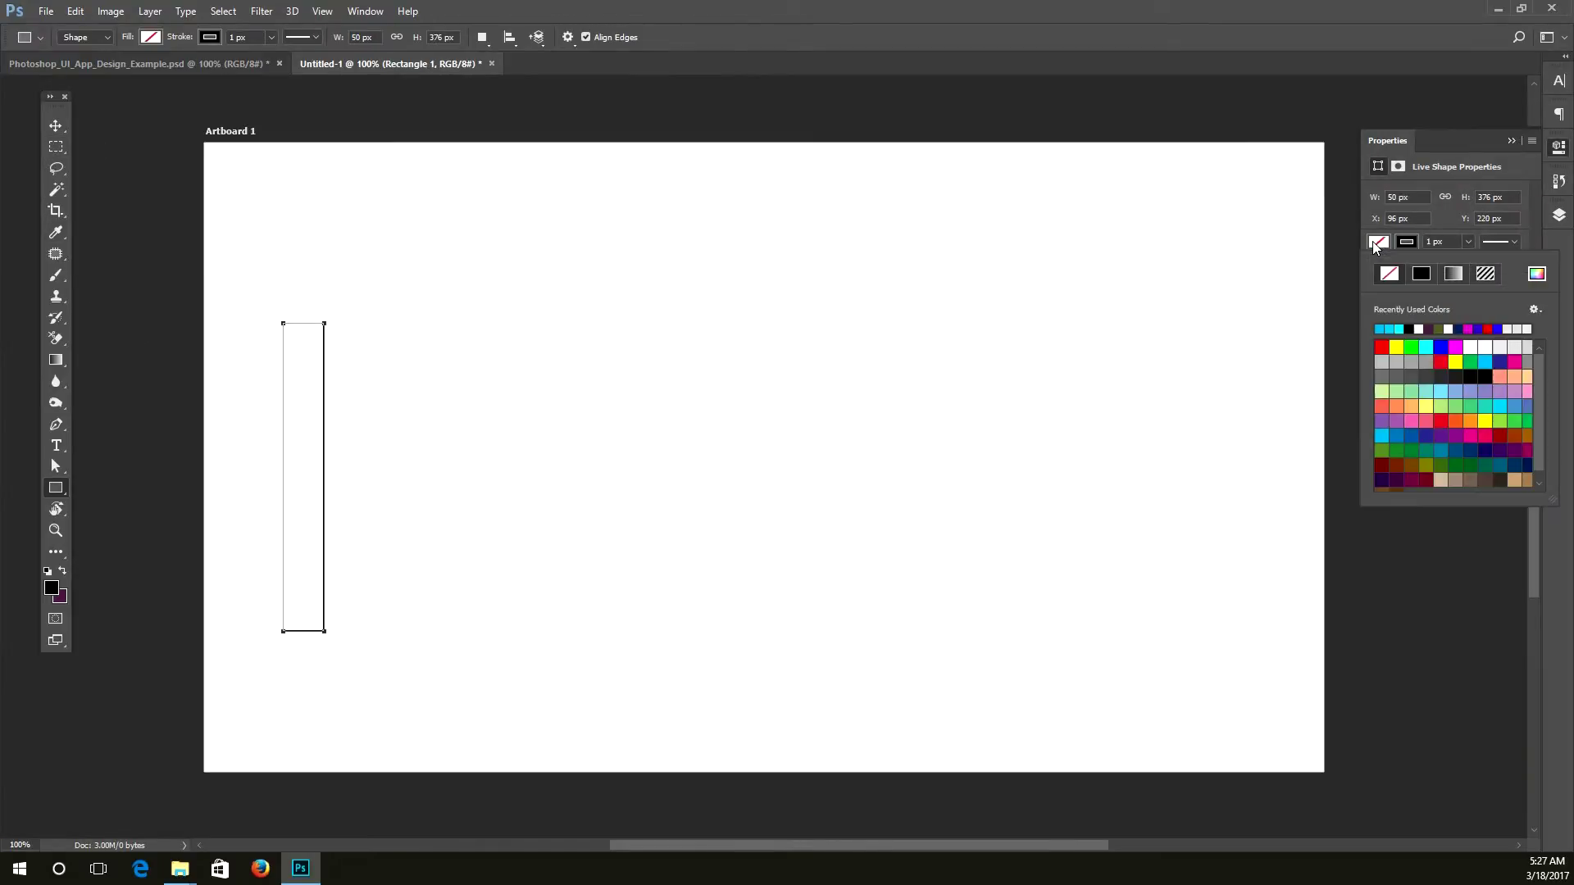
pyautogui.click(1485, 361)
pyautogui.click(1418, 241)
pyautogui.click(1417, 239)
pyautogui.click(1397, 270)
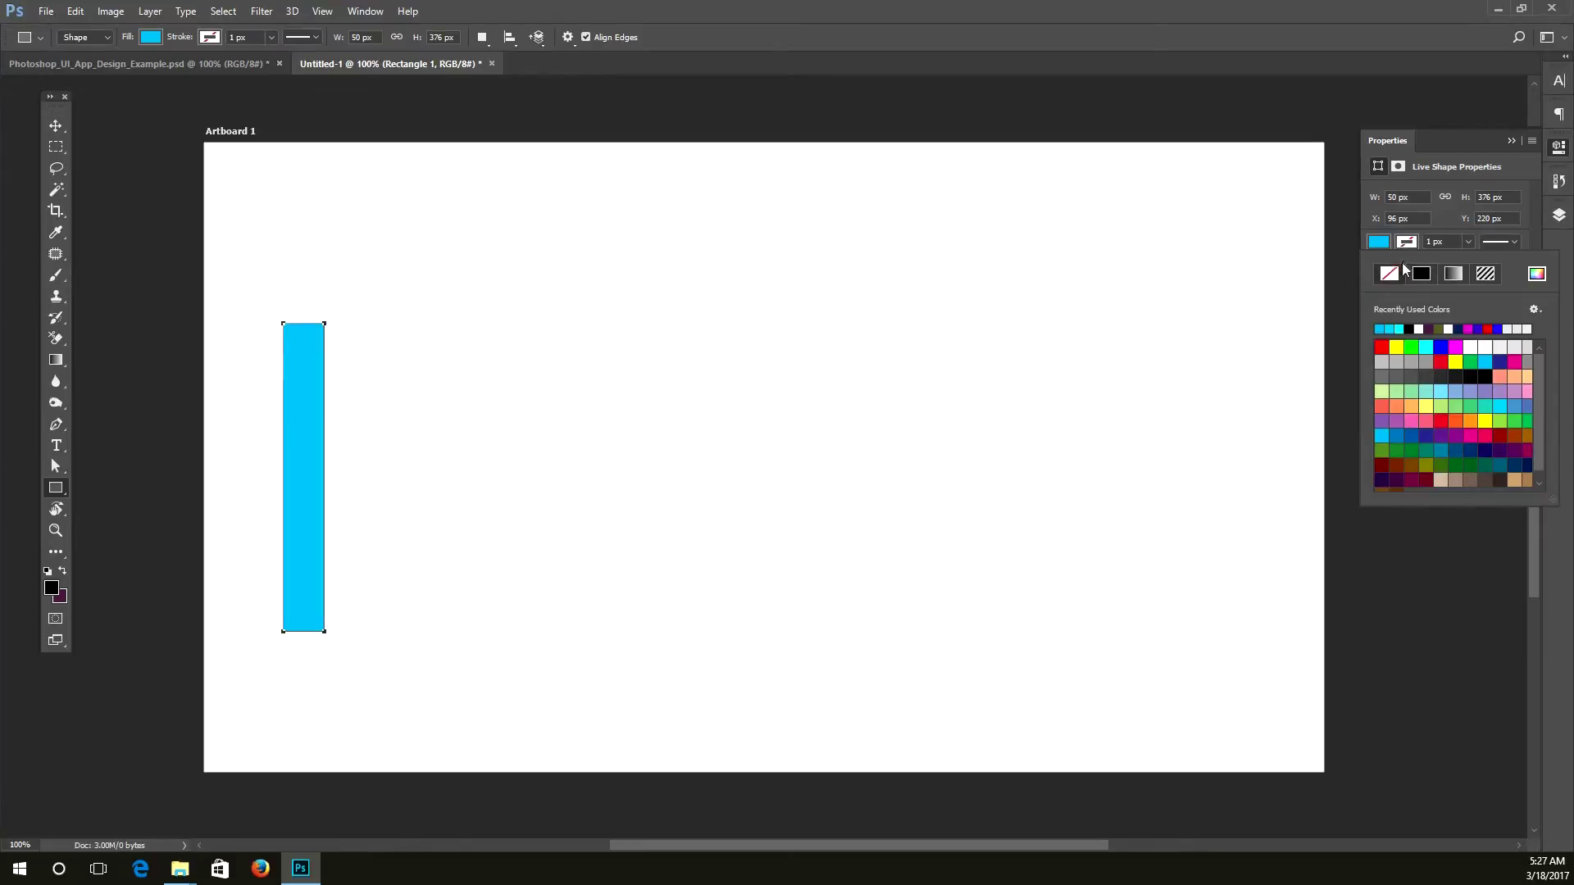
pyautogui.click(1445, 224)
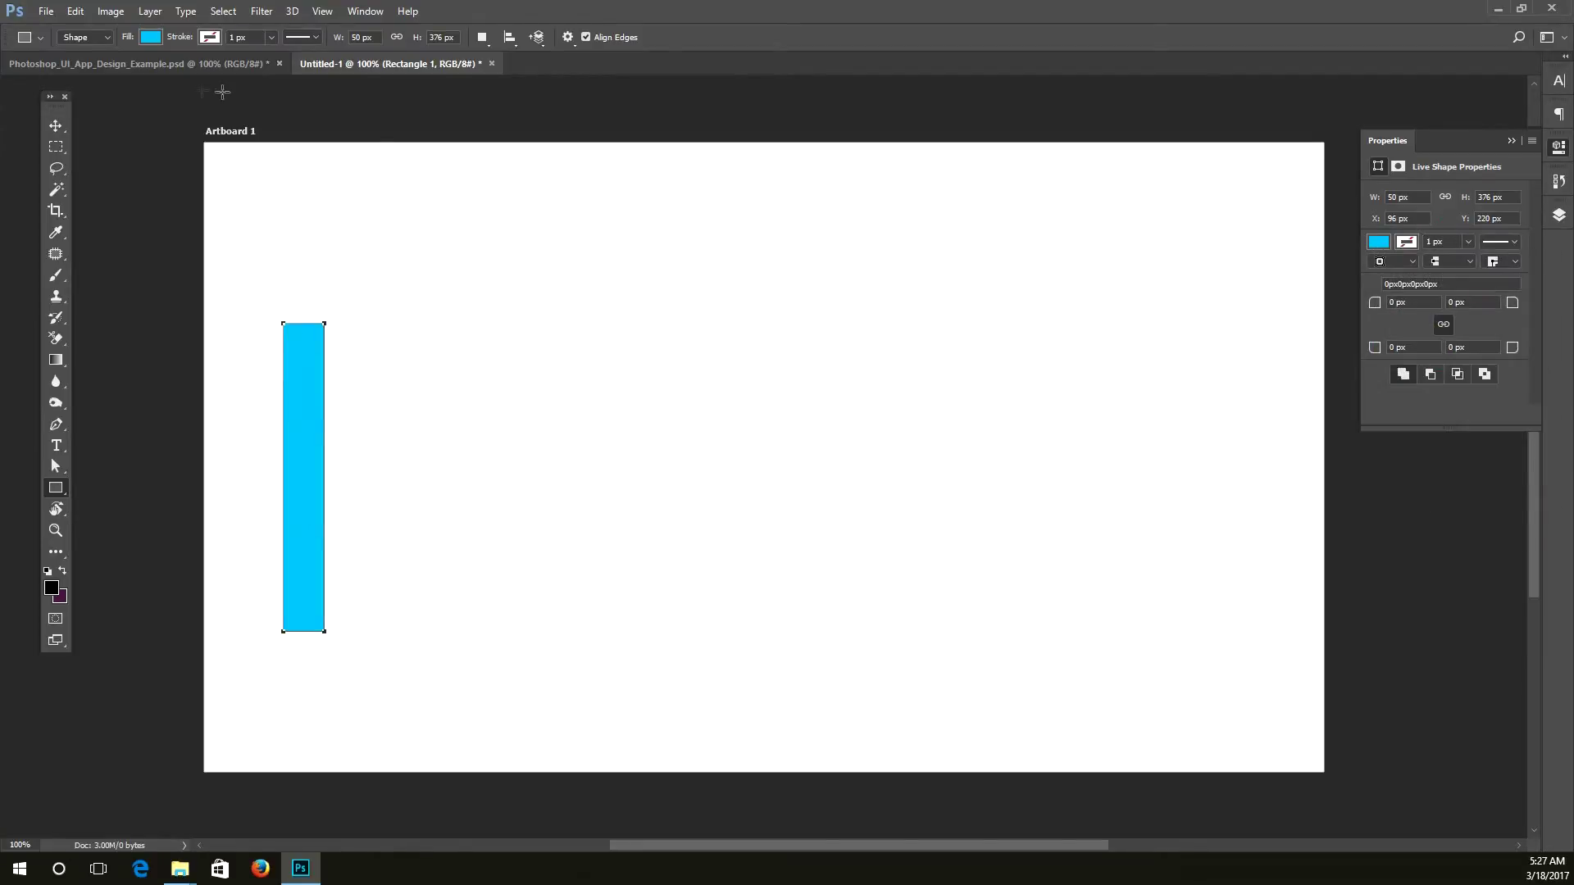
pyautogui.click(55, 127)
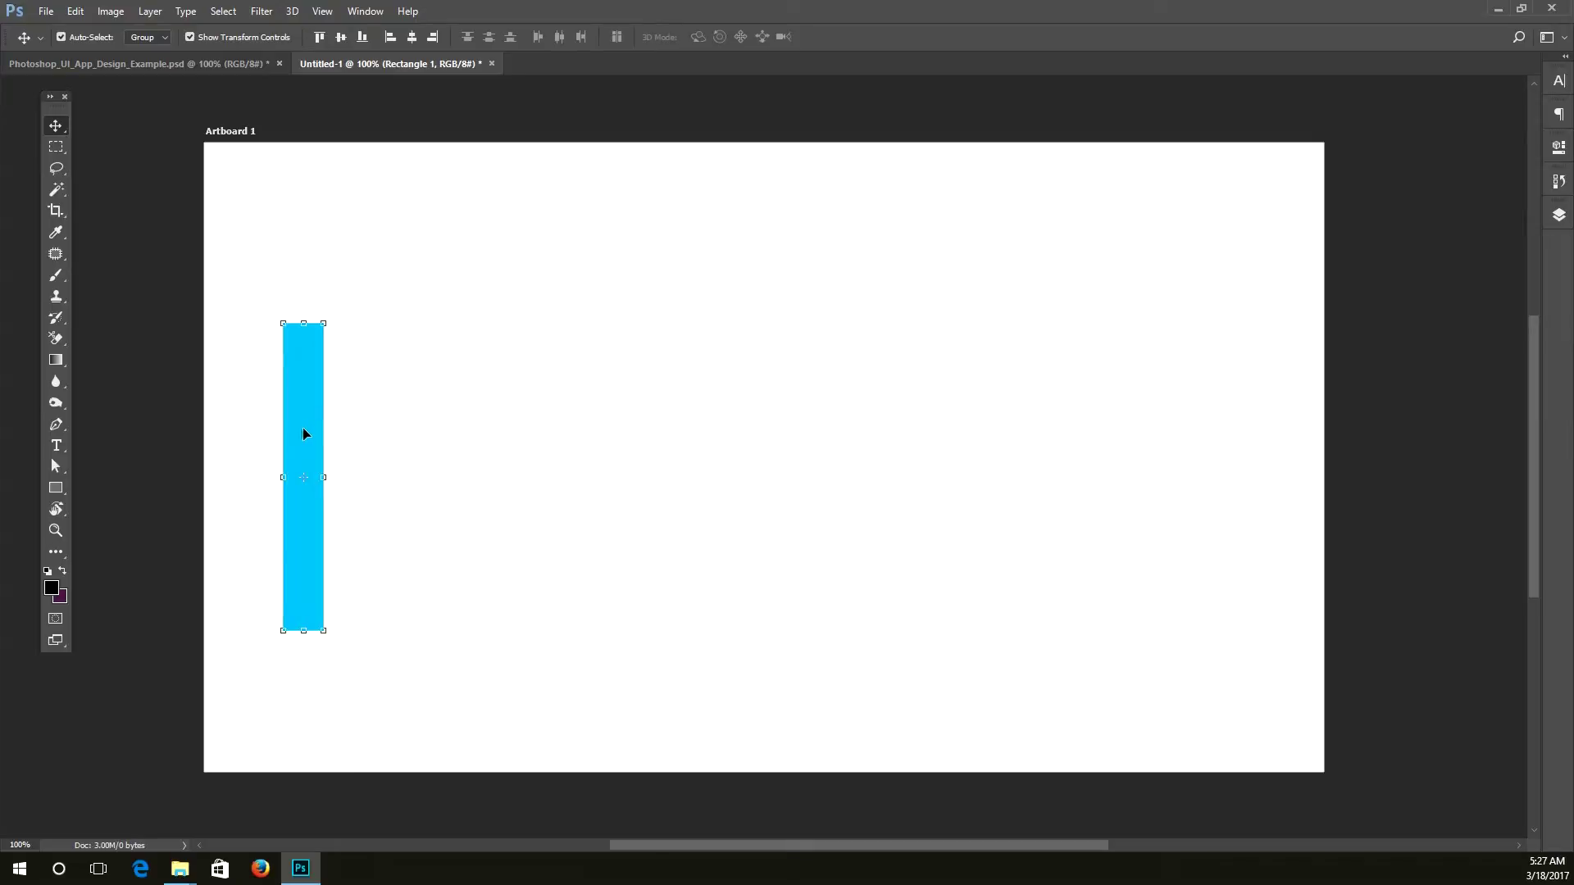
# Step: Alt-drag a copy of the cyan bar to the right and shorten it from the top
pyautogui.click(312, 557)
pyautogui.moveTo(313, 557); pyautogui.dragTo(382, 558)
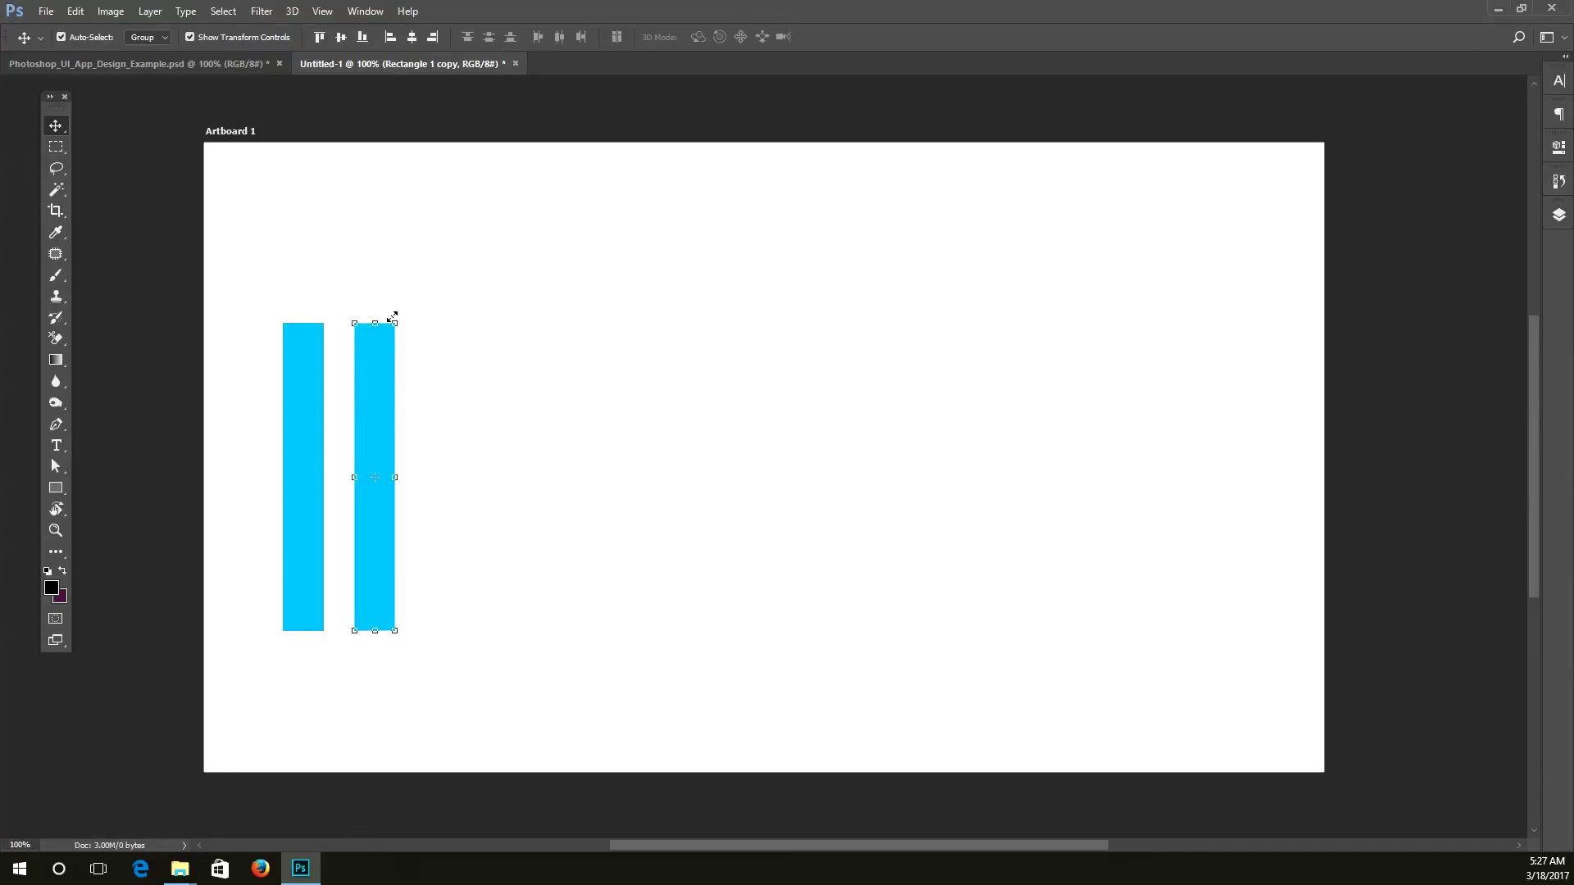
pyautogui.moveTo(373, 322); pyautogui.dragTo(365, 390)
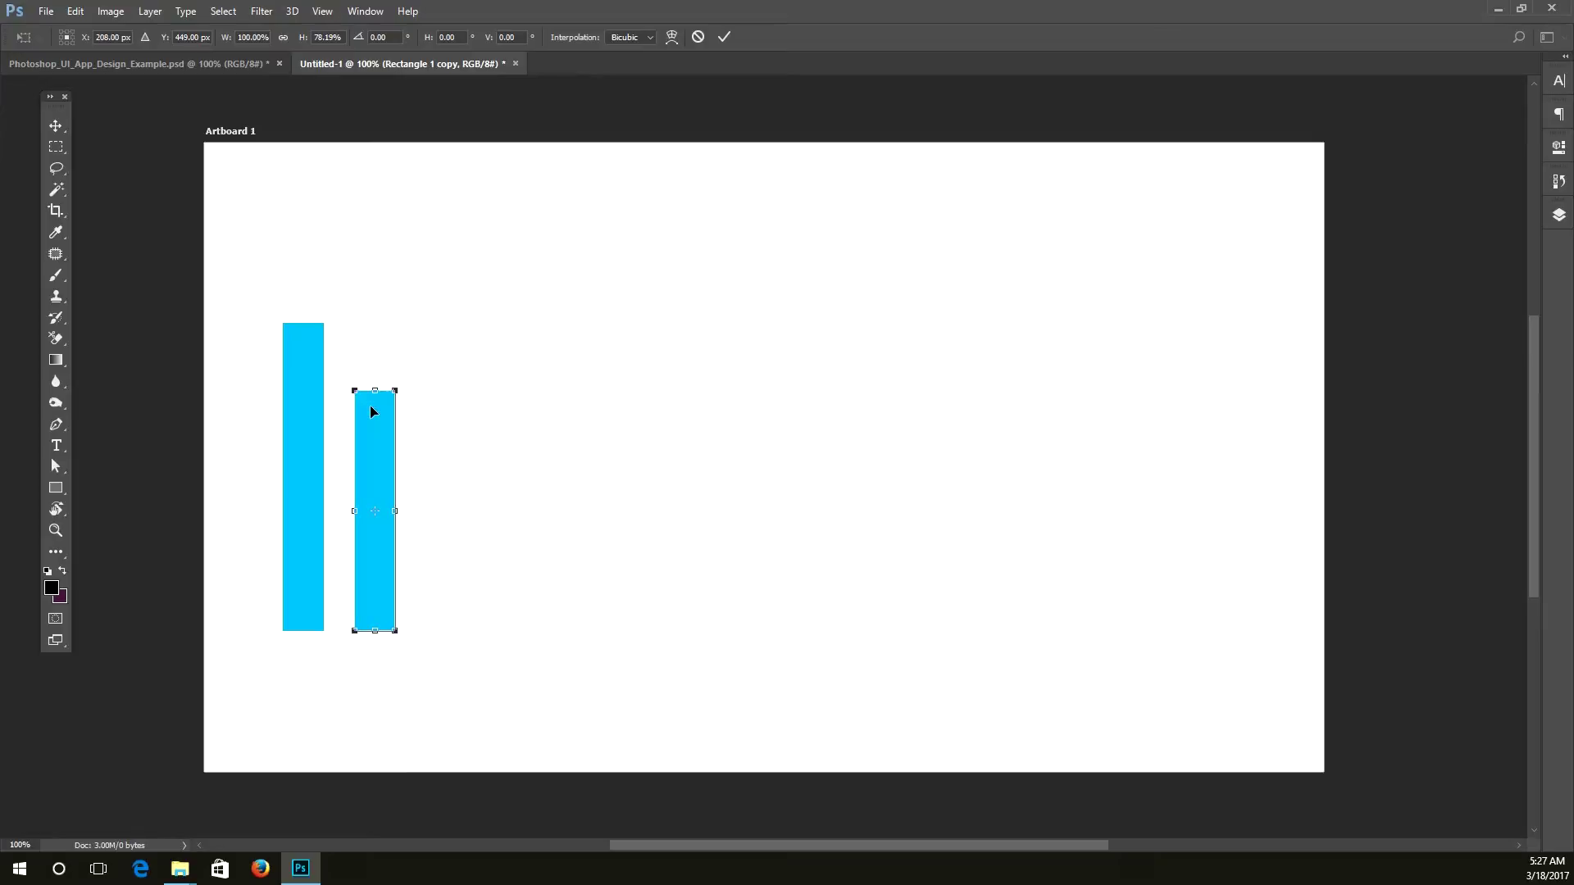
pyautogui.press('Return')
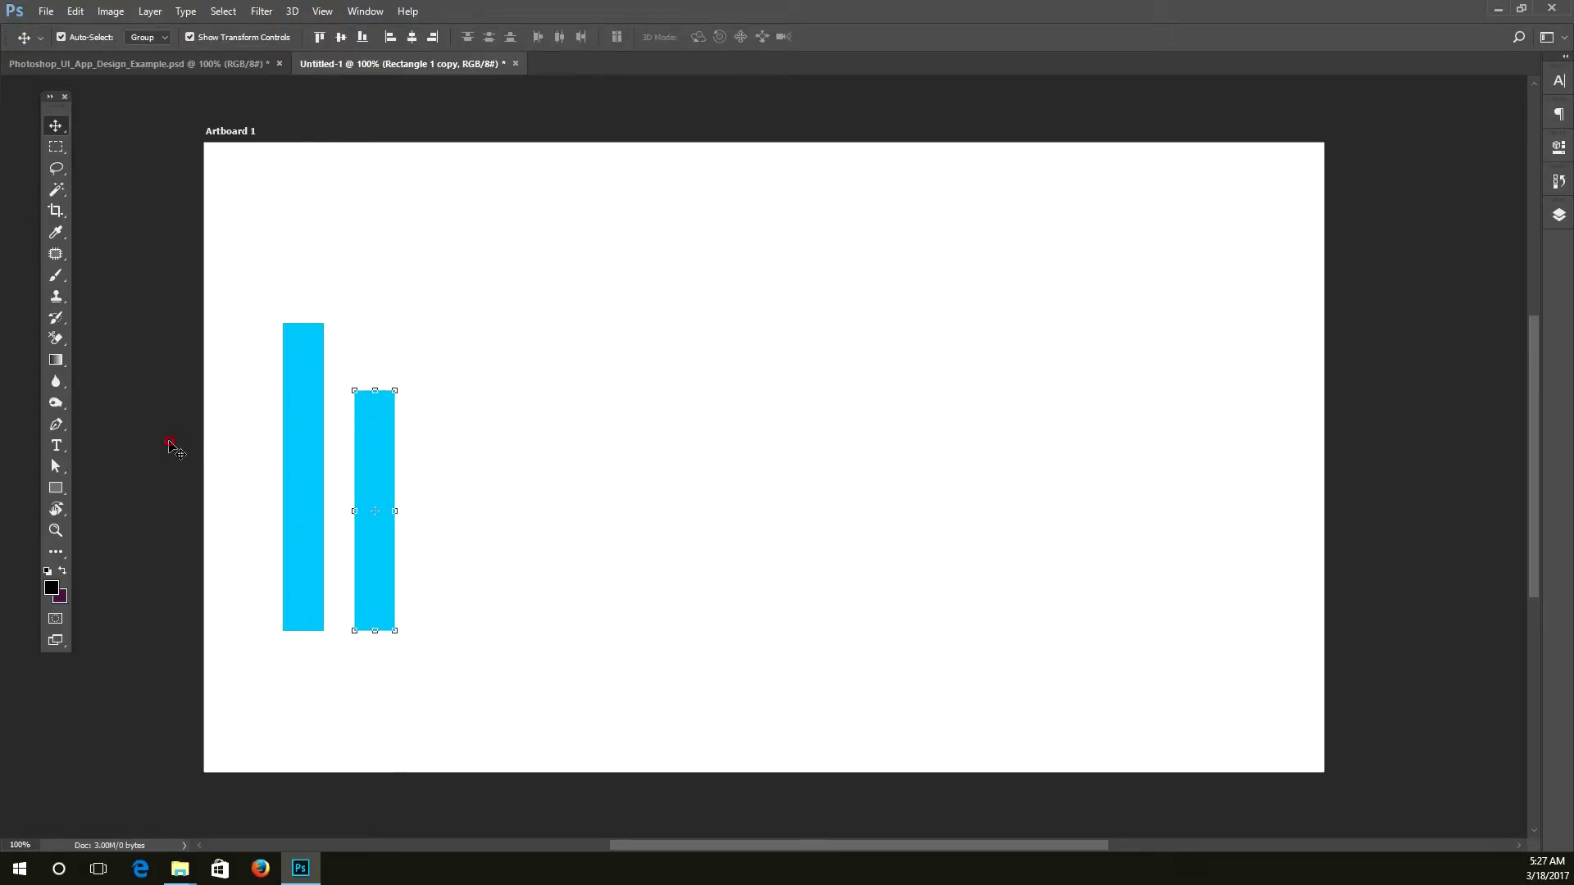
# Step: Copy the second bar further right and shorten it into the third bar
pyautogui.click(370, 517)
pyautogui.moveTo(375, 528); pyautogui.dragTo(447, 528)
pyautogui.moveTo(449, 391); pyautogui.dragTo(451, 447)
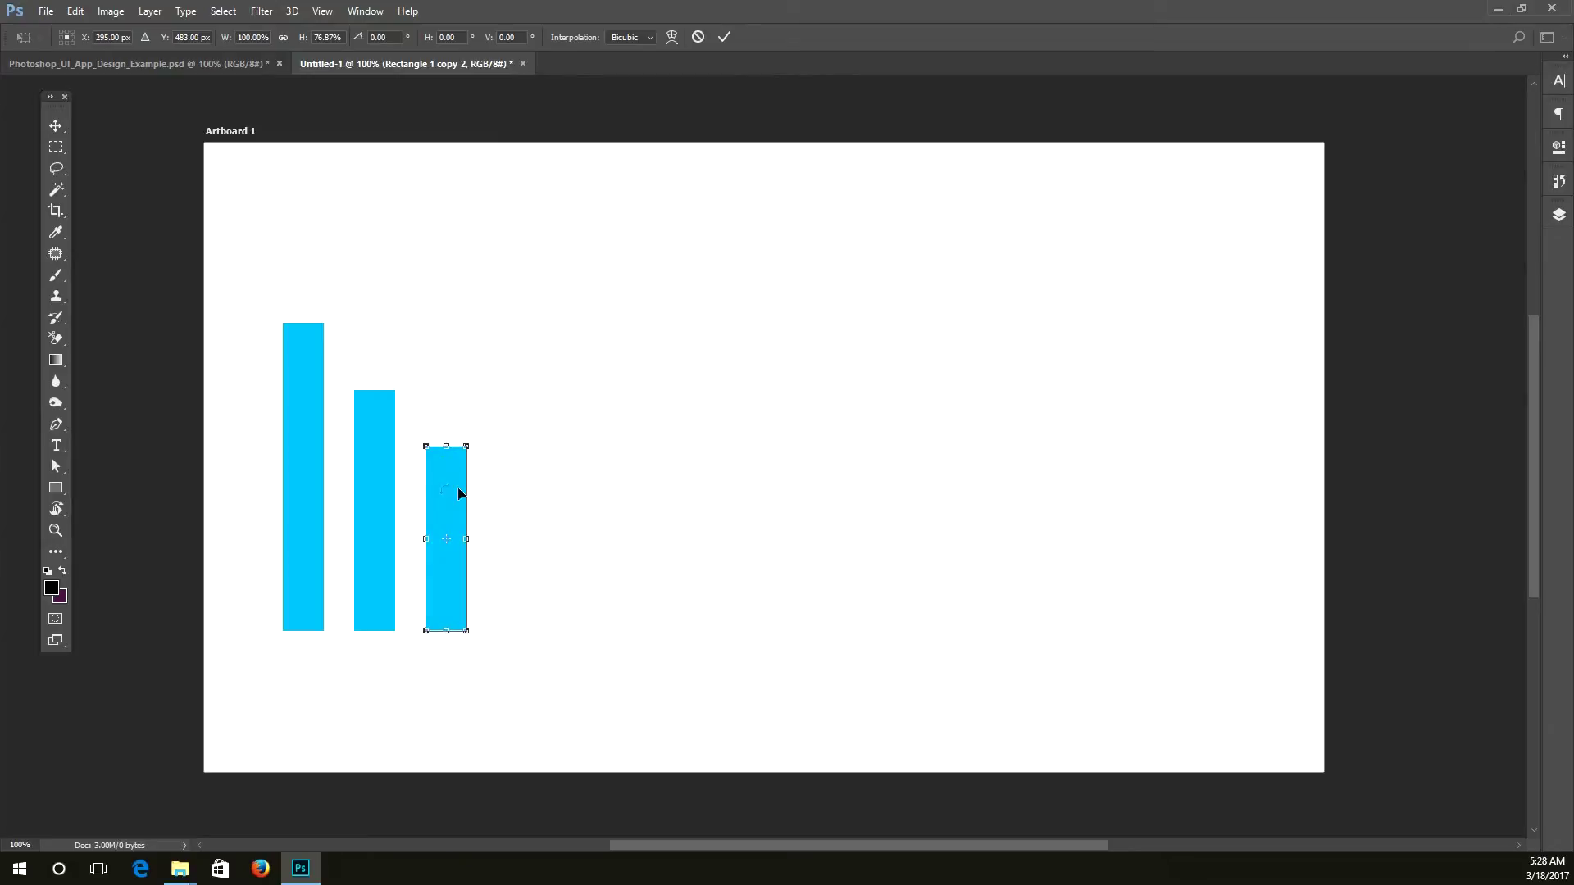
pyautogui.press('Return')
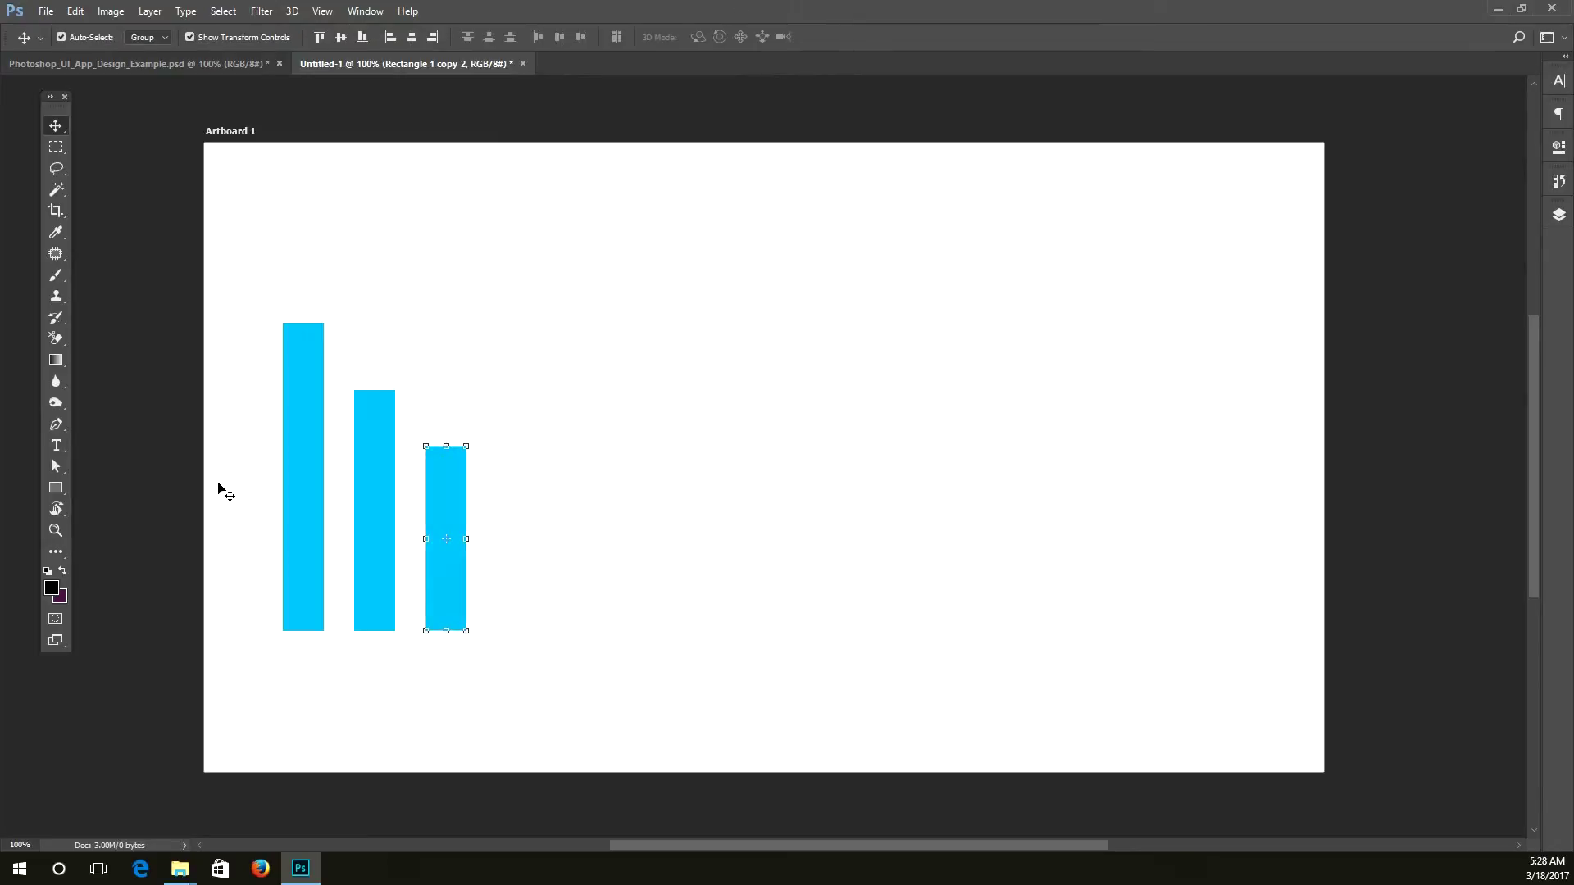
# Step: Copy the third bar right with tighter spacing and shorten it into the fourth bar
pyautogui.click(171, 474)
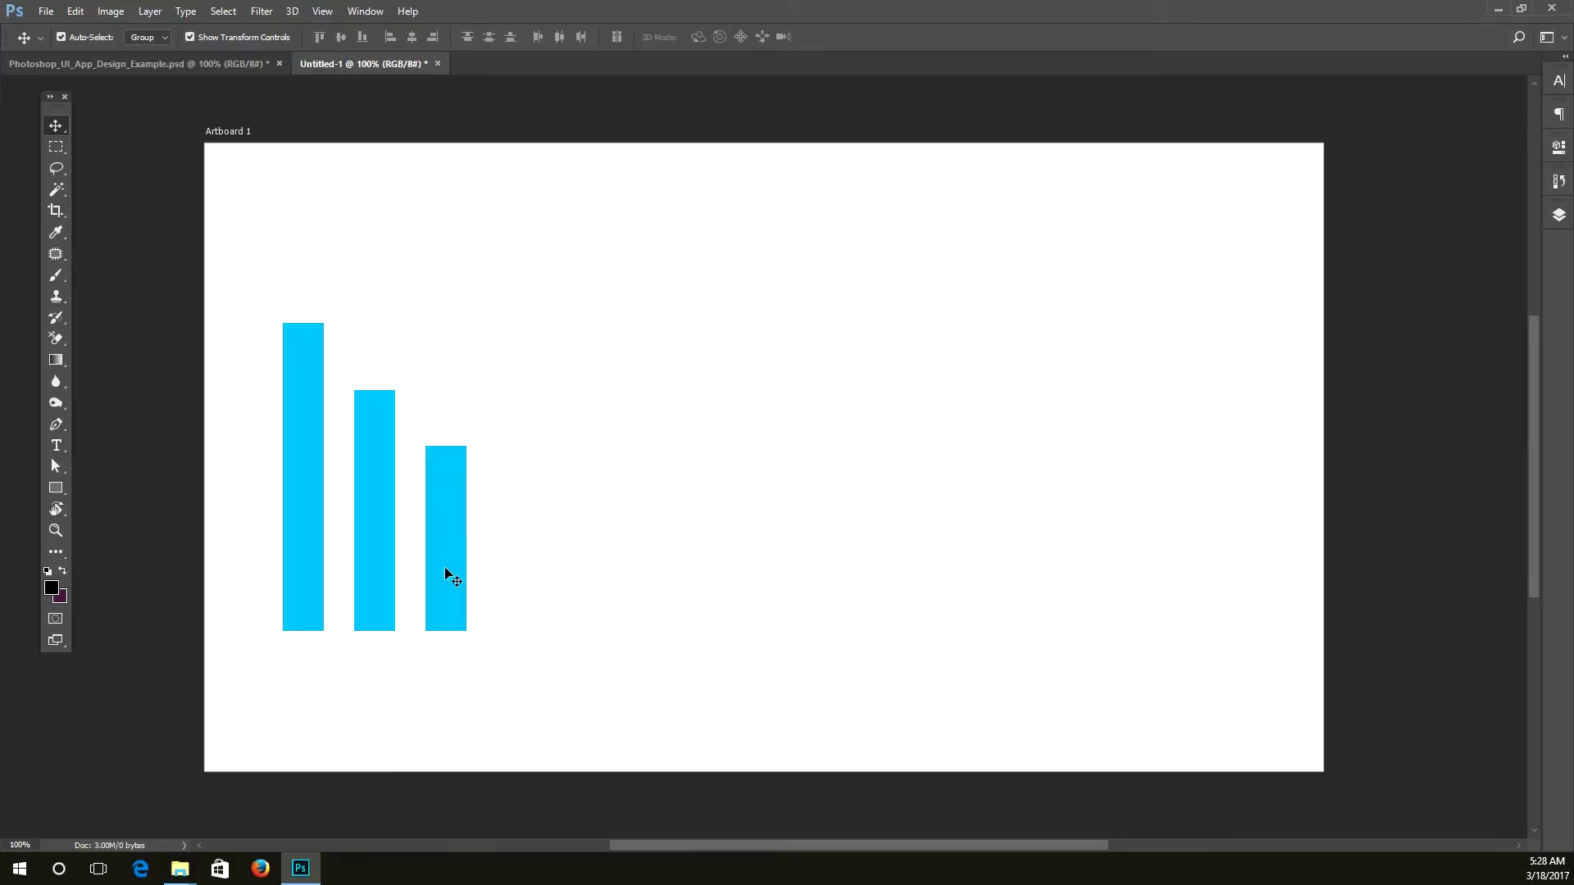
pyautogui.moveTo(445, 568); pyautogui.dragTo(508, 584)
pyautogui.hotkey('ctrl', 'z')
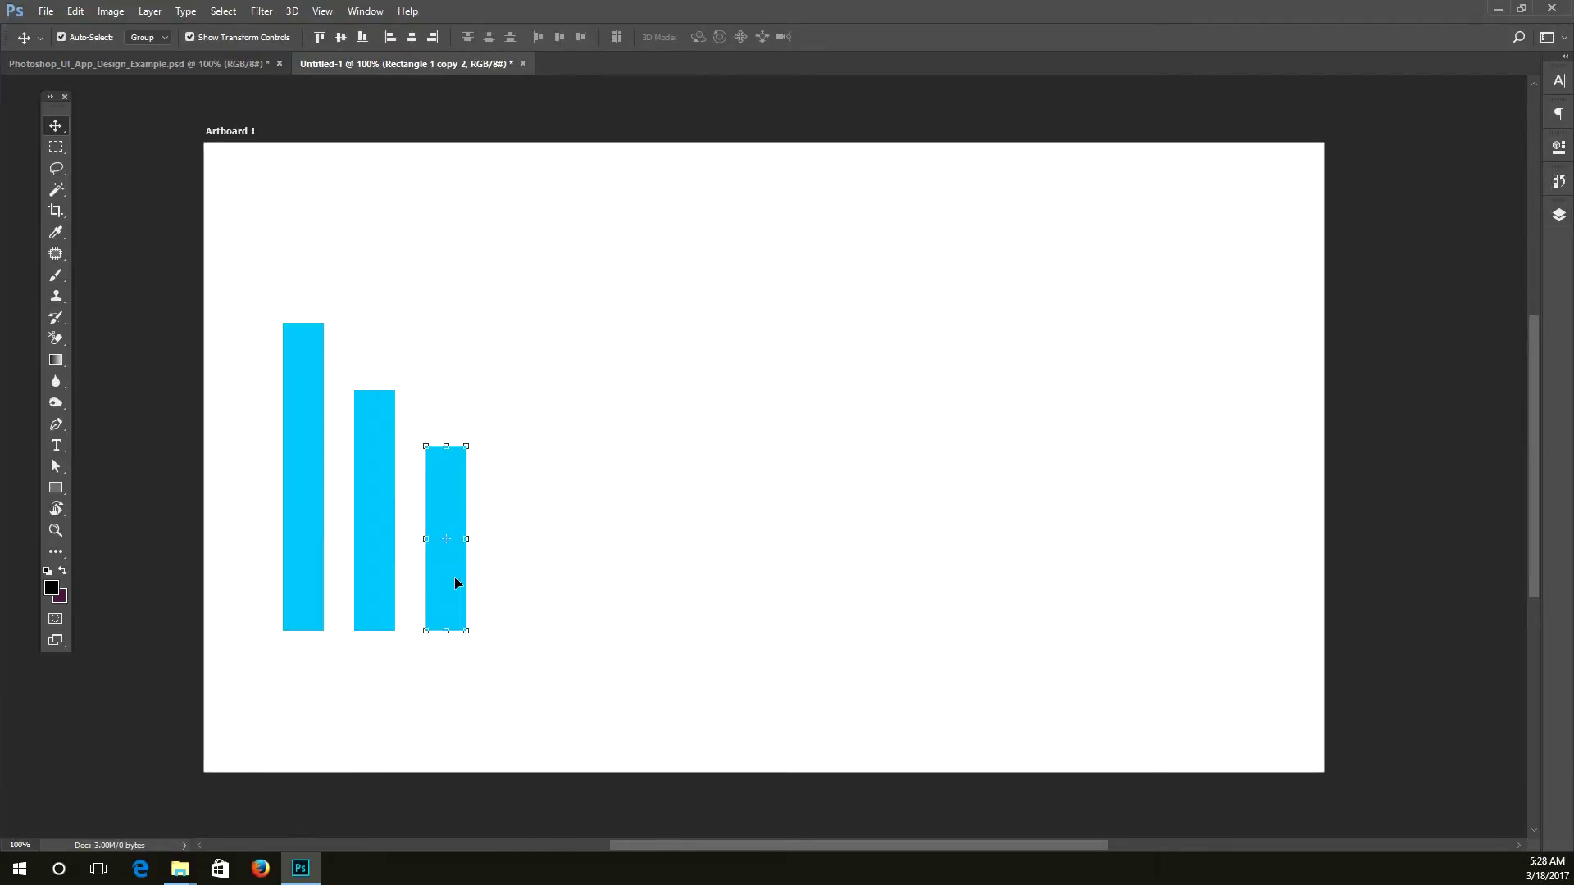
pyautogui.click(449, 581)
pyautogui.moveTo(449, 582); pyautogui.dragTo(512, 582)
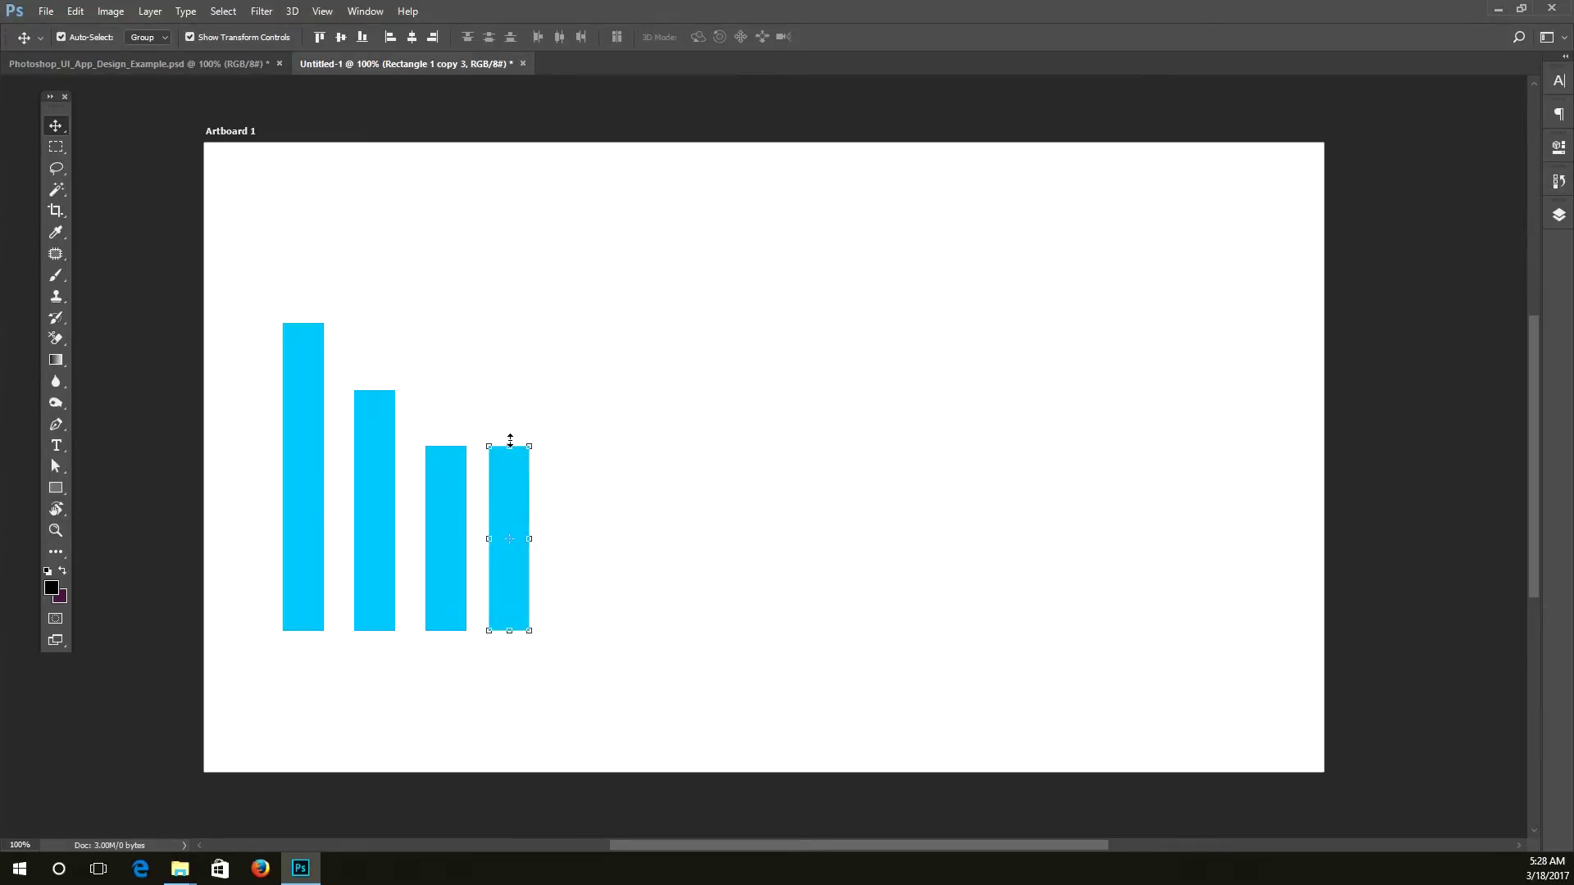
pyautogui.moveTo(510, 443); pyautogui.dragTo(510, 470)
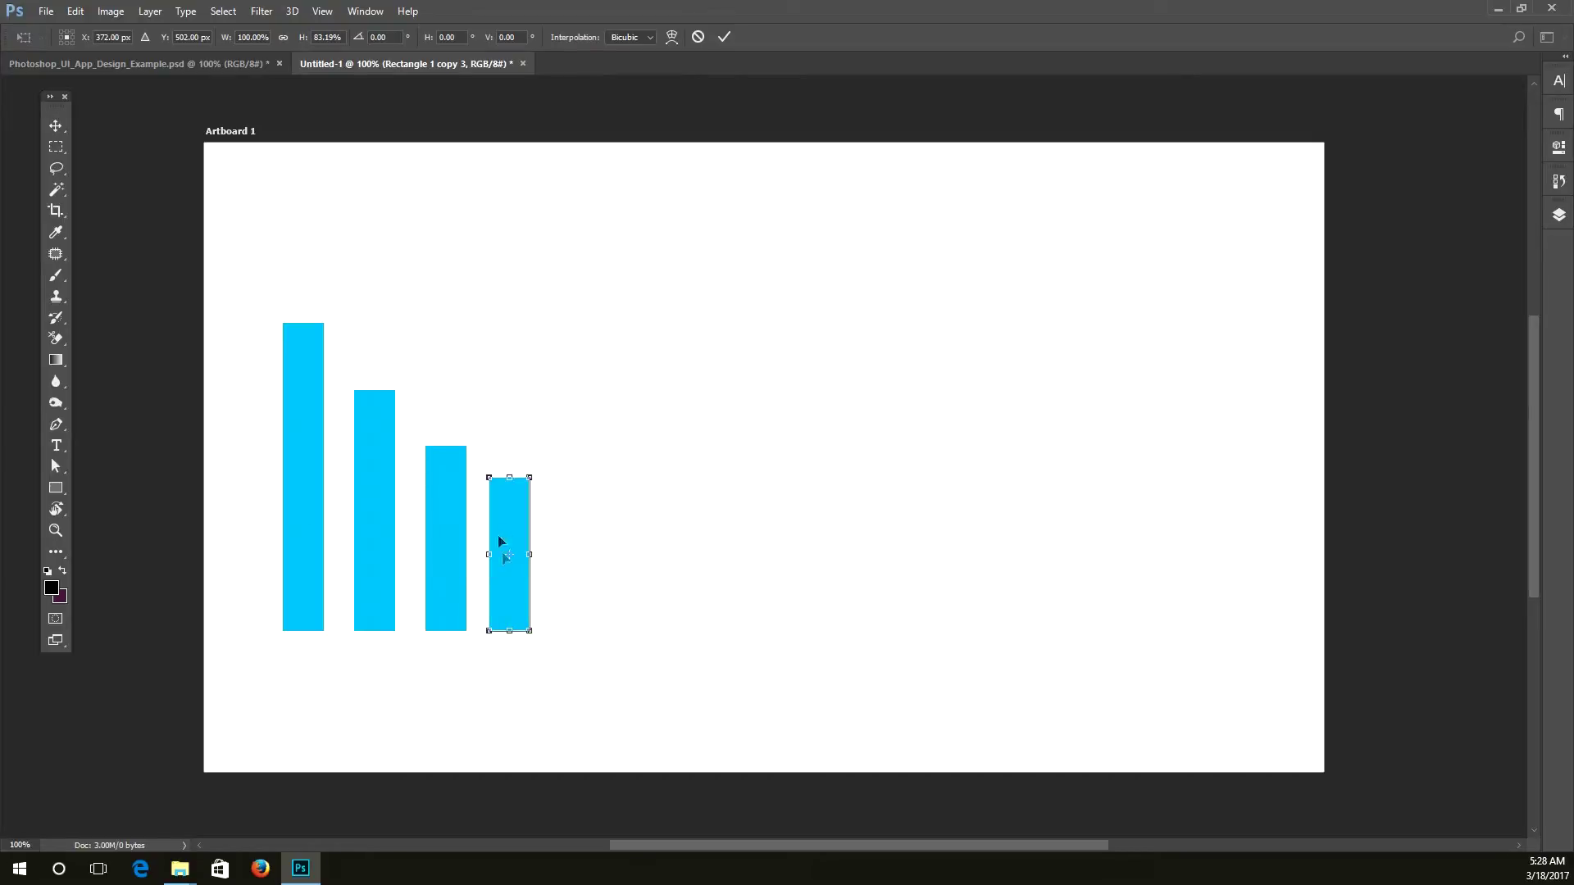
pyautogui.moveTo(512, 477); pyautogui.dragTo(511, 492)
pyautogui.press('Return')
# Step: Copy the fourth bar right and shorten it into the fifth, shortest bar
pyautogui.click(551, 557)
pyautogui.click(510, 552)
pyautogui.click(512, 545)
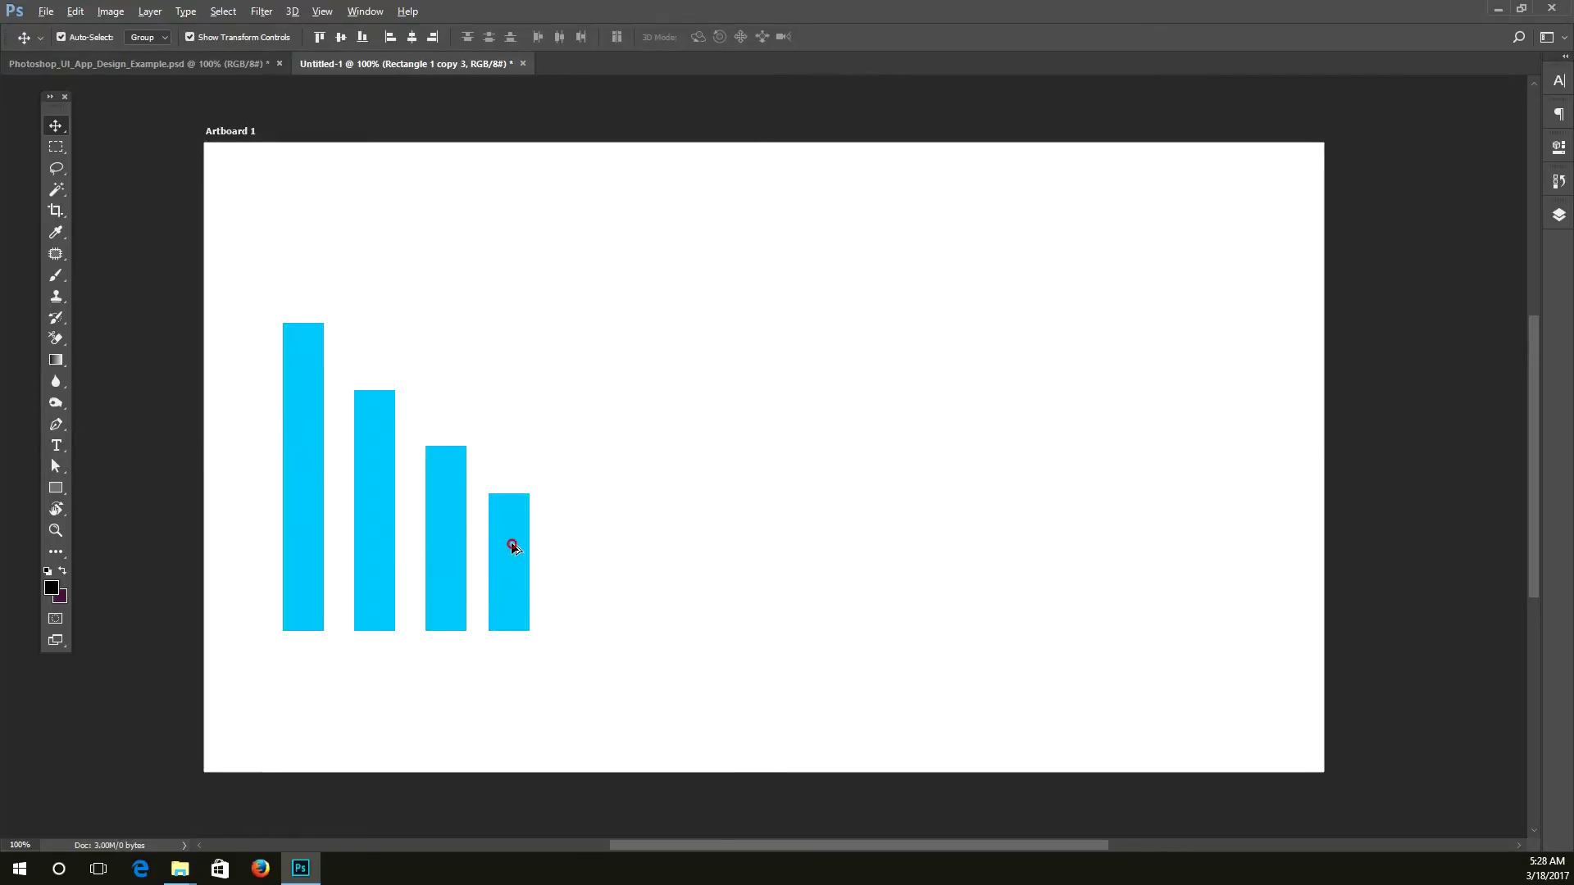
pyautogui.moveTo(514, 546); pyautogui.dragTo(578, 558)
pyautogui.hotkey('ctrl', 't')
pyautogui.moveTo(572, 494); pyautogui.dragTo(573, 563)
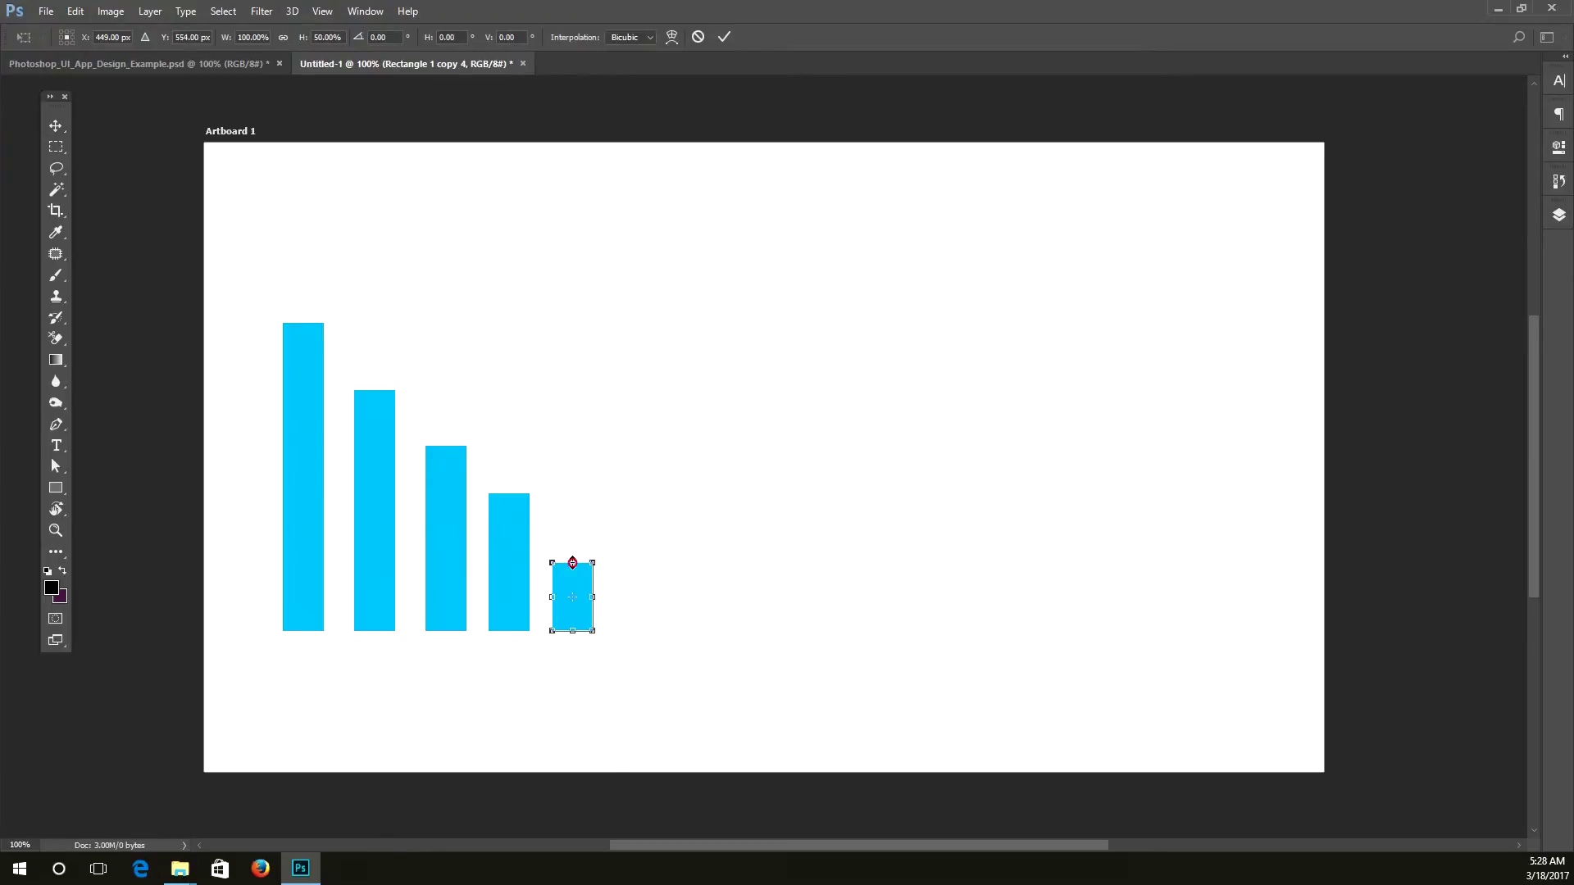
pyautogui.moveTo(573, 561); pyautogui.dragTo(573, 572)
pyautogui.press('Return')
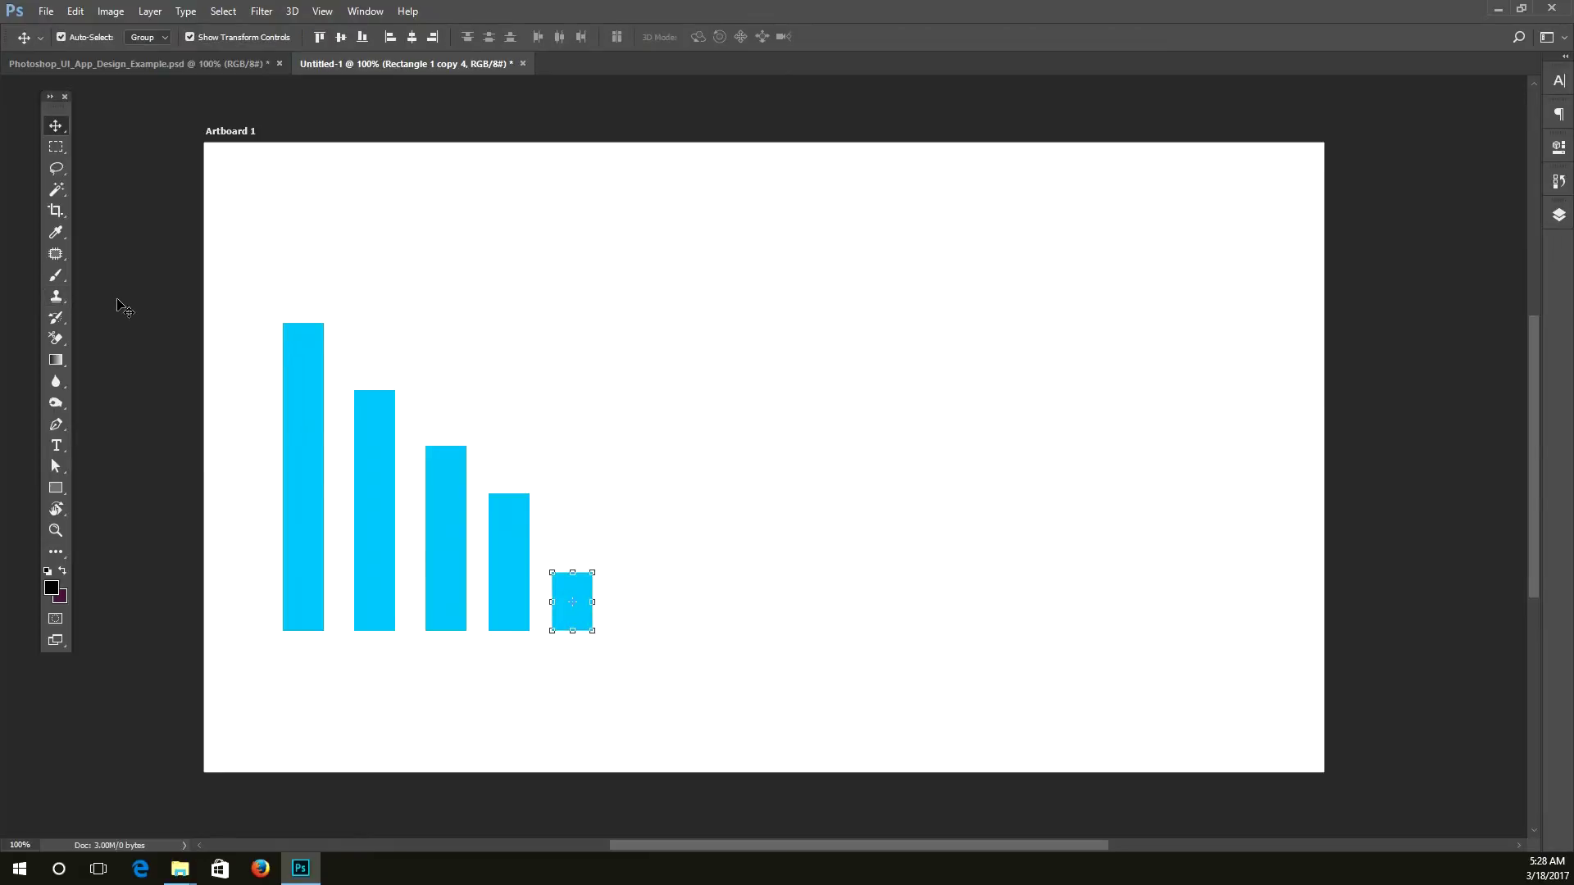
pyautogui.click(102, 193)
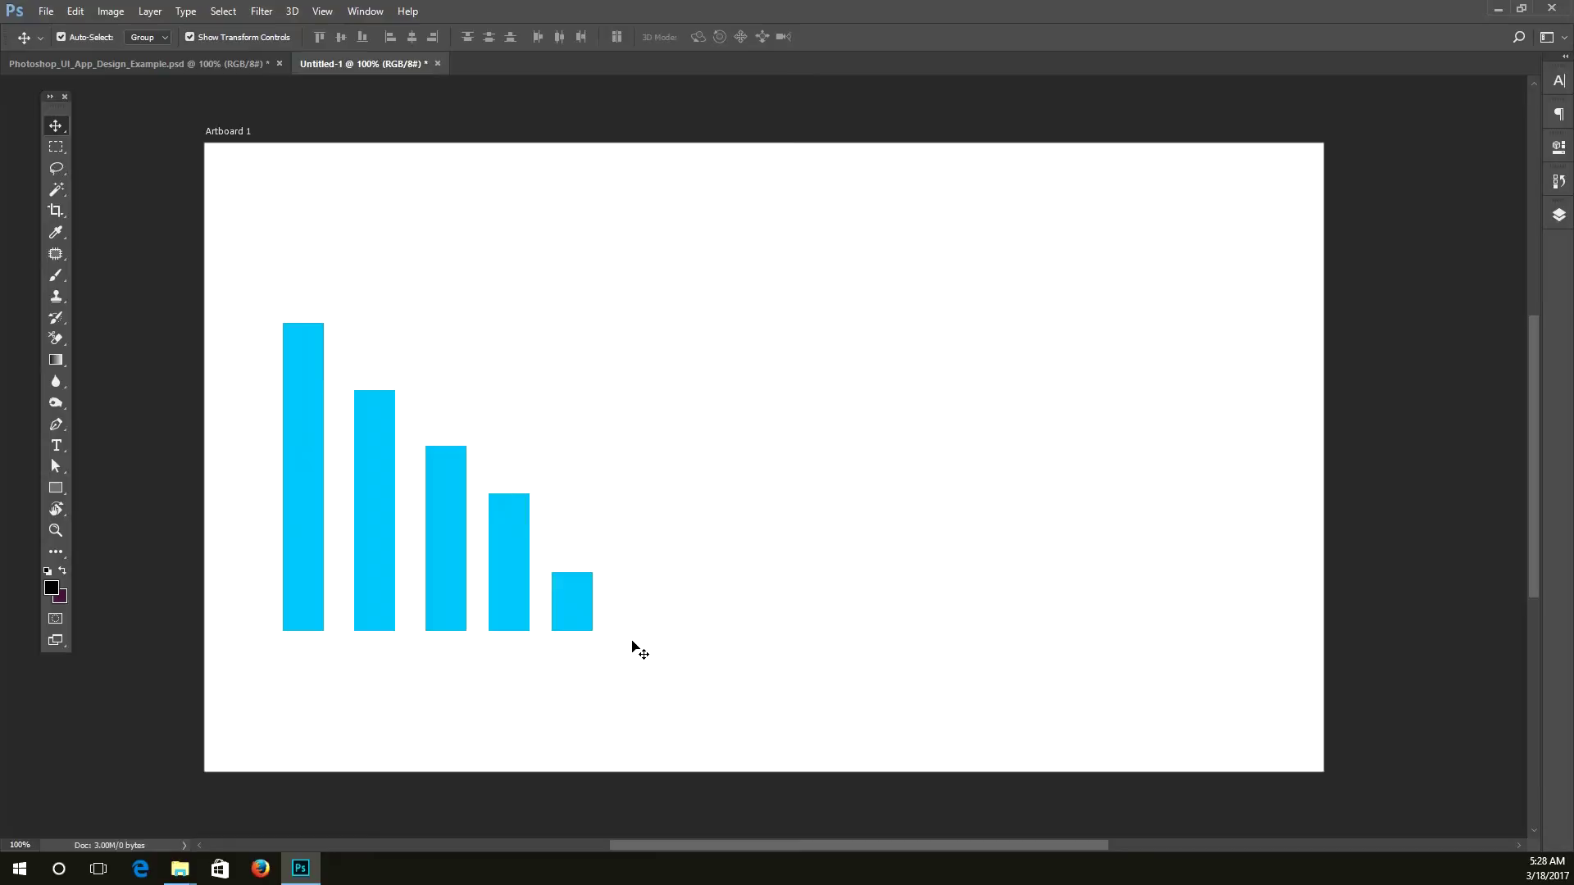
# Step: Select each of the five cyan bars in turn to check which layer it is
pyautogui.click(315, 508)
pyautogui.click(375, 524)
pyautogui.click(447, 541)
pyautogui.click(509, 574)
pyautogui.click(577, 607)
pyautogui.click(303, 538)
pyautogui.click(371, 554)
pyautogui.click(443, 571)
pyautogui.click(498, 578)
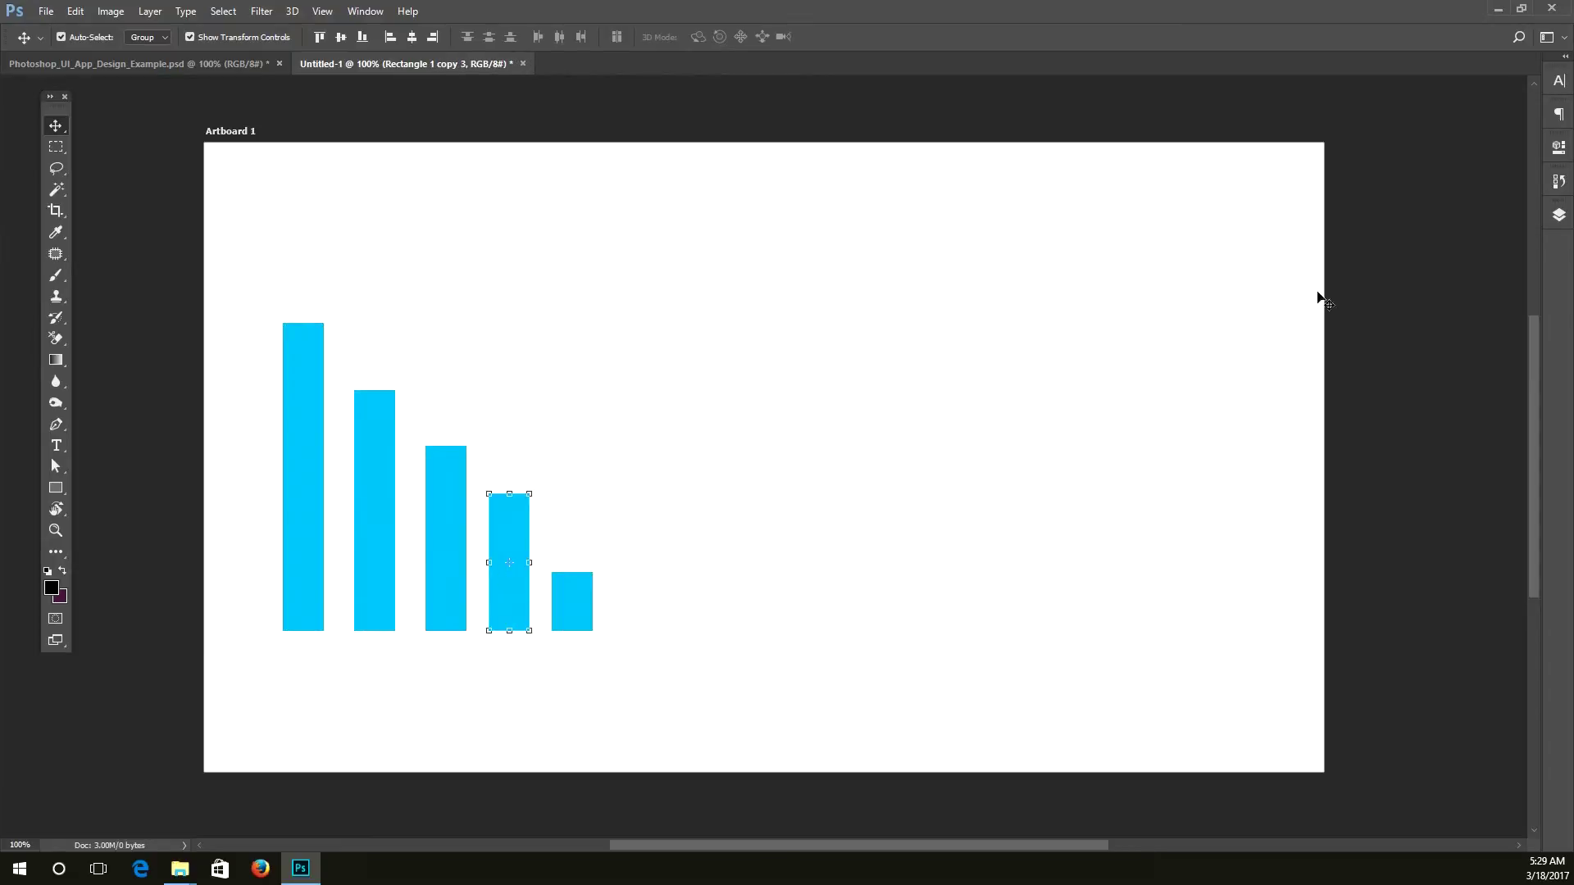
# Step: Float the Layers panel over the canvas and toggle Rectangle 1's visibility off and on
pyautogui.click(1560, 215)
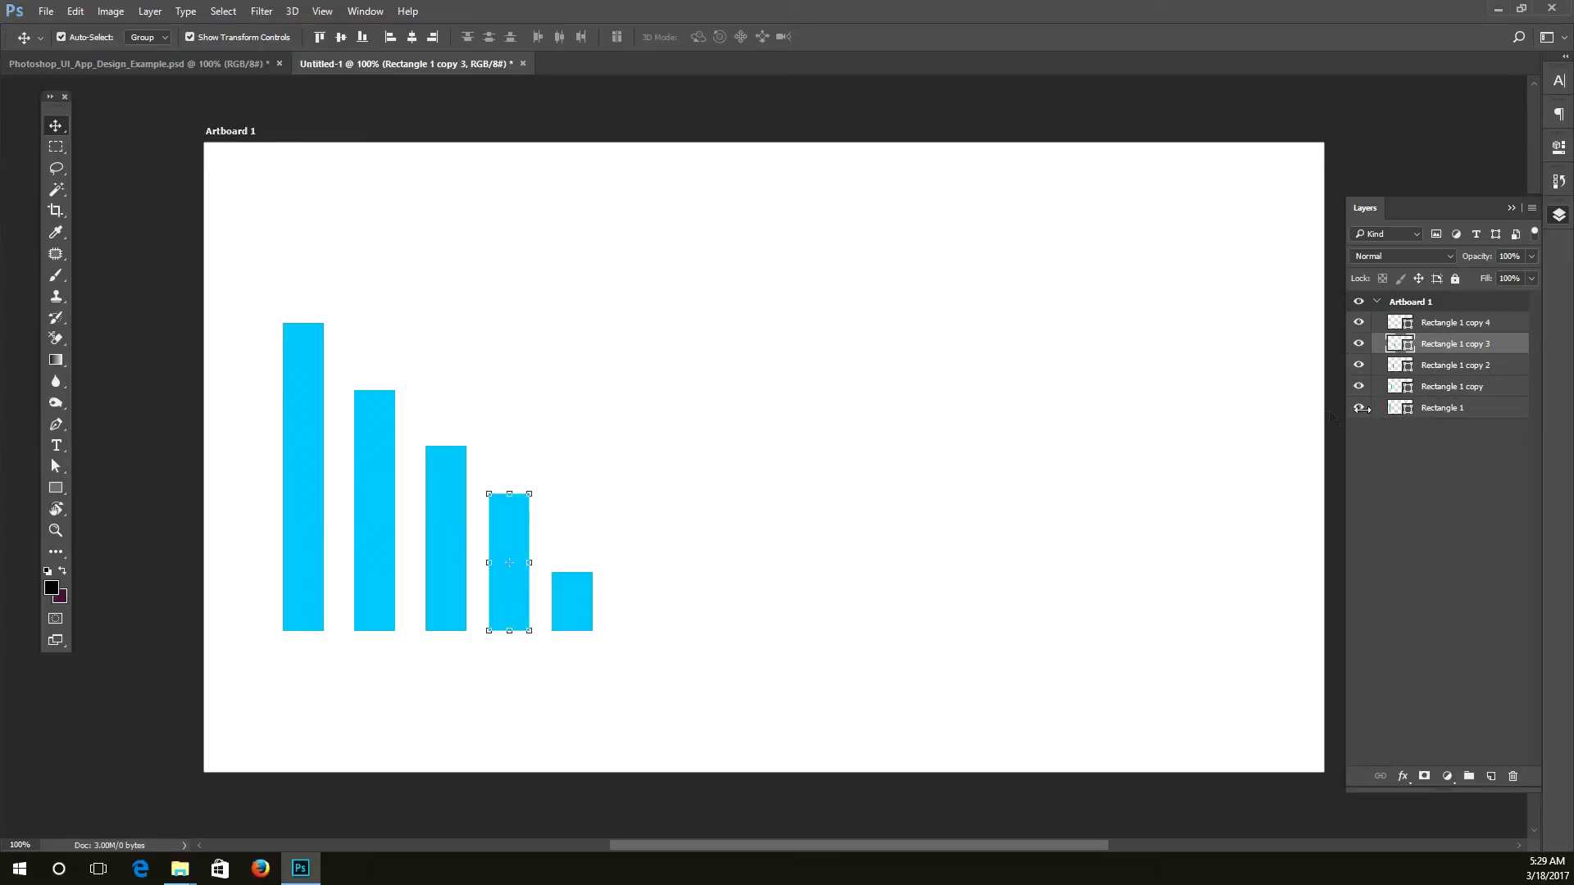
pyautogui.click(313, 410)
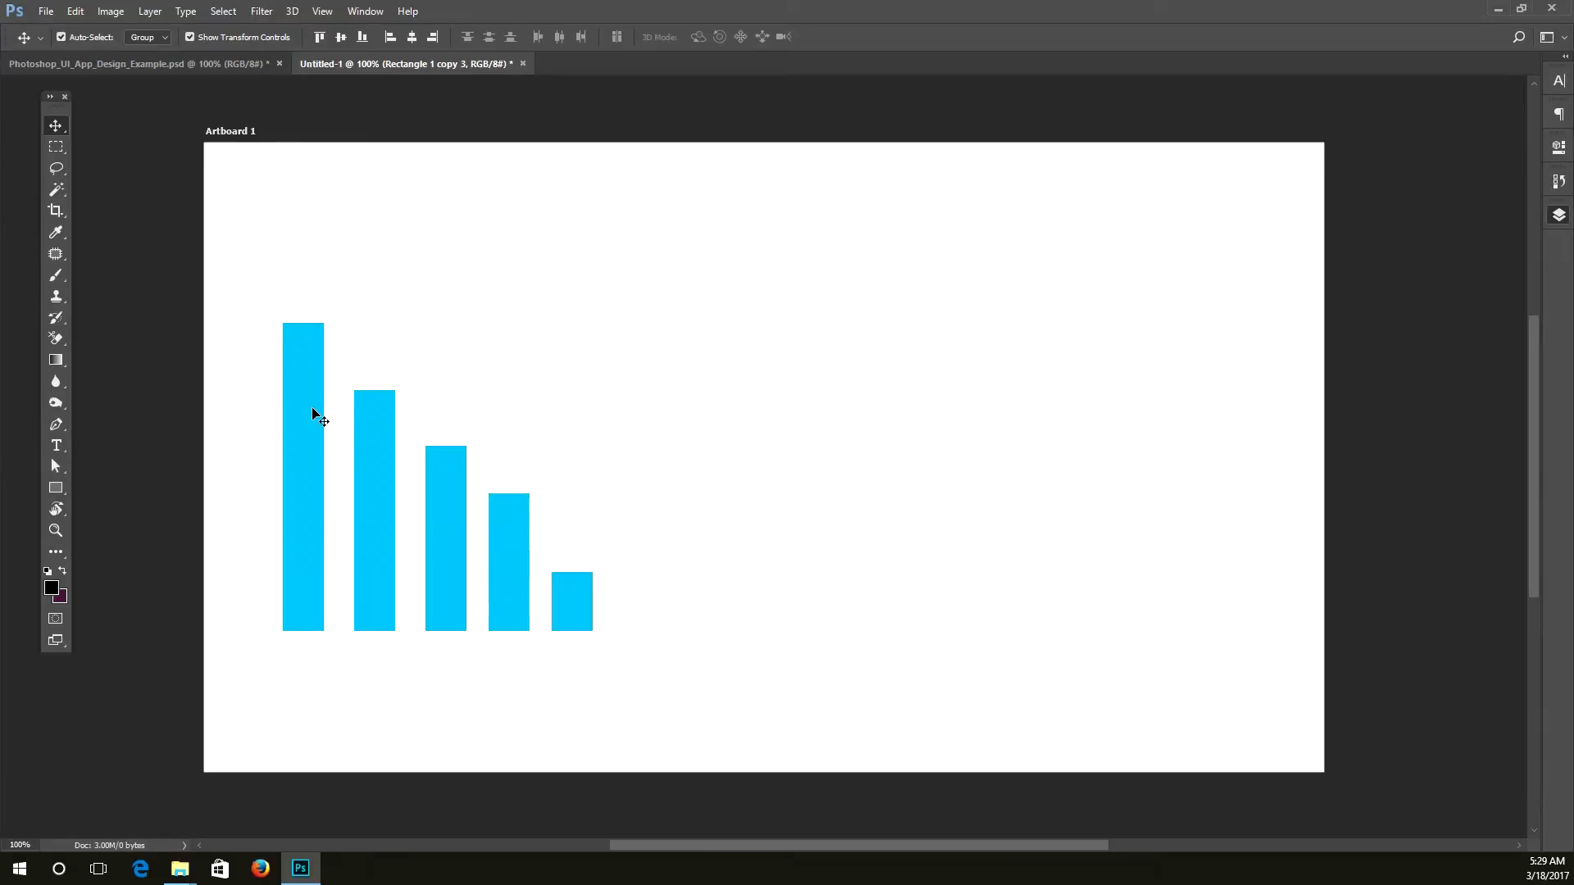
pyautogui.click(1558, 218)
pyautogui.moveTo(1474, 213); pyautogui.dragTo(1427, 144)
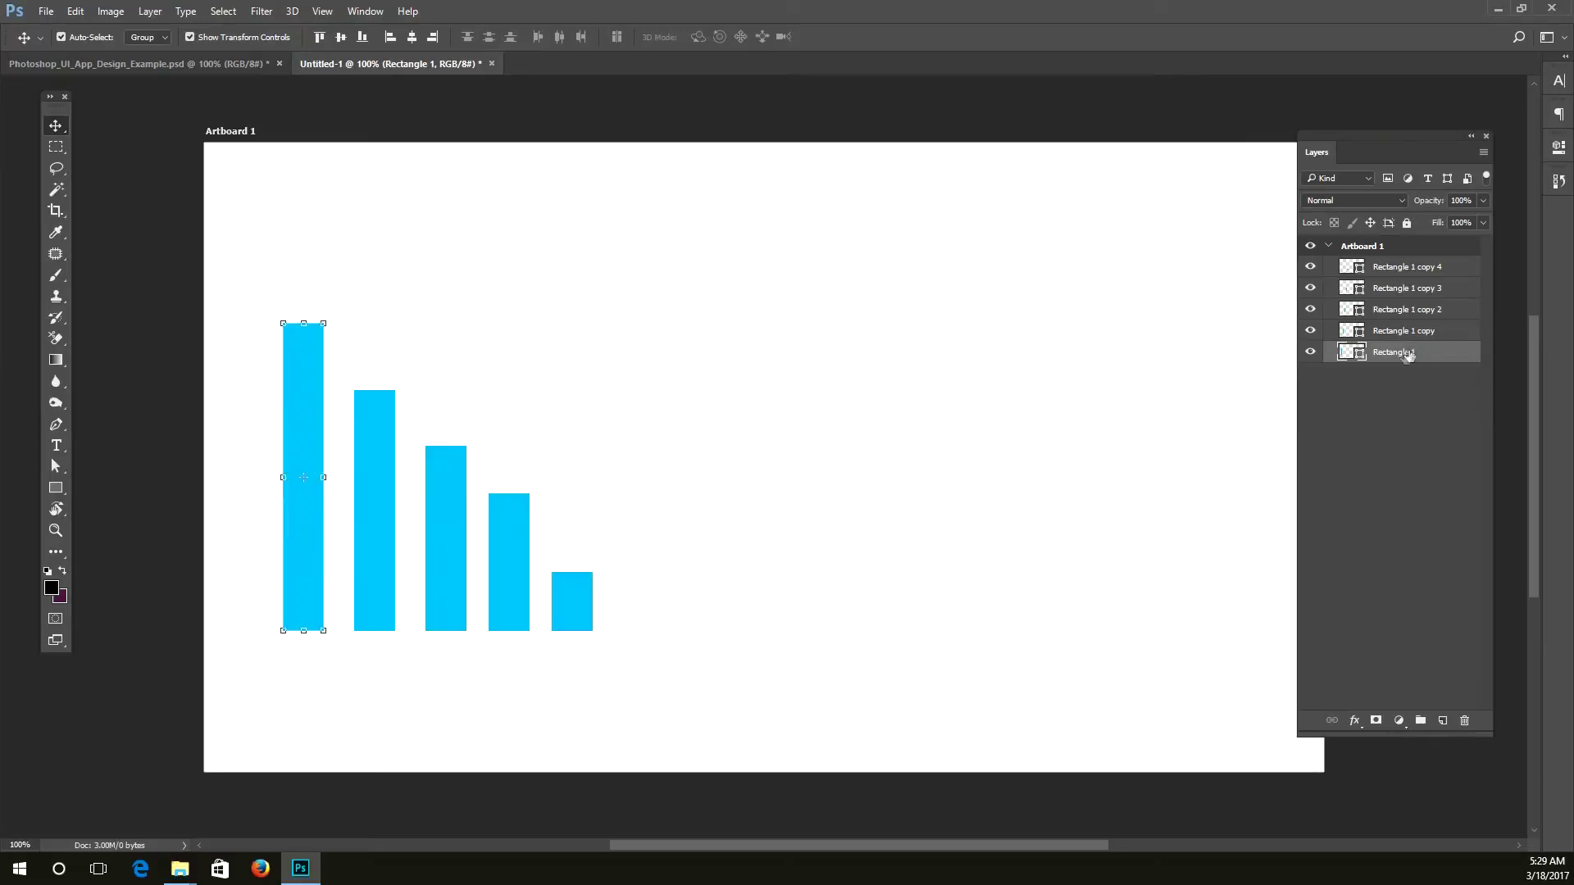
pyautogui.click(1311, 353)
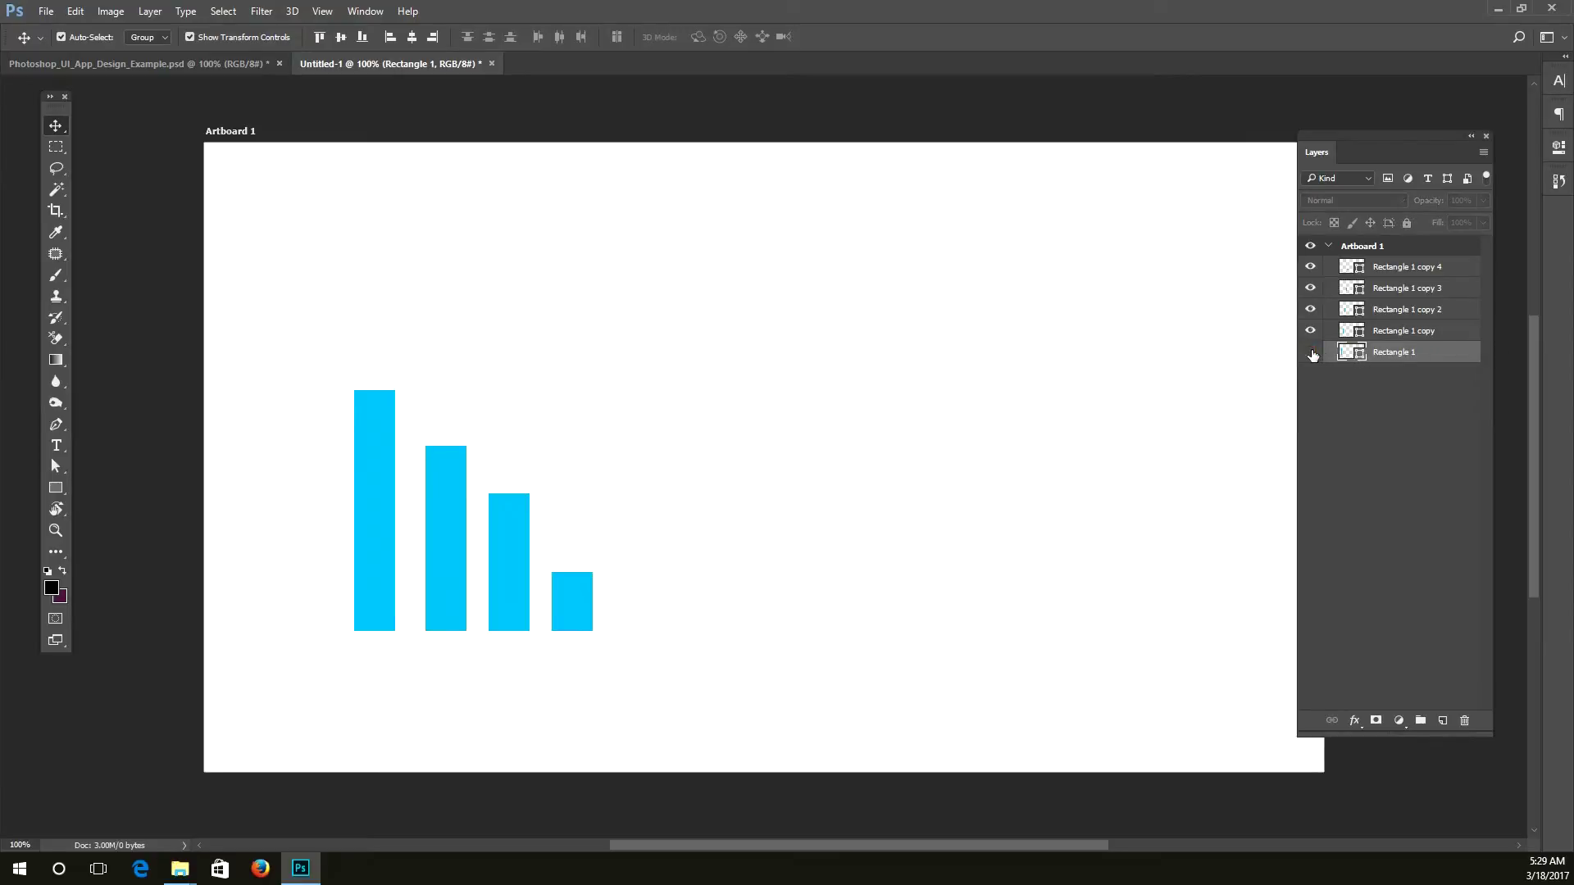
pyautogui.click(1311, 353)
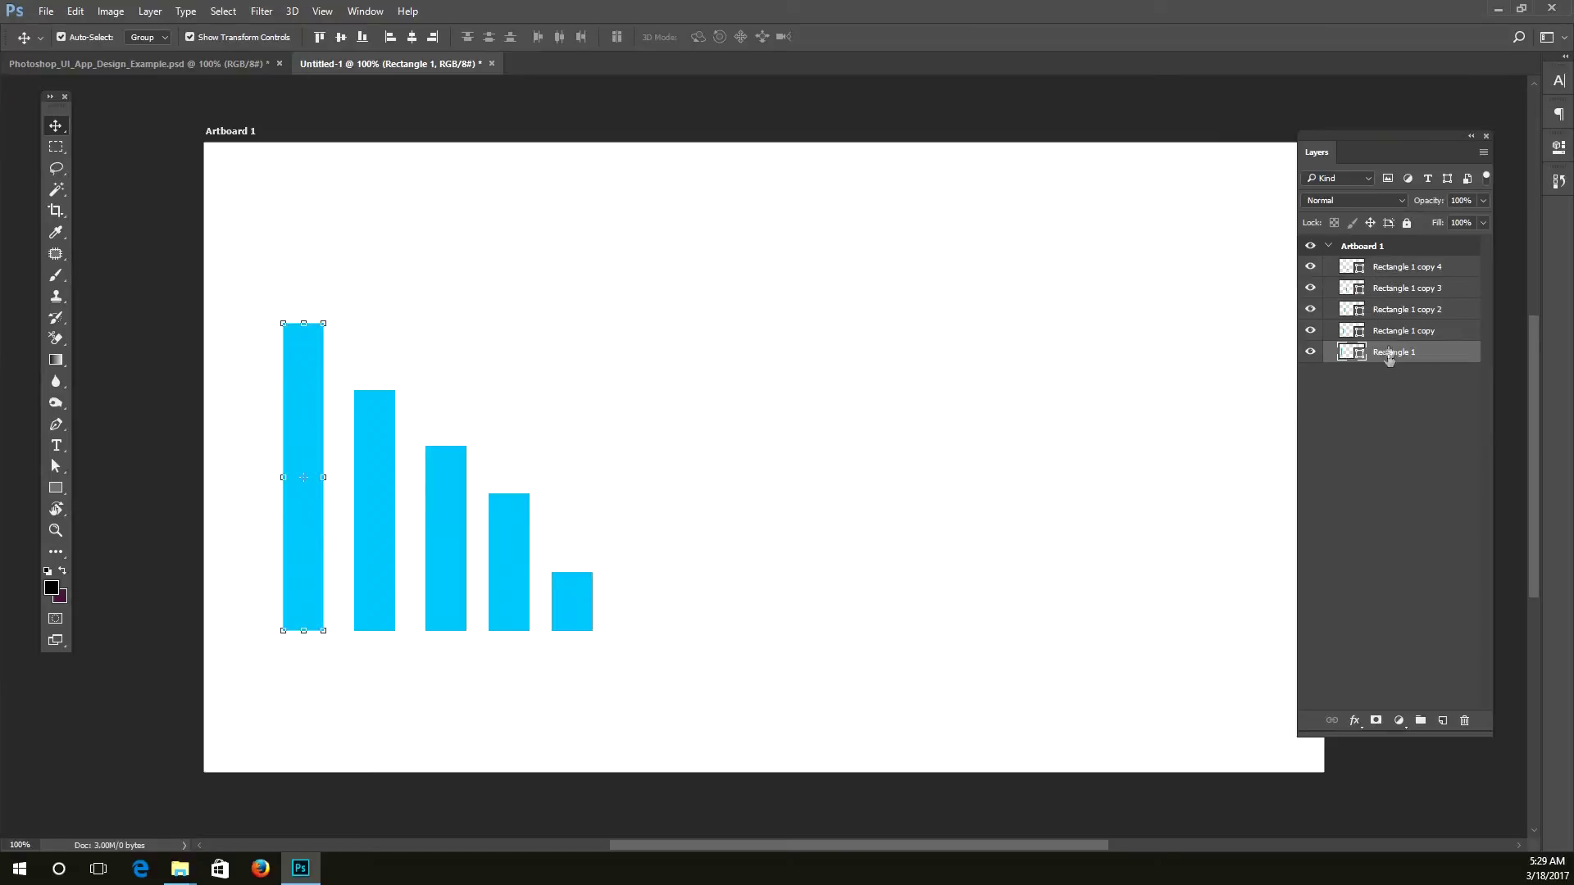
# Step: Select the fourth and fifth bars, then the whole Artboard 1, and view the Auto-Select choices
pyautogui.click(511, 576)
pyautogui.click(565, 601)
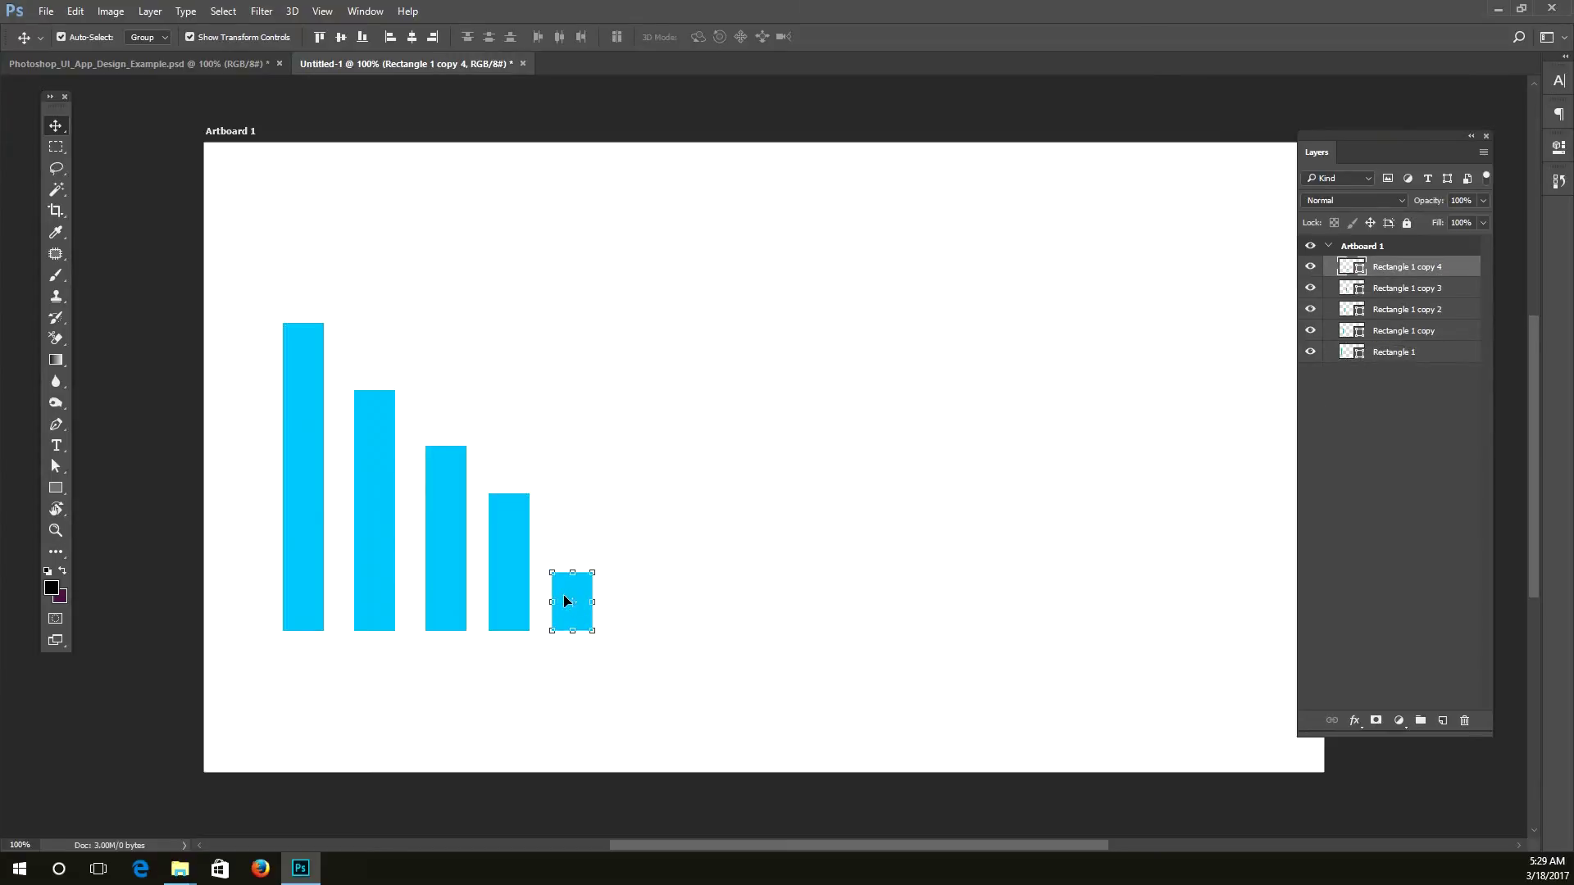
pyautogui.click(597, 469)
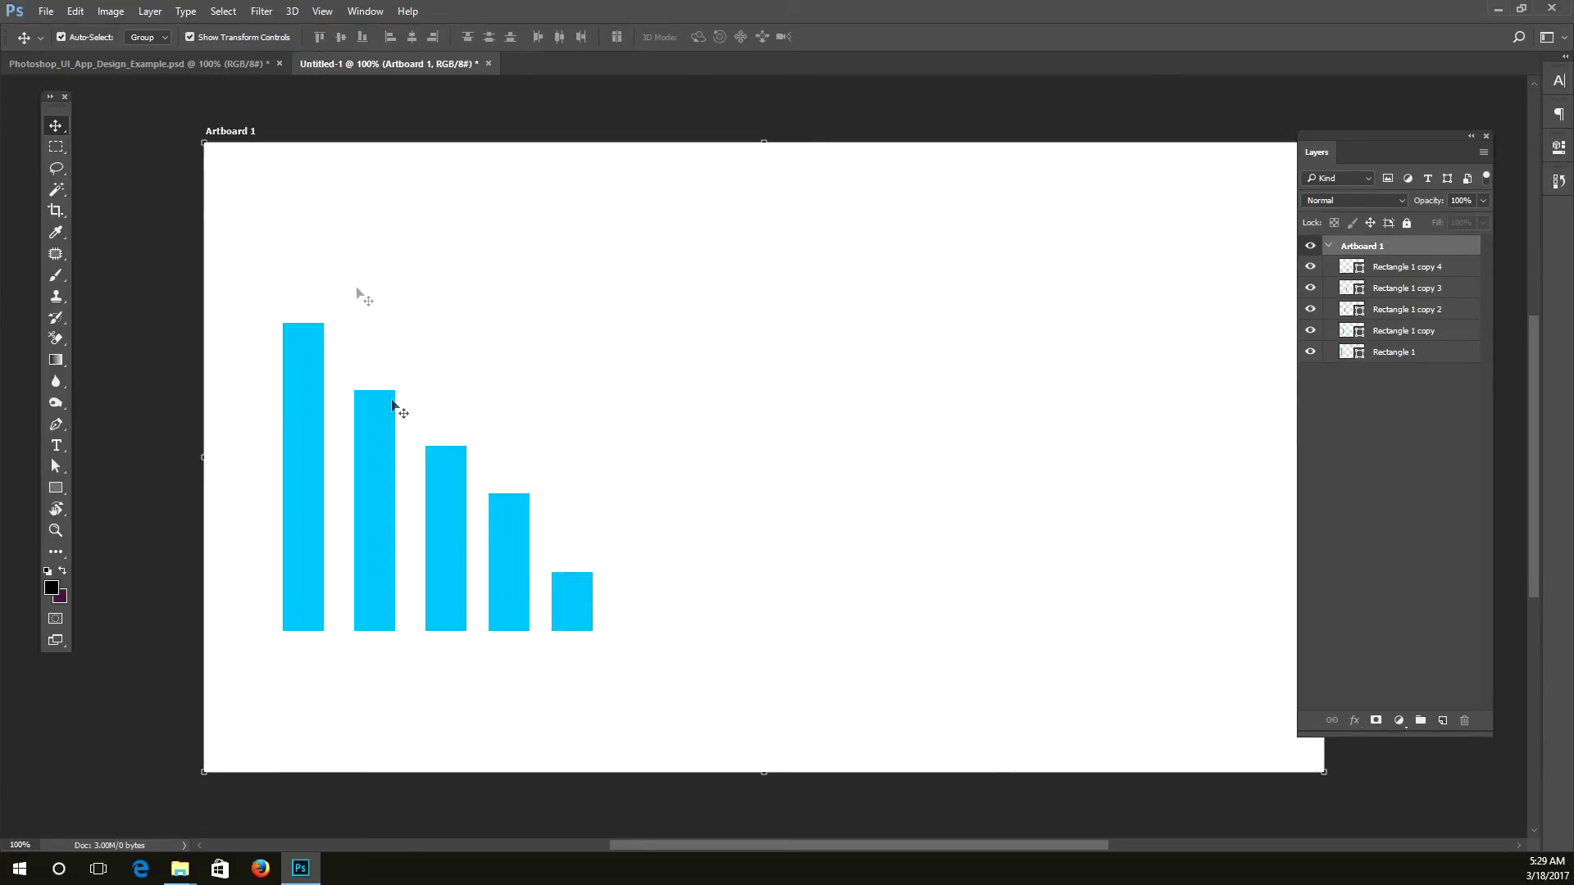
pyautogui.click(704, 674)
pyautogui.click(164, 38)
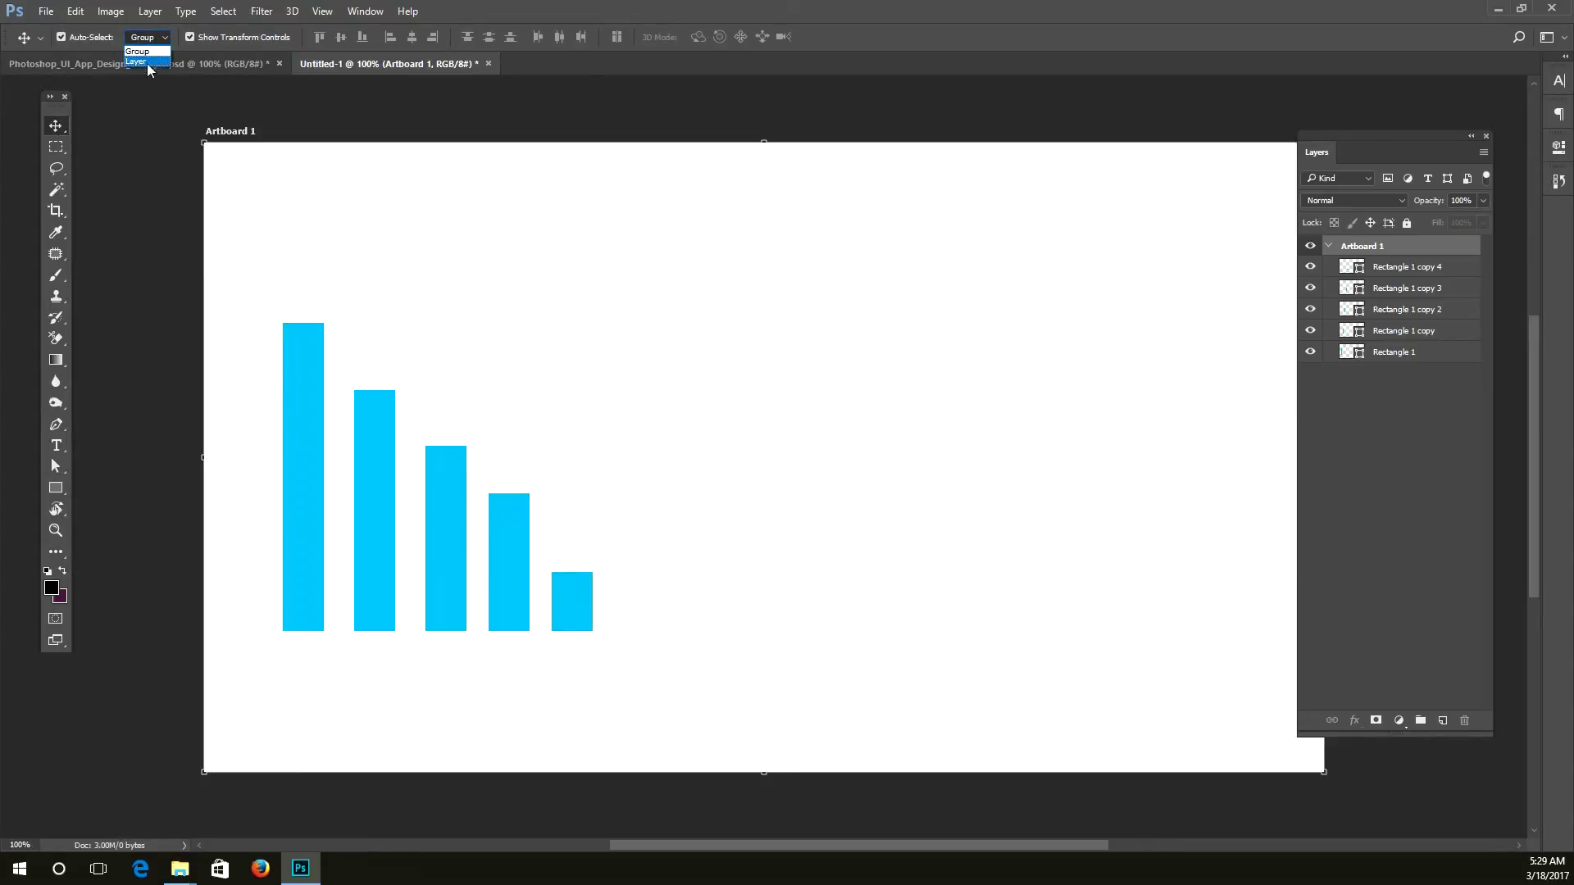
# Step: Set Auto-Select to Layer and marquee-select all five bars
pyautogui.click(148, 63)
pyautogui.moveTo(691, 674); pyautogui.dragTo(264, 317)
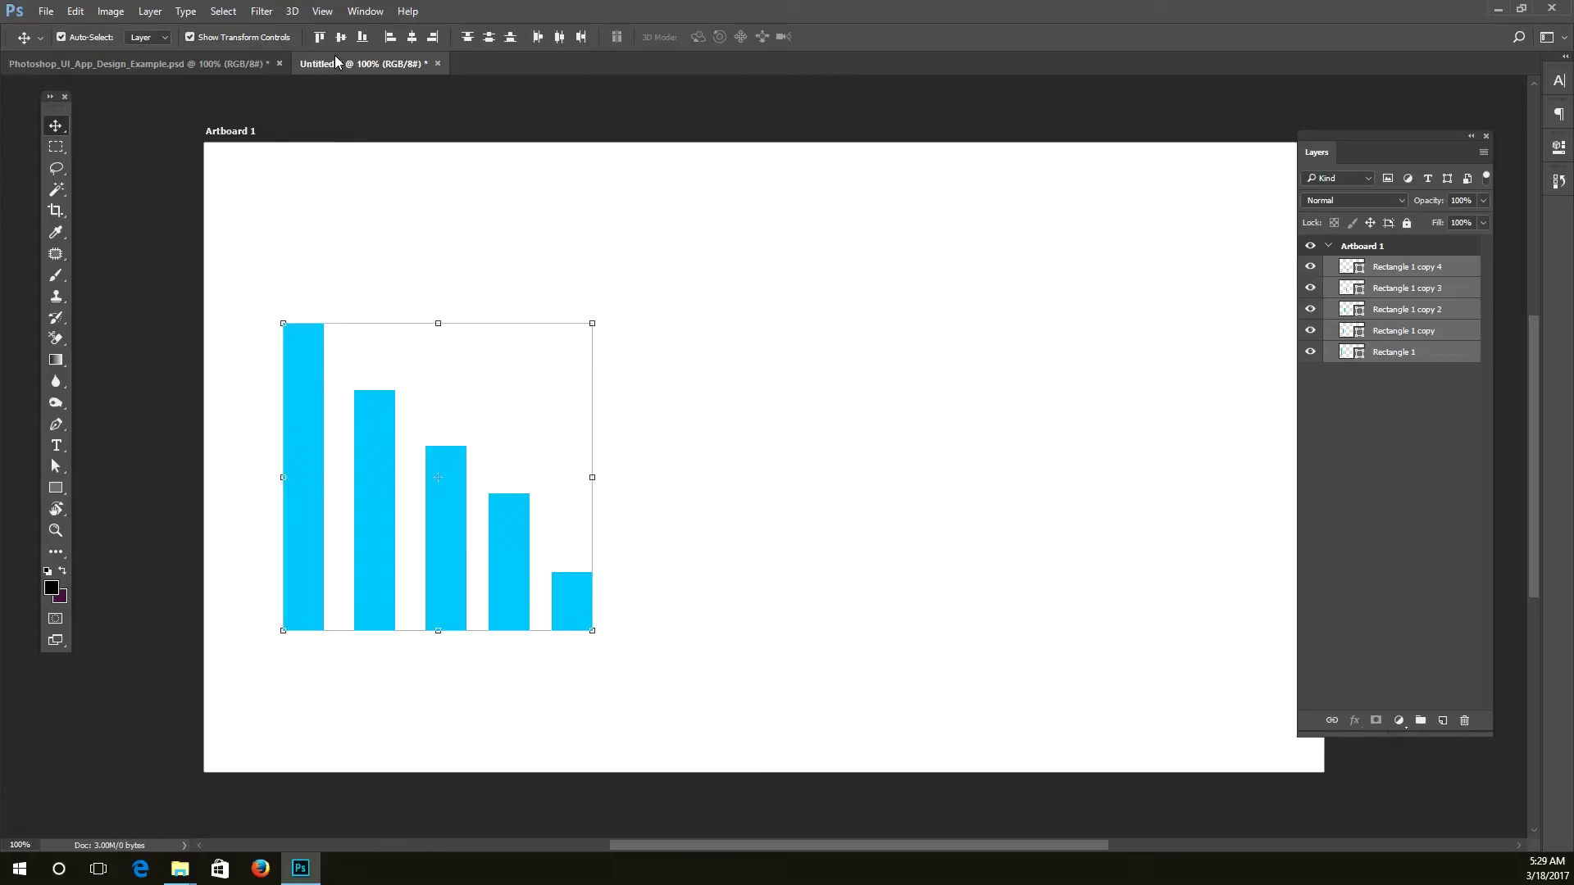
pyautogui.moveTo(696, 665); pyautogui.dragTo(222, 286)
# Step: Try top, vertical-centre, bottom and left alignment, undoing left to keep the bars bottom-aligned
pyautogui.click(320, 38)
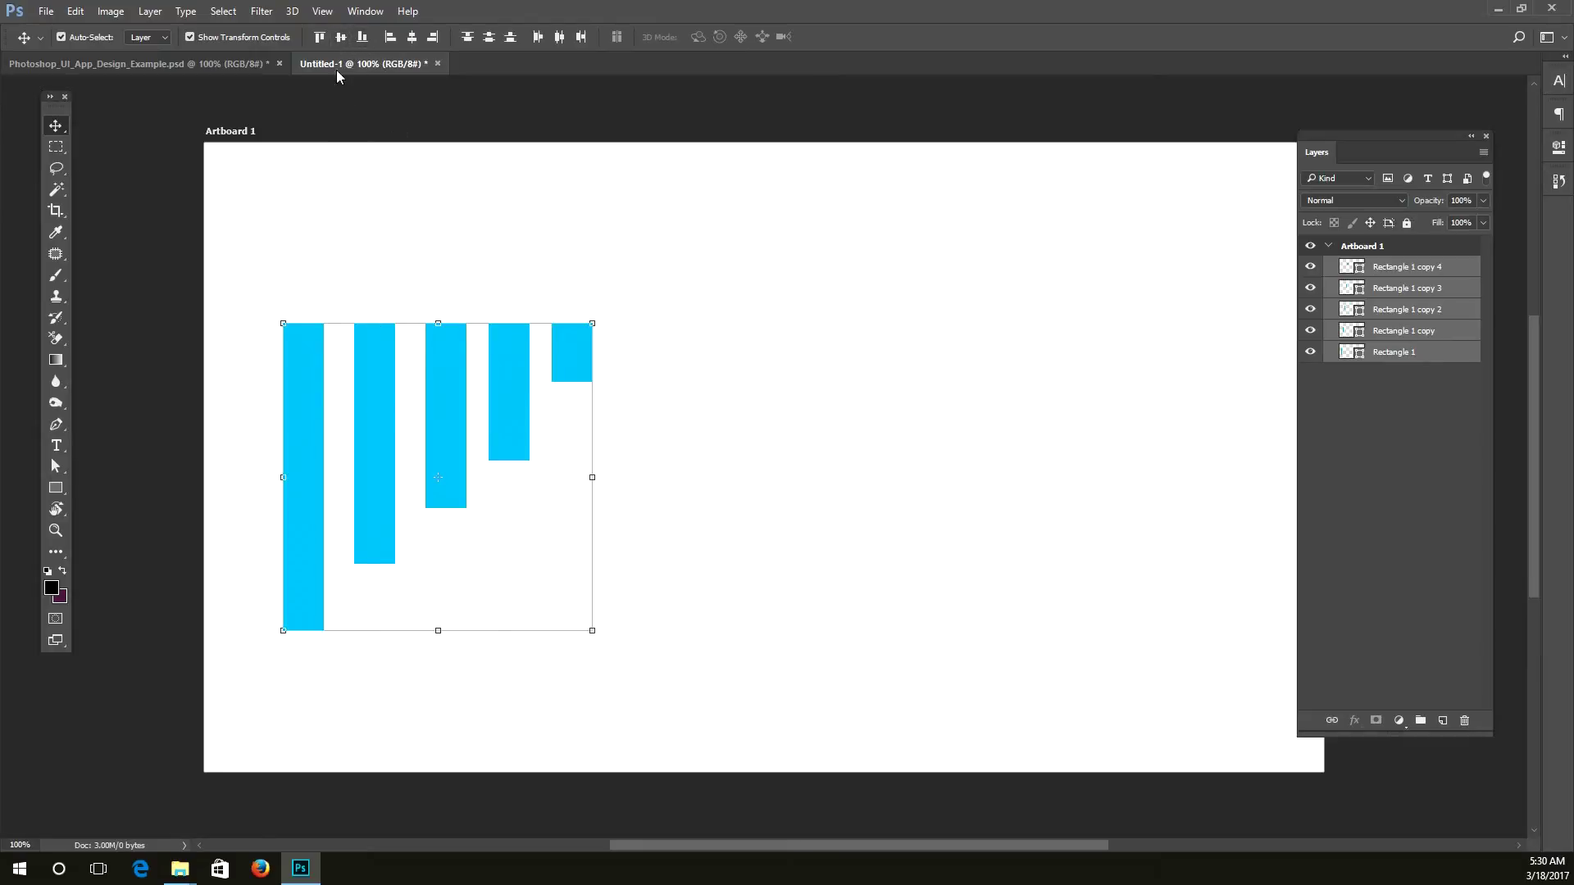
pyautogui.click(340, 38)
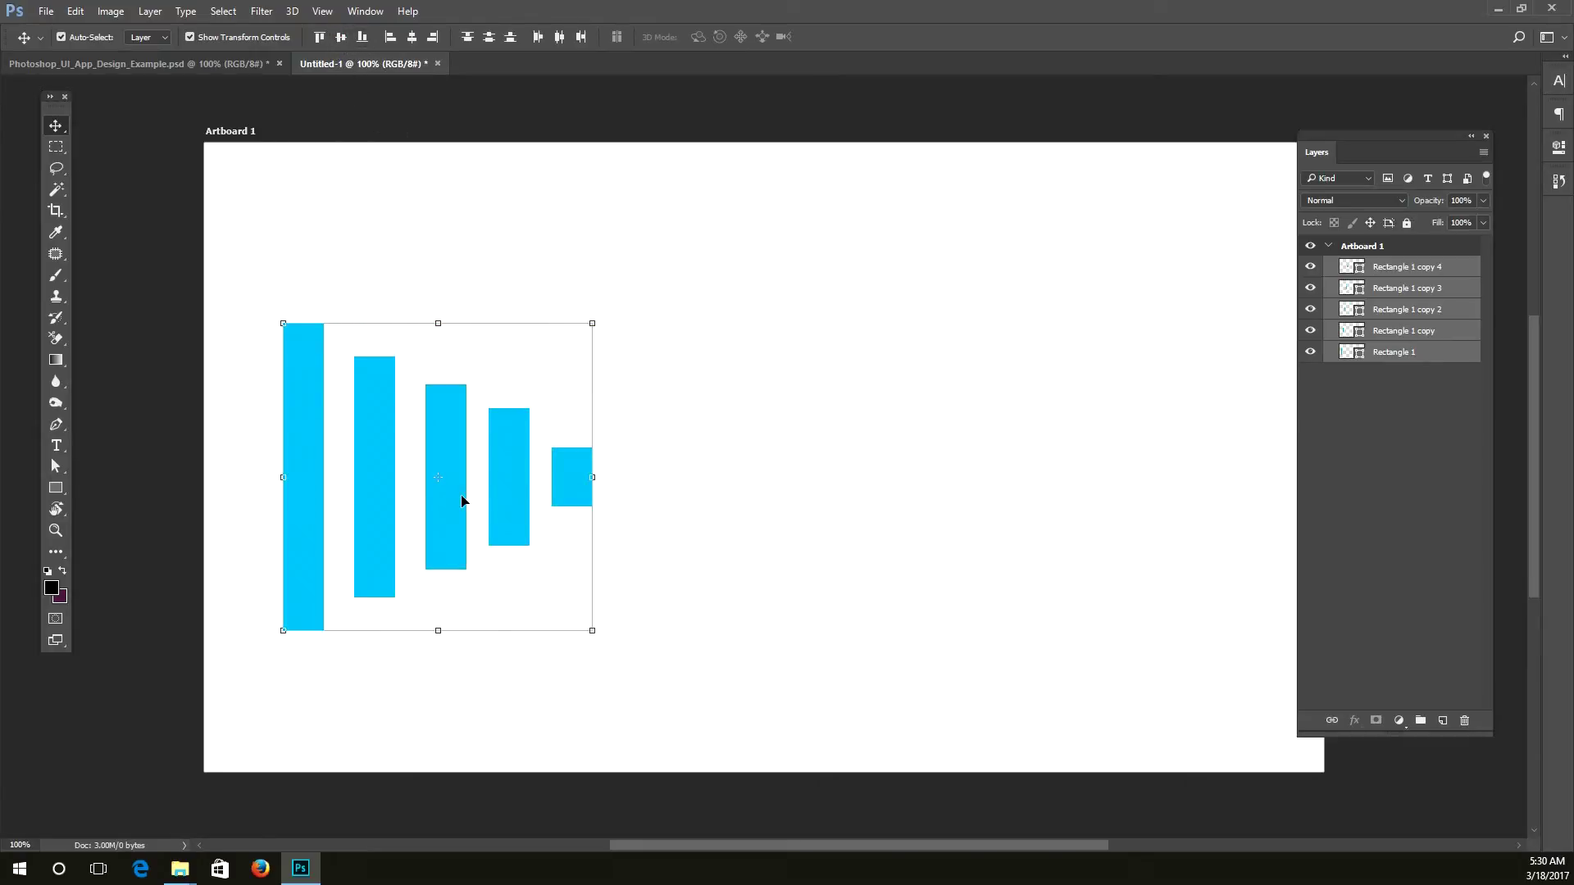
pyautogui.click(362, 38)
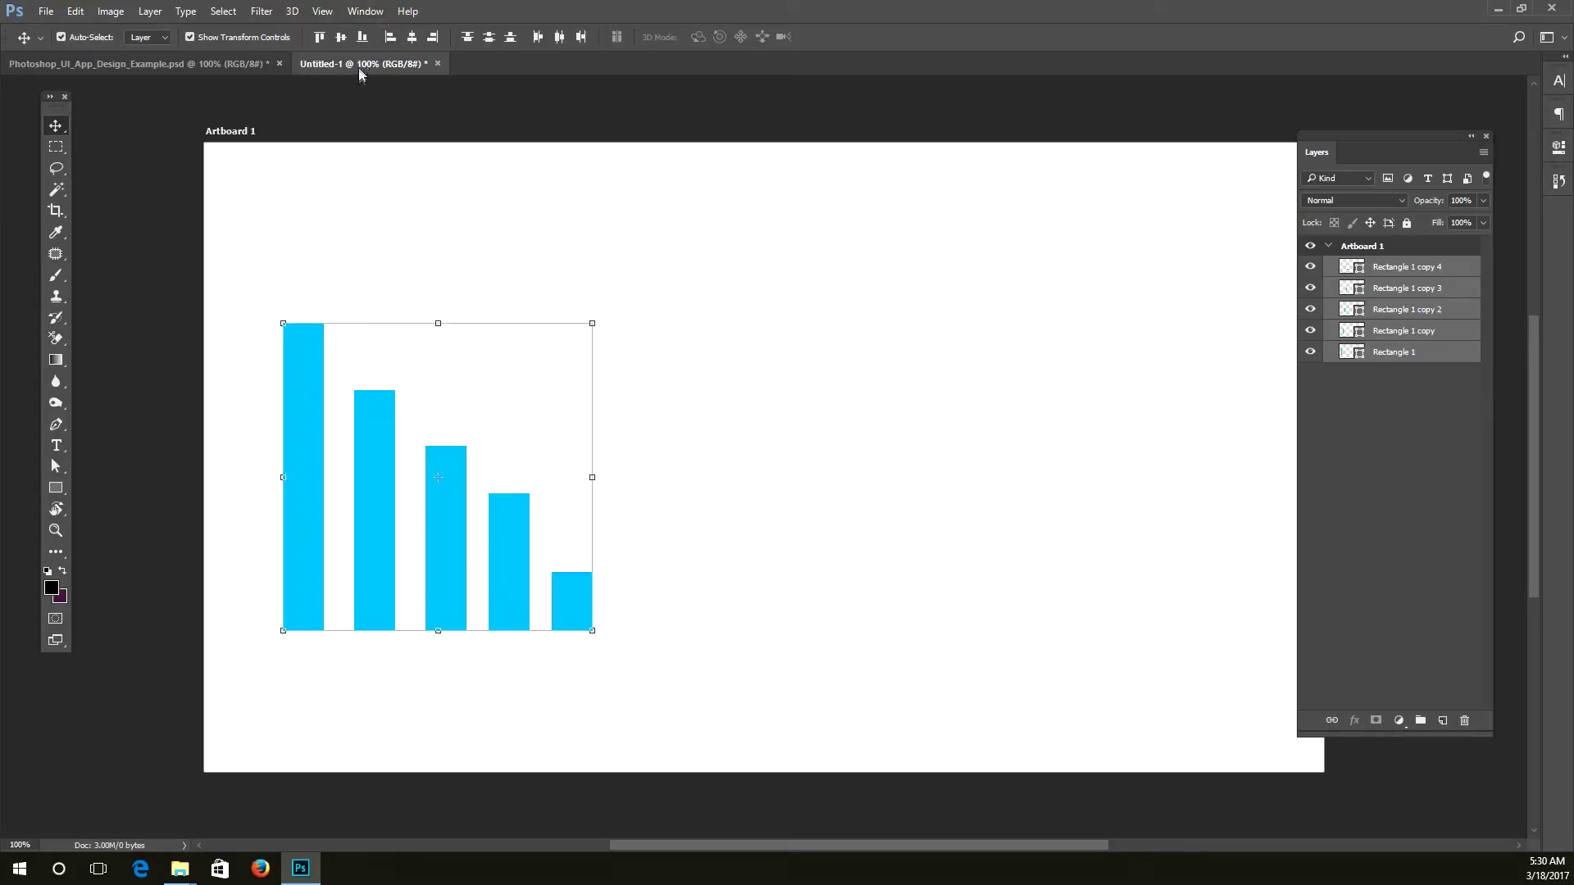
pyautogui.click(391, 38)
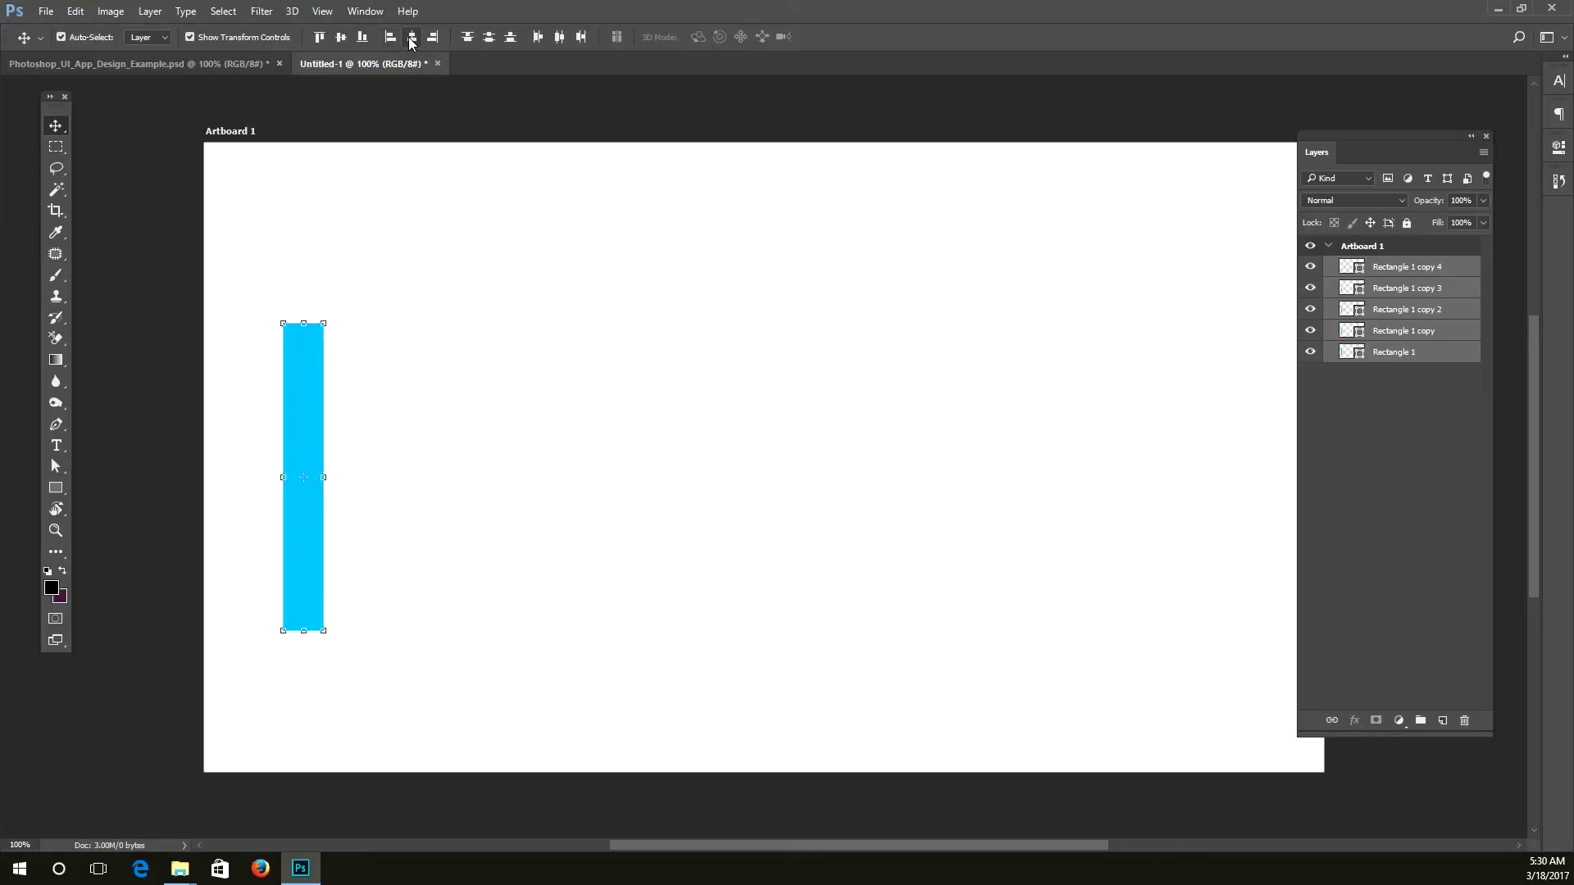
pyautogui.hotkey('ctrl', 'z')
pyautogui.moveTo(672, 649); pyautogui.dragTo(274, 317)
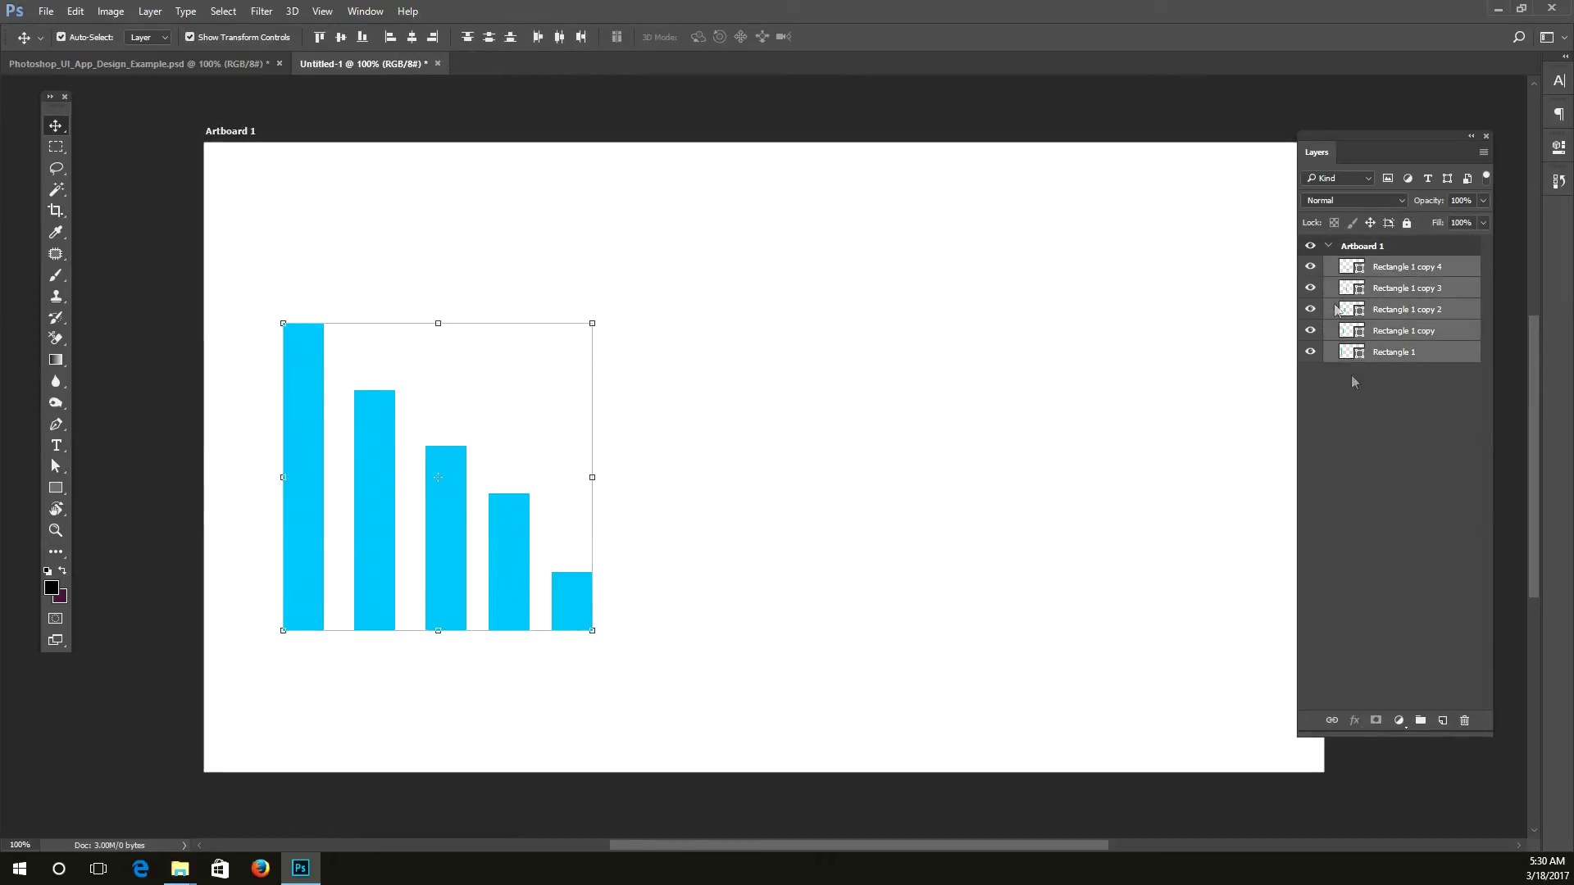
# Step: Group the five bar layers, rename the group 01, and expand it
pyautogui.click(1420, 721)
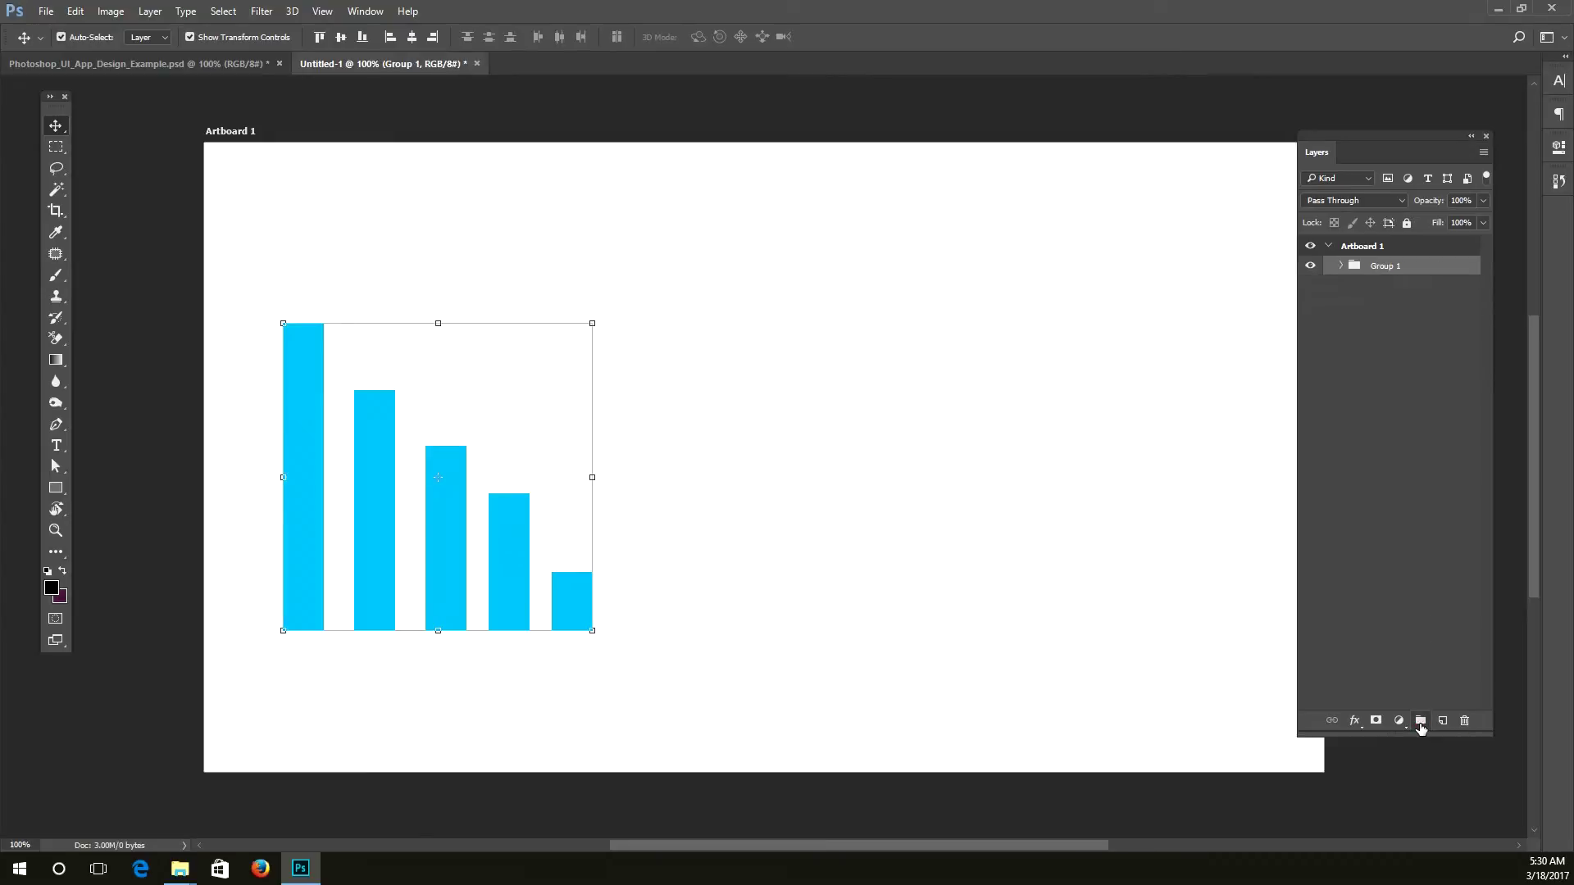
pyautogui.doubleClick(1379, 267)
pyautogui.press('Return')
pyautogui.click(692, 323)
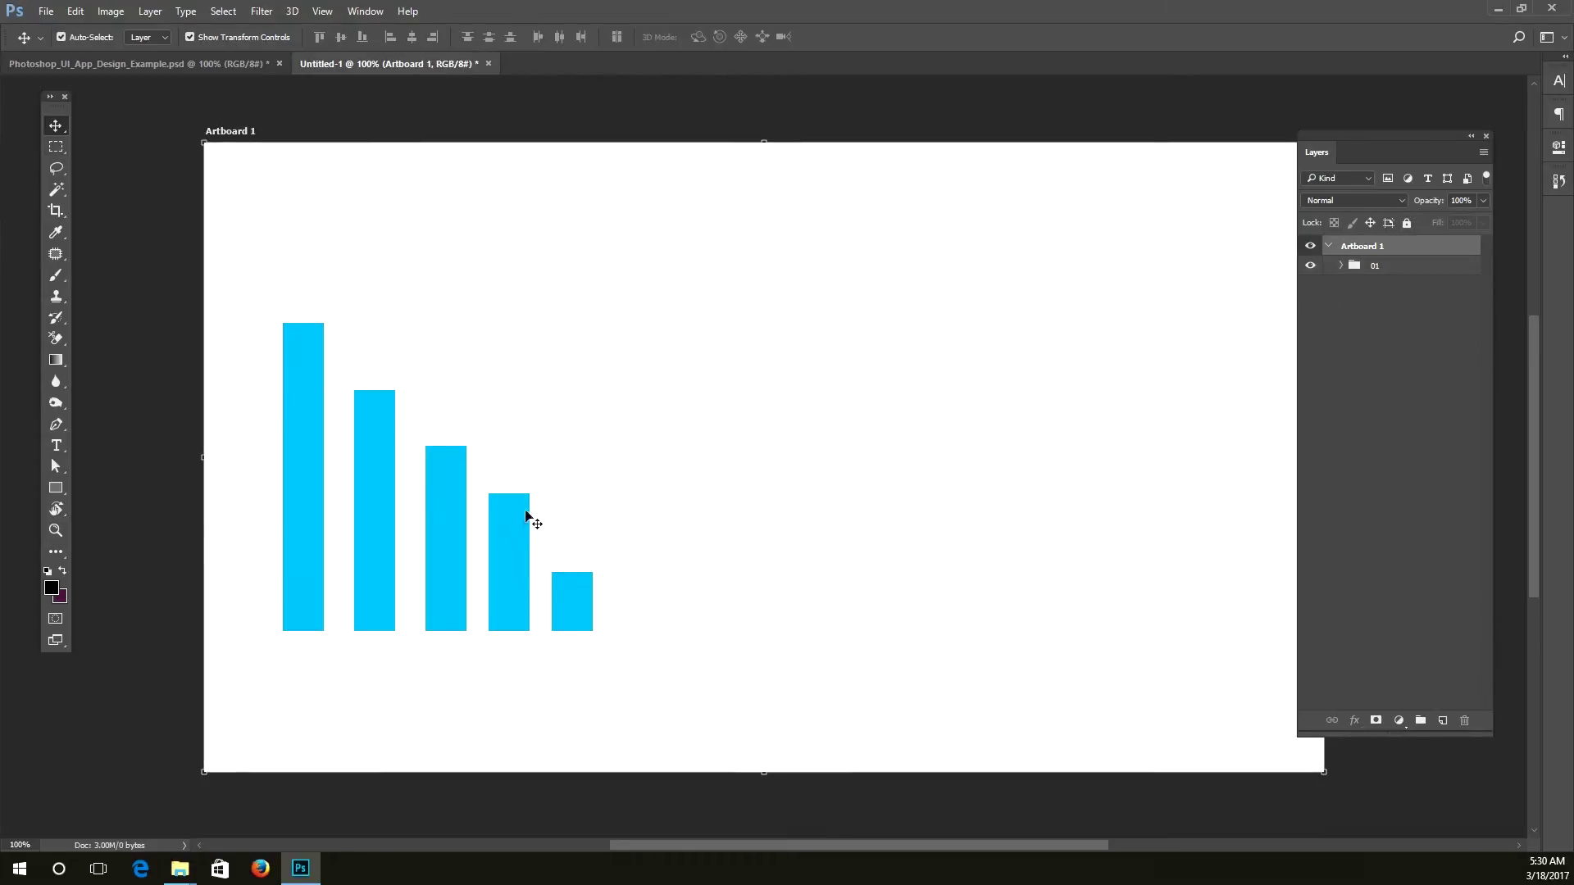
# Step: Select the fourth, third, second and fifth bars individually inside group 01
pyautogui.click(514, 547)
pyautogui.click(453, 528)
pyautogui.click(377, 510)
pyautogui.click(511, 541)
pyautogui.click(571, 601)
# Step: Set Auto-Select to Group and move the 01 chart about 35 px right
pyautogui.click(168, 36)
pyautogui.click(156, 49)
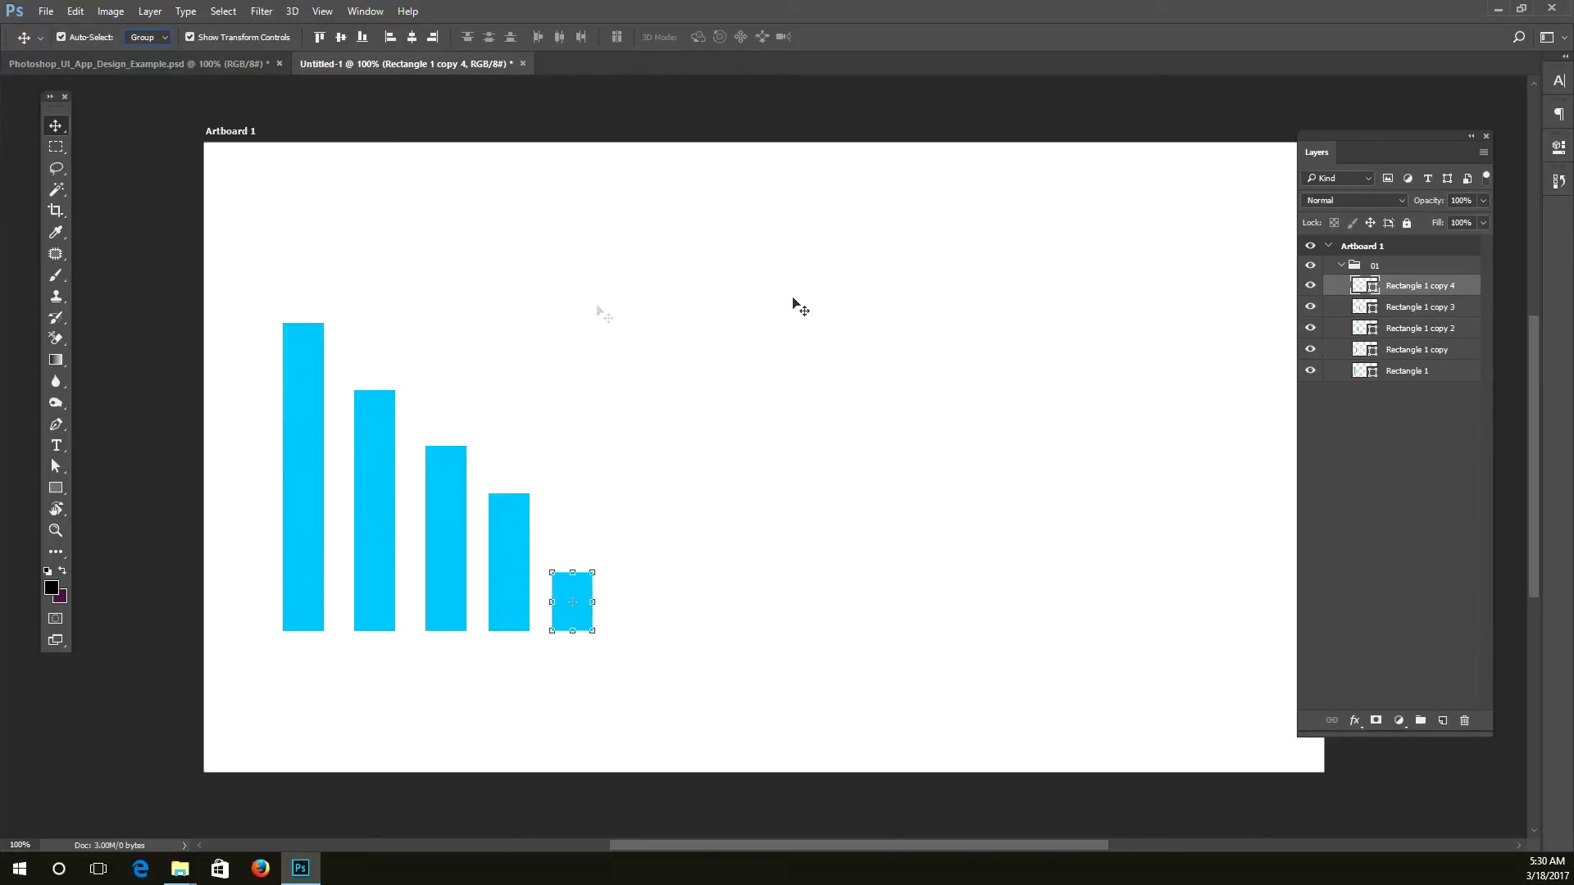
pyautogui.click(313, 406)
pyautogui.moveTo(310, 406)
pyautogui.mouseDown()
pyautogui.moveTo(452, 304)
pyautogui.moveTo(579, 282)
pyautogui.moveTo(339, 405)
pyautogui.mouseUp()
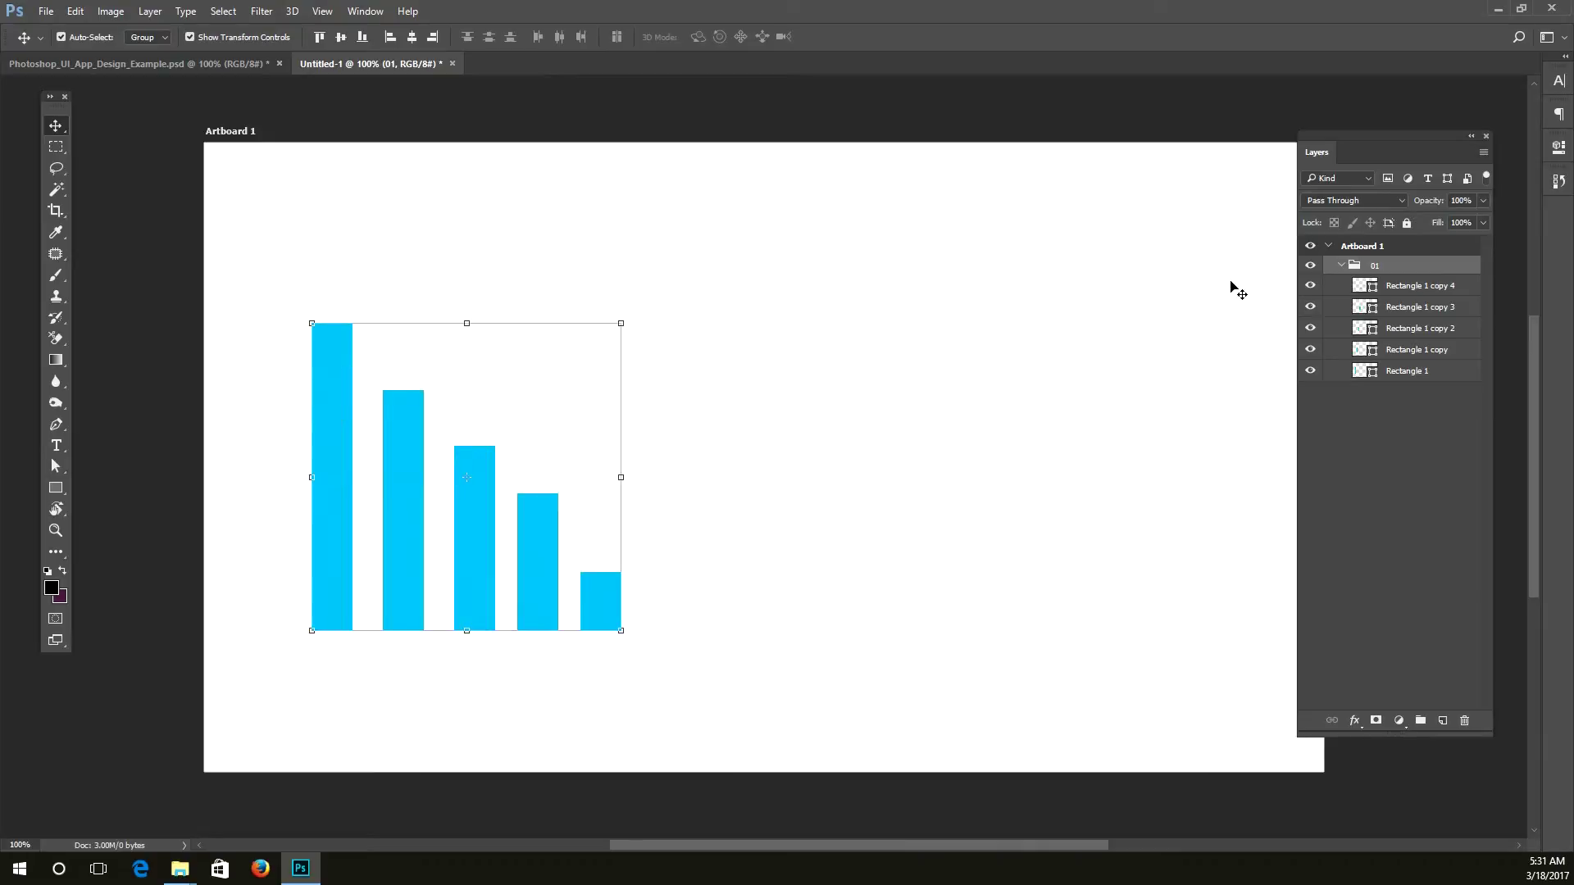
# Step: Collapse and re-expand group 01, then Alt-drag a copy of the chart to the right
pyautogui.click(1342, 266)
pyautogui.click(1341, 265)
pyautogui.moveTo(599, 630); pyautogui.dragTo(1010, 623)
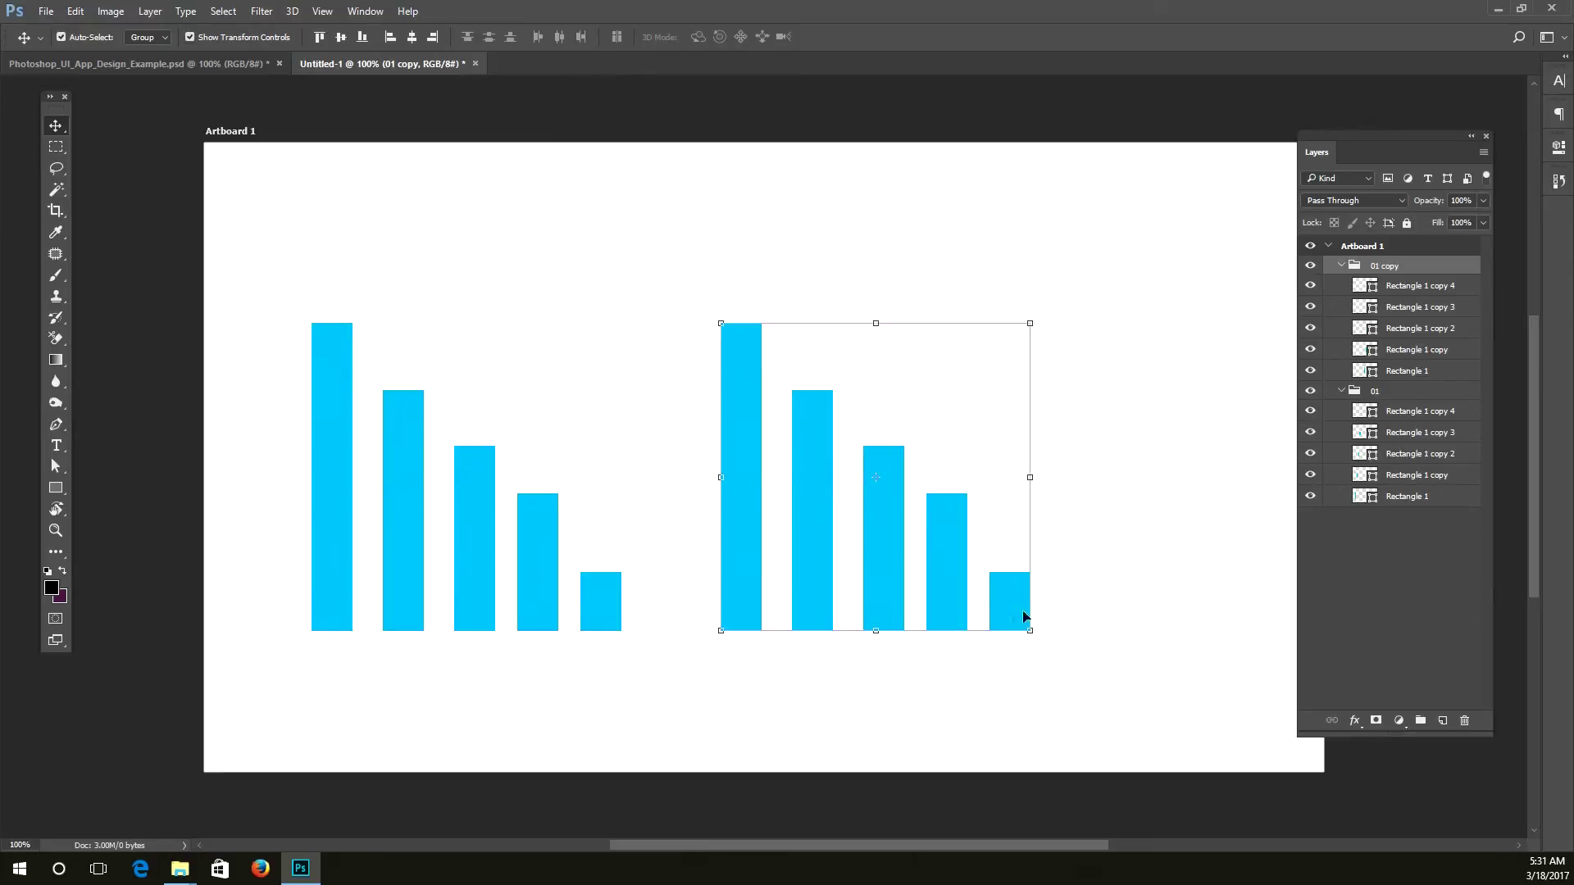
# Step: Collapse both chart groups and rename '01 copy' to 02
pyautogui.click(1341, 266)
pyautogui.click(1341, 285)
pyautogui.doubleClick(1384, 267)
pyautogui.write('02')
pyautogui.press('Return')
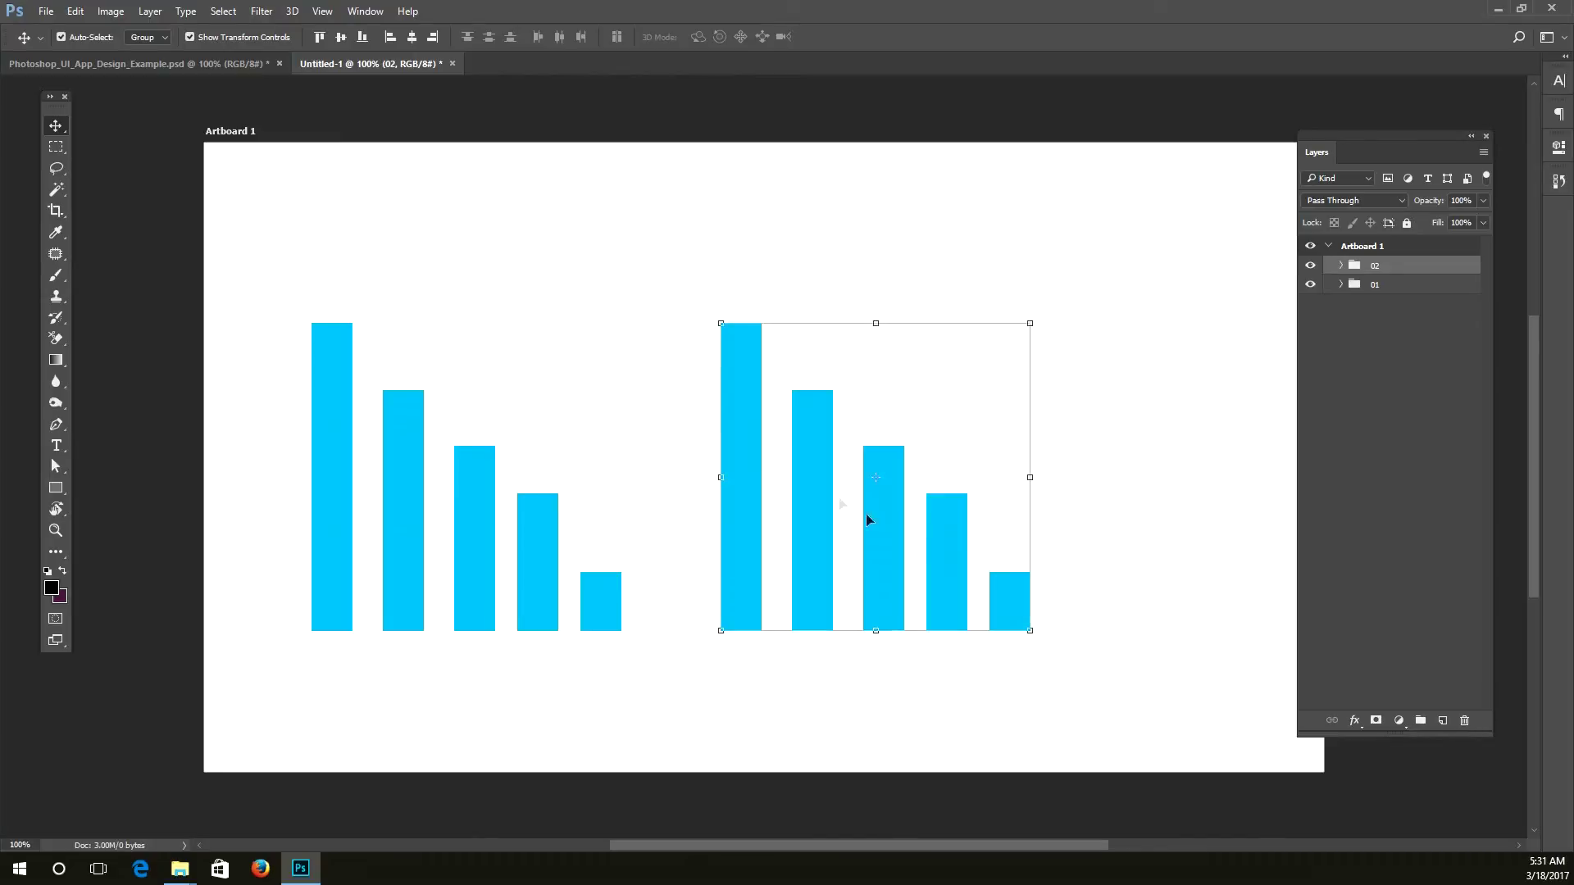
# Step: Free-transform group 02, rotating it about 90° clockwise and moving it to the upper right
pyautogui.click(1342, 265)
pyautogui.click(1341, 266)
pyautogui.click(1046, 308)
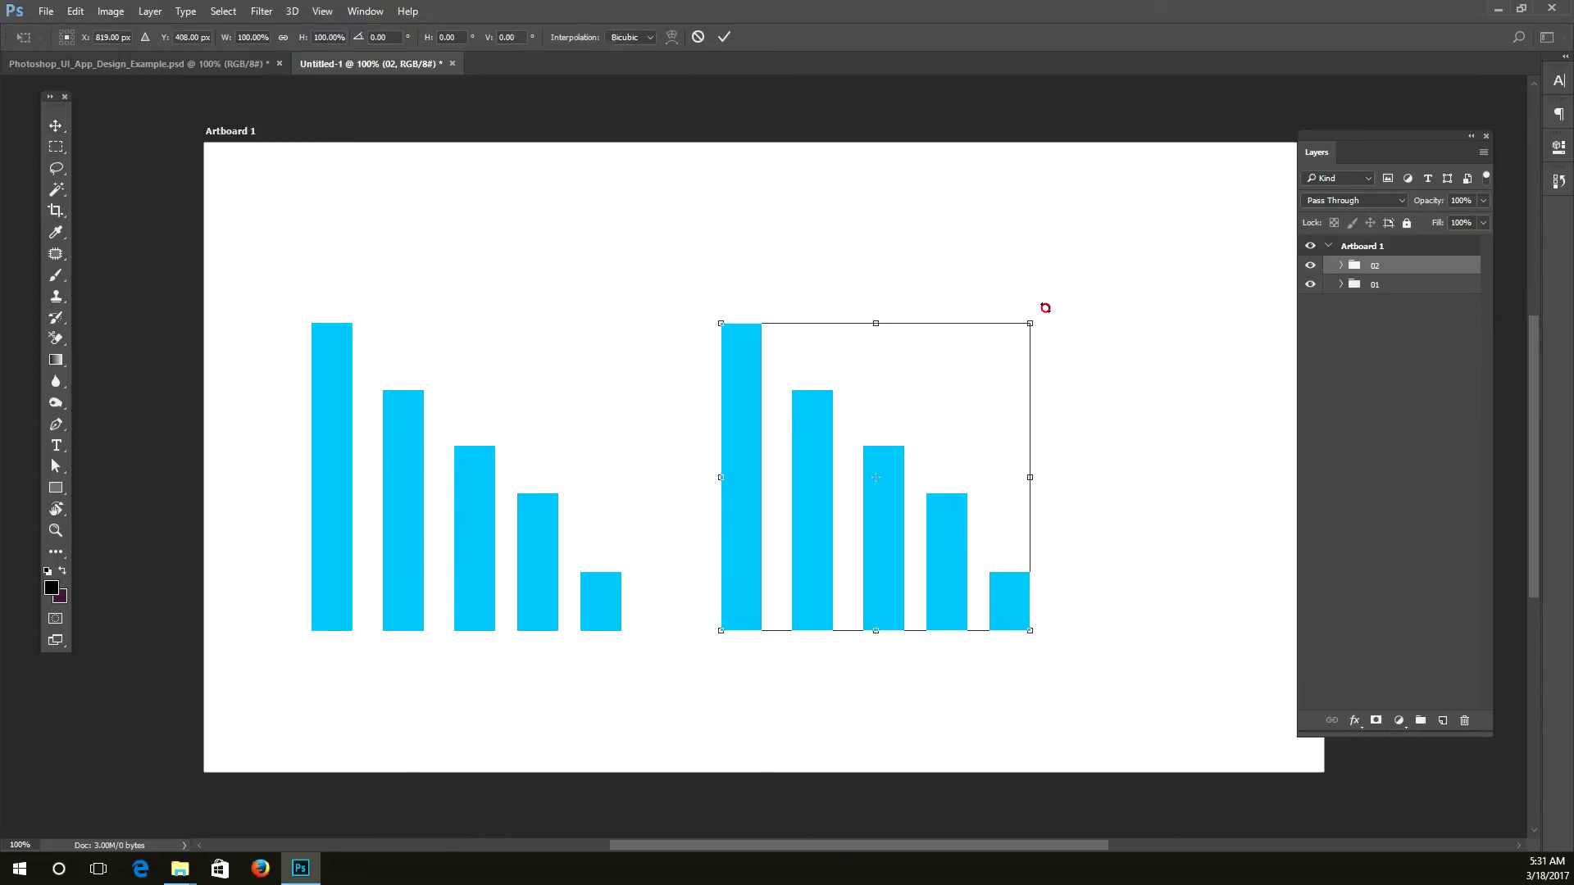
pyautogui.moveTo(1045, 308); pyautogui.dragTo(1036, 638)
pyautogui.moveTo(911, 353); pyautogui.dragTo(1059, 271)
pyautogui.press('Return')
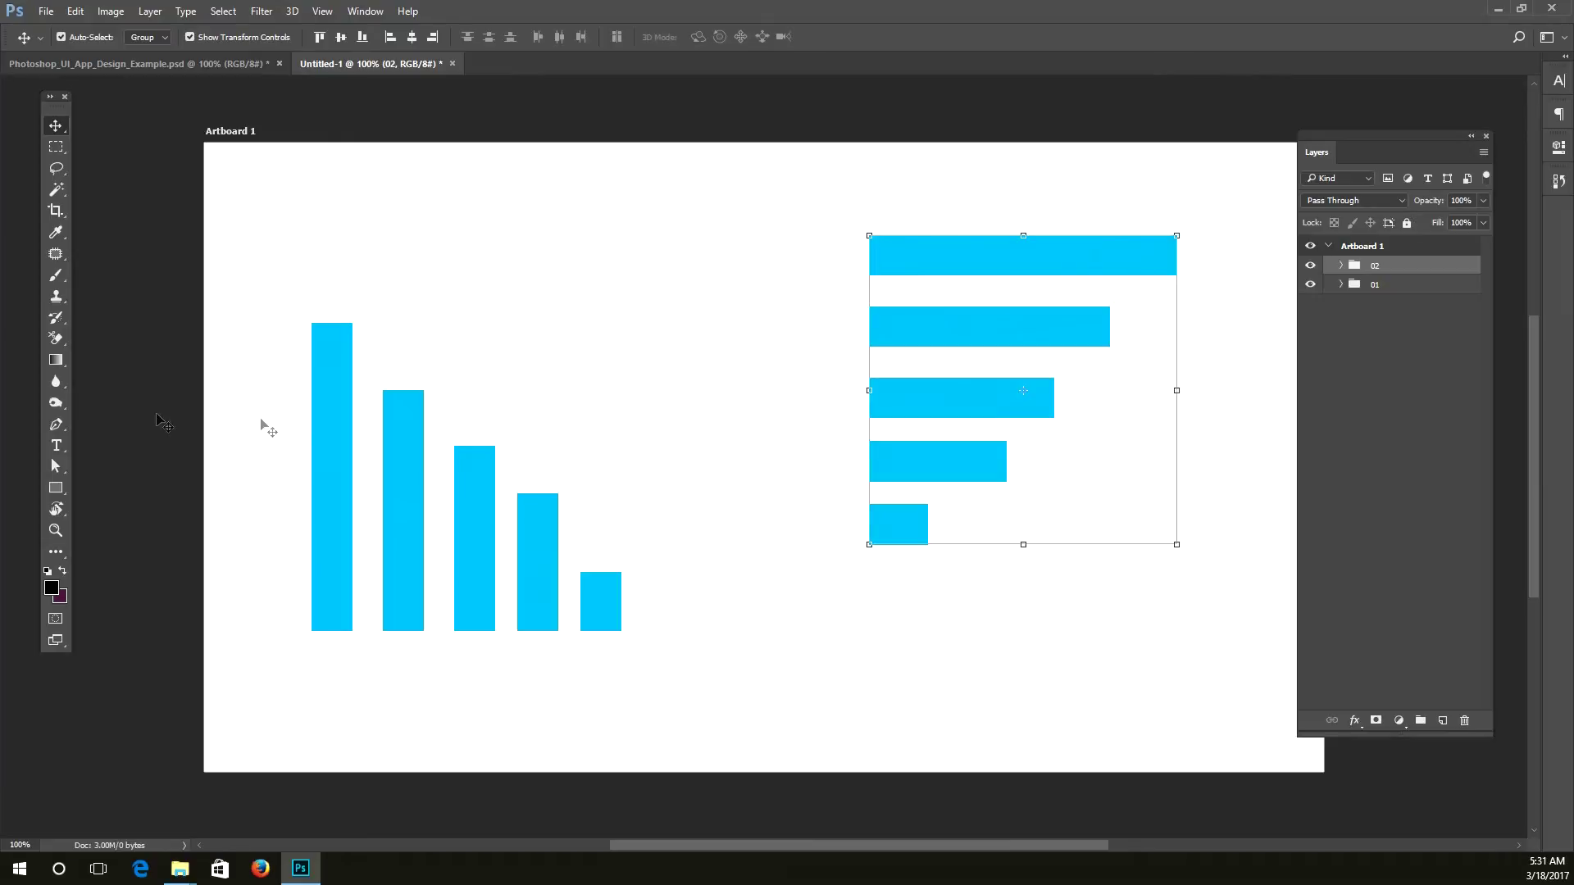
pyautogui.click(143, 385)
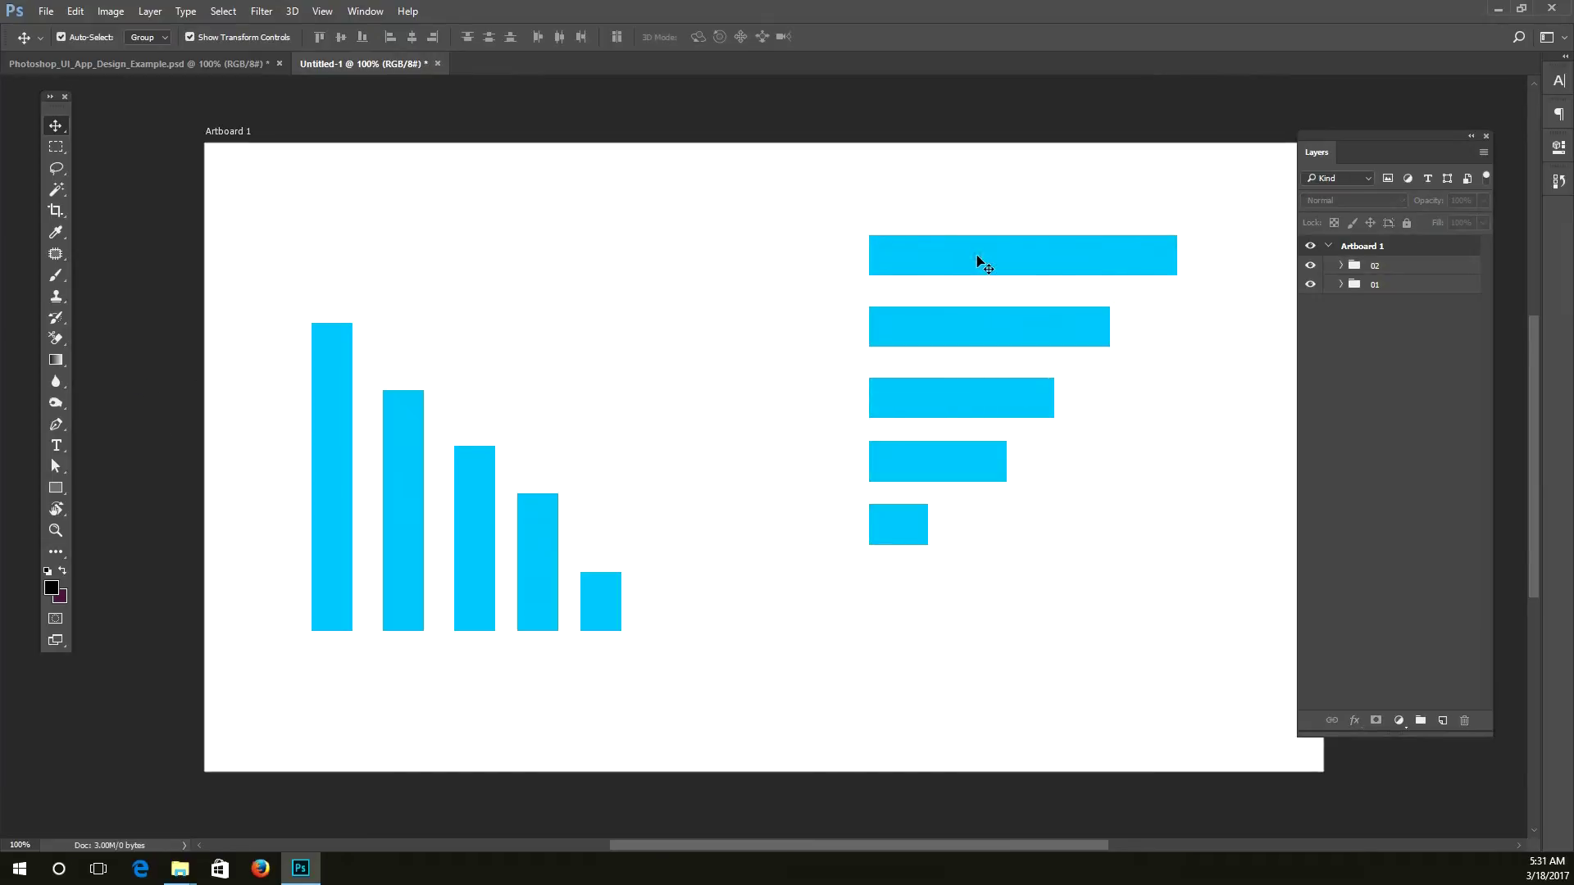
# Step: Nudge the 02 chart right and back, then switch Auto-Select to Layer
pyautogui.click(975, 325)
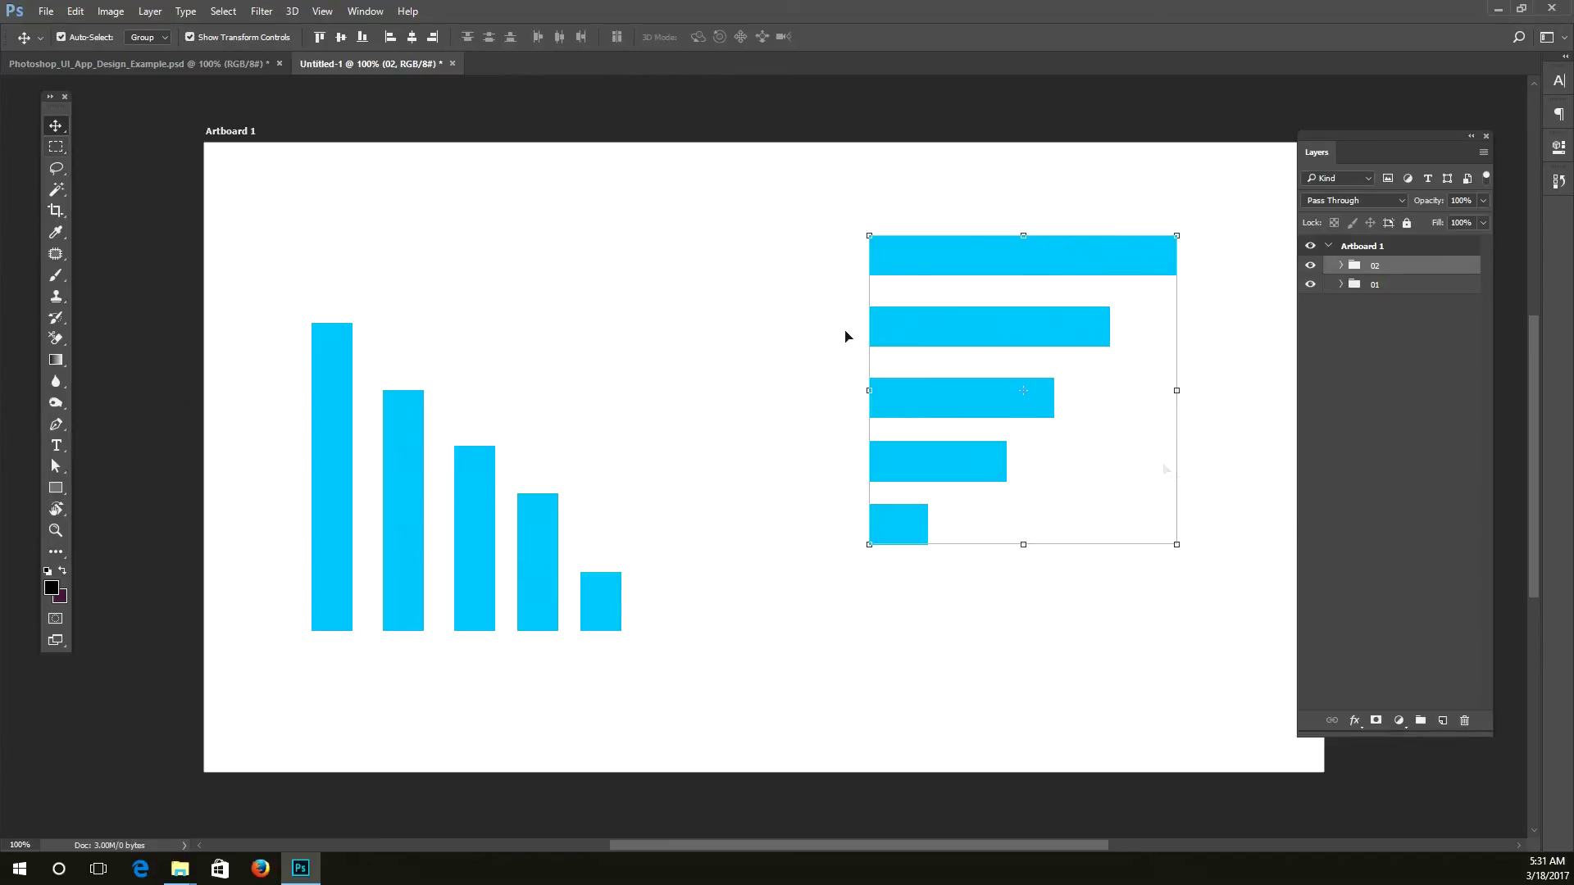
pyautogui.click(1340, 267)
pyautogui.click(1125, 671)
pyautogui.moveTo(886, 526); pyautogui.dragTo(945, 505)
pyautogui.click(974, 513)
pyautogui.click(141, 38)
pyautogui.click(152, 61)
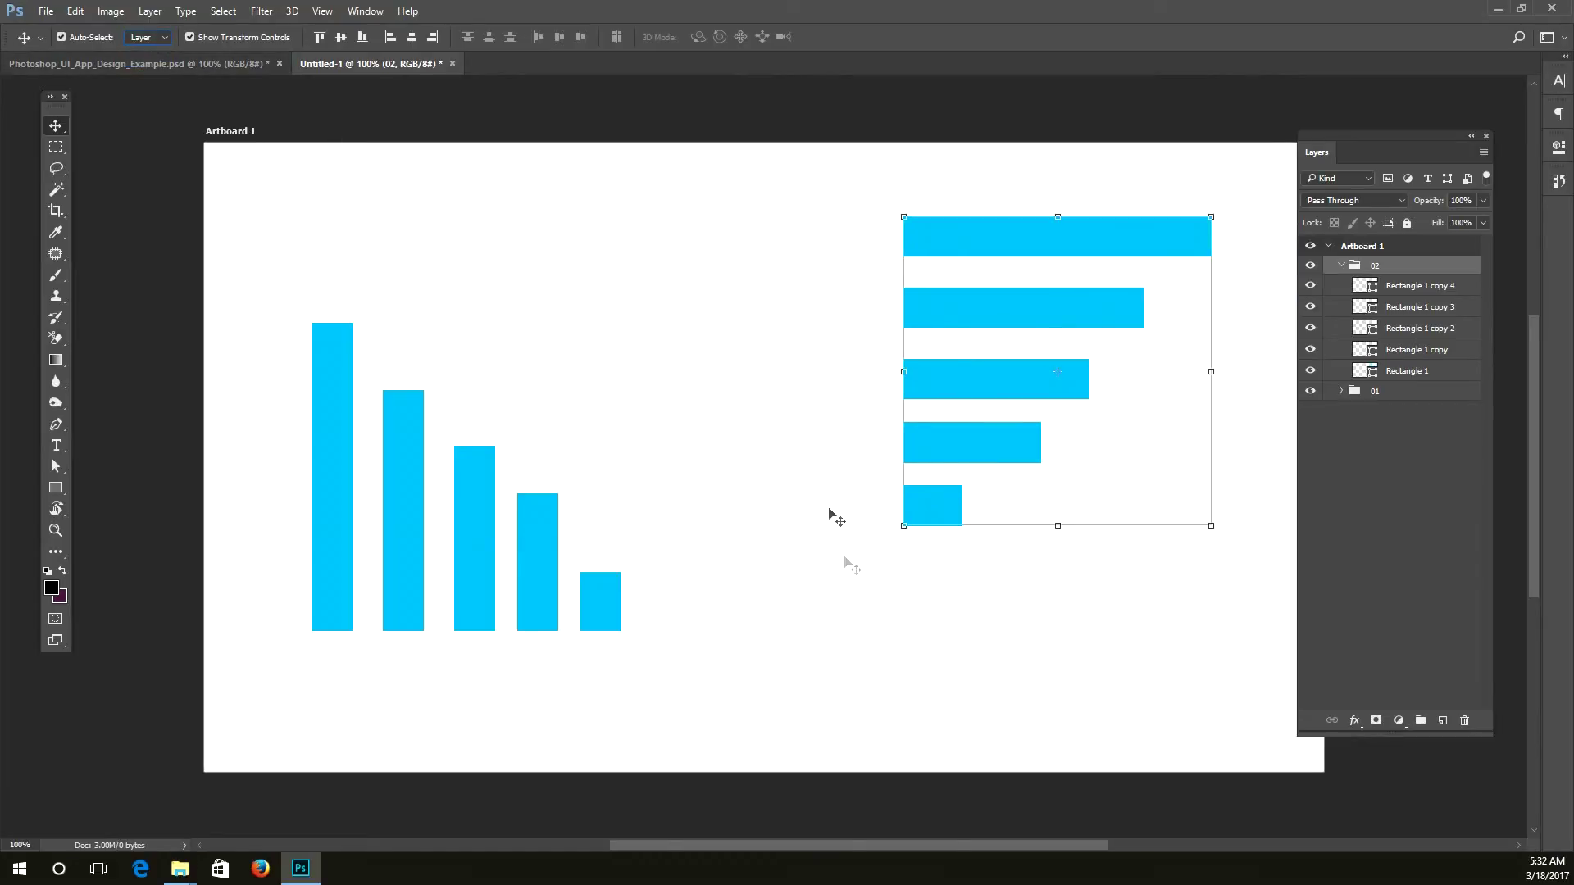
pyautogui.click(921, 549)
# Step: Move the bottom bar right and the fourth bar about 100 px right
pyautogui.click(932, 515)
pyautogui.hotkey('ctrl', 't')
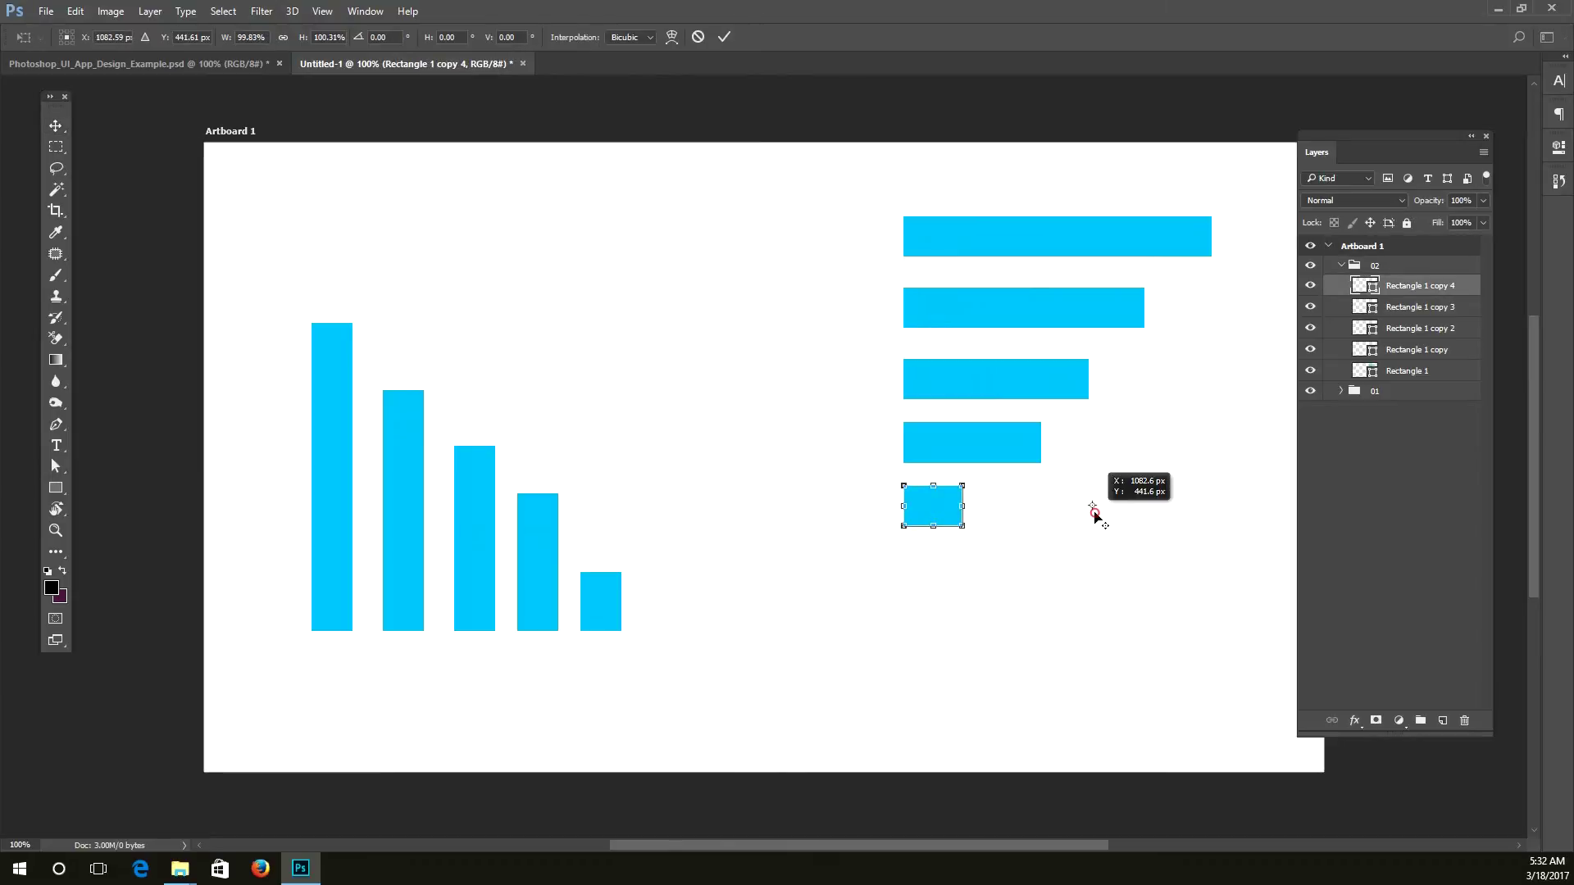
pyautogui.moveTo(933, 512); pyautogui.dragTo(1078, 520)
pyautogui.press('Return')
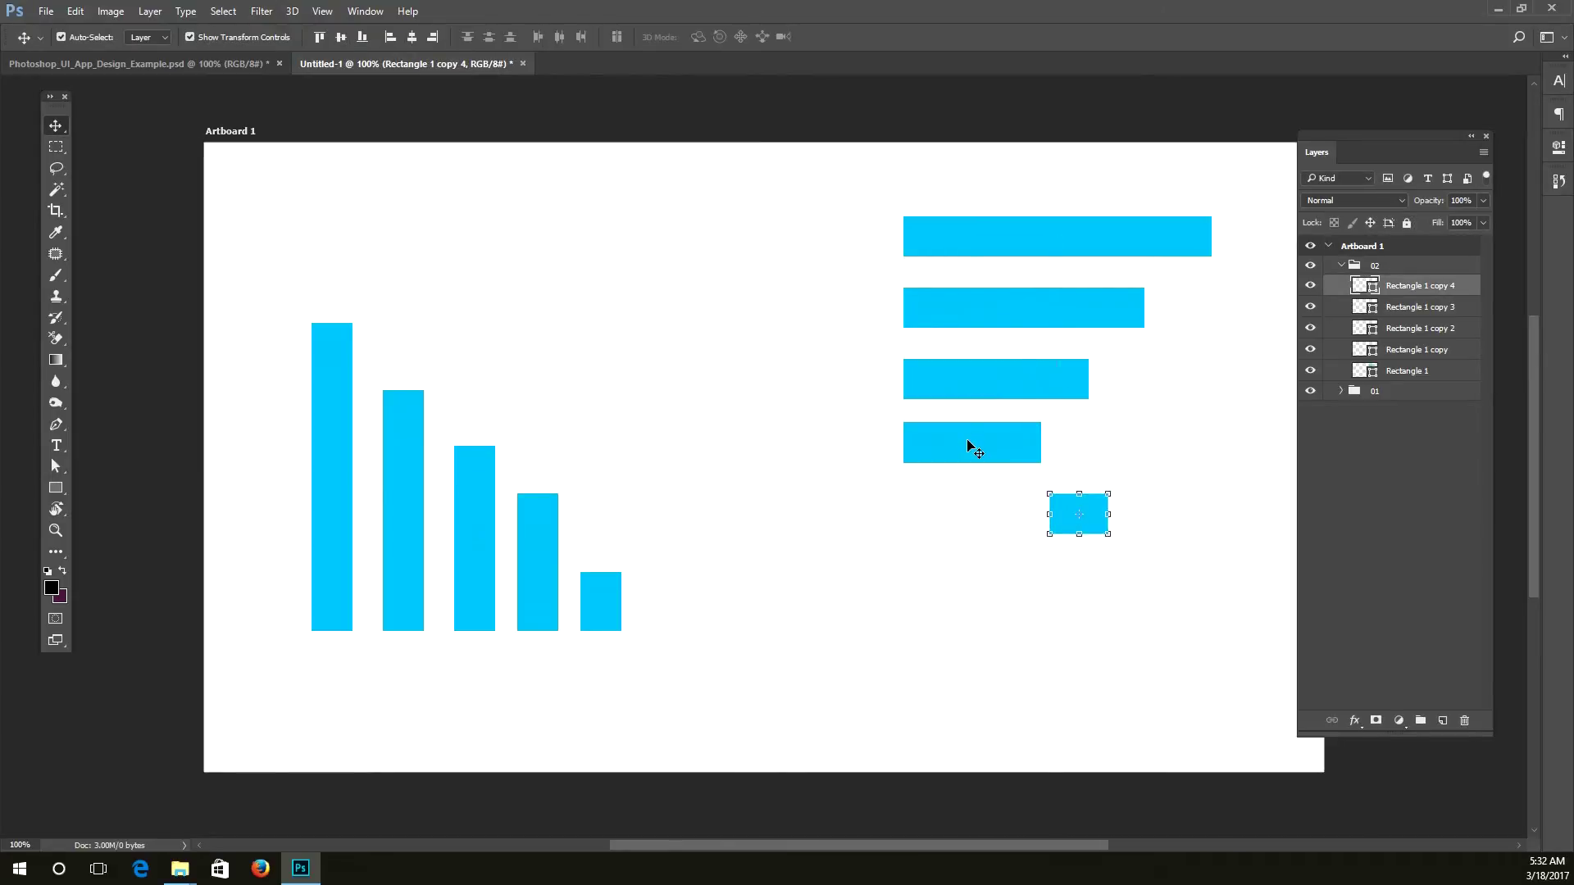
pyautogui.click(968, 442)
pyautogui.hotkey('ctrl', 't')
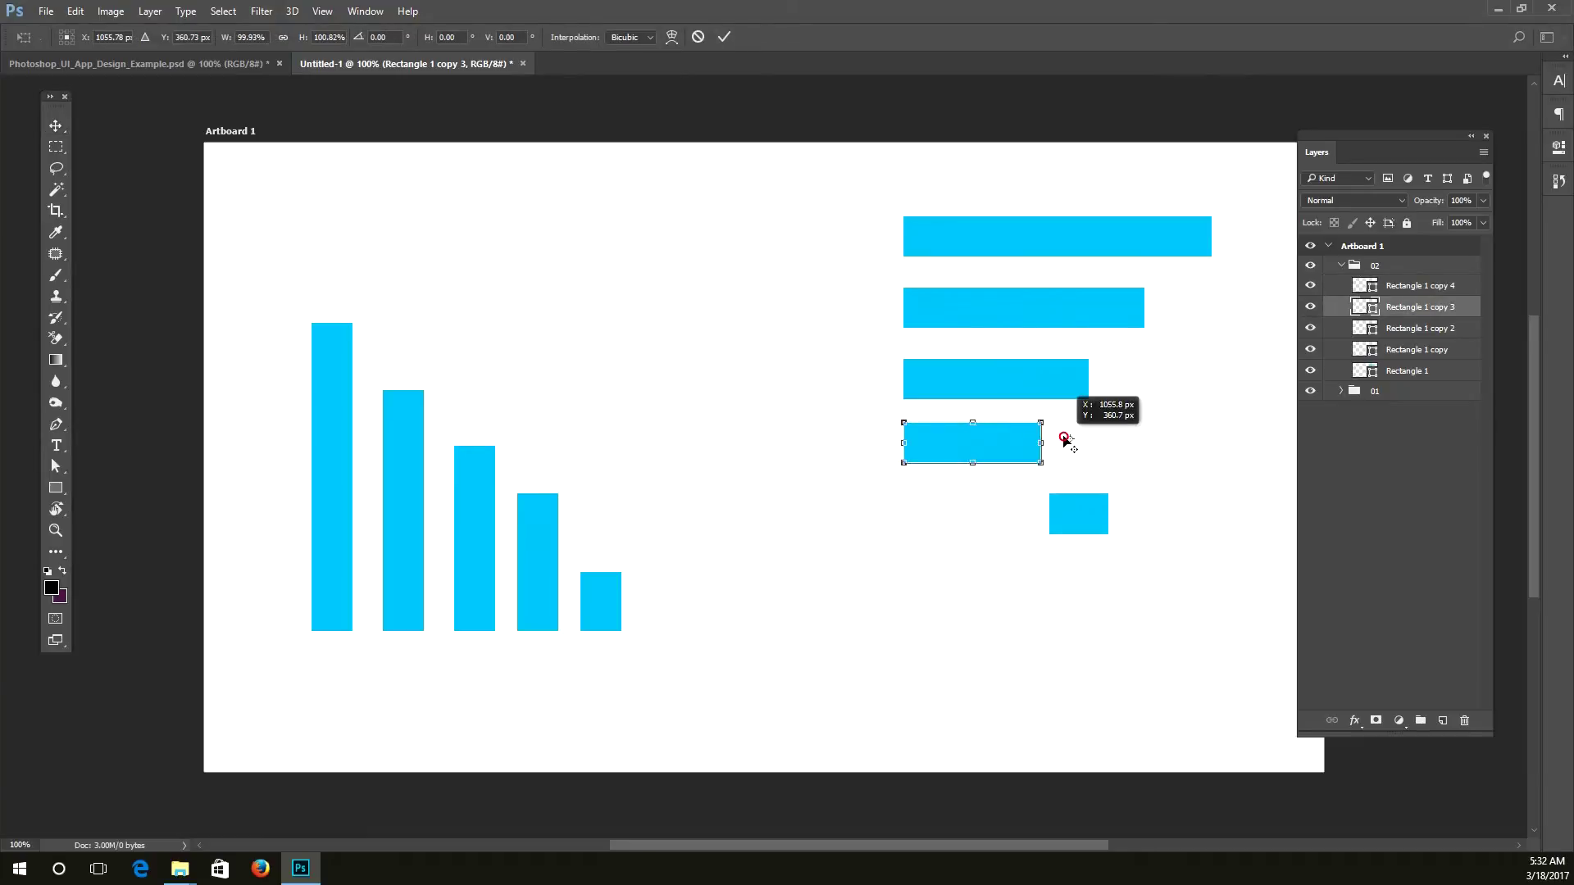
pyautogui.moveTo(997, 444); pyautogui.dragTo(1069, 438)
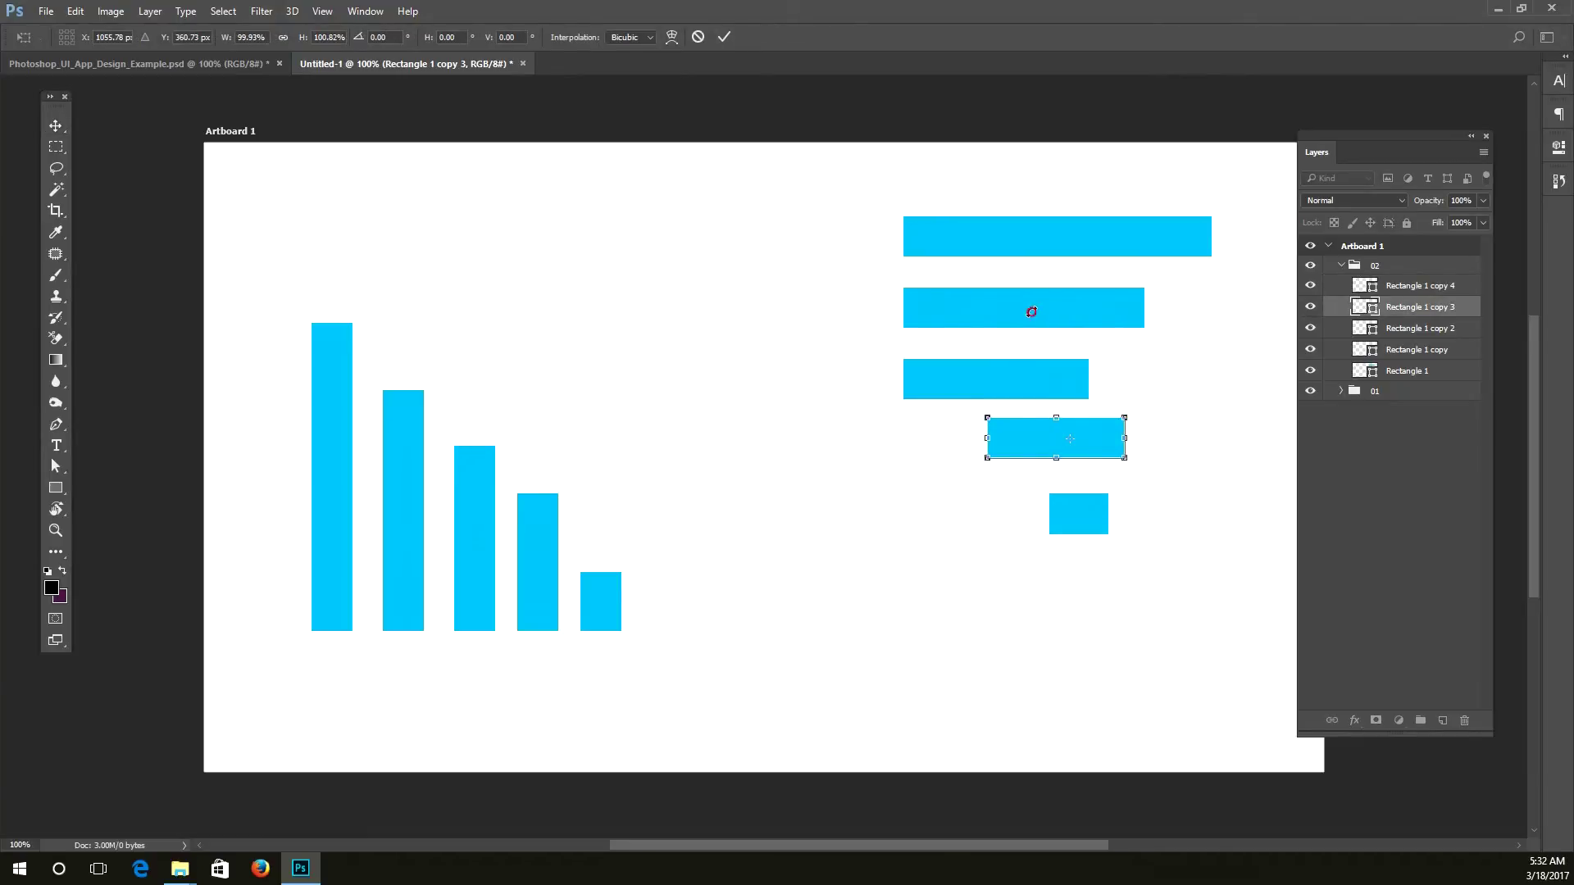
pyautogui.press('Return')
# Step: Shift the second bar about 190 px left and the third bar right, then select all five
pyautogui.click(1035, 310)
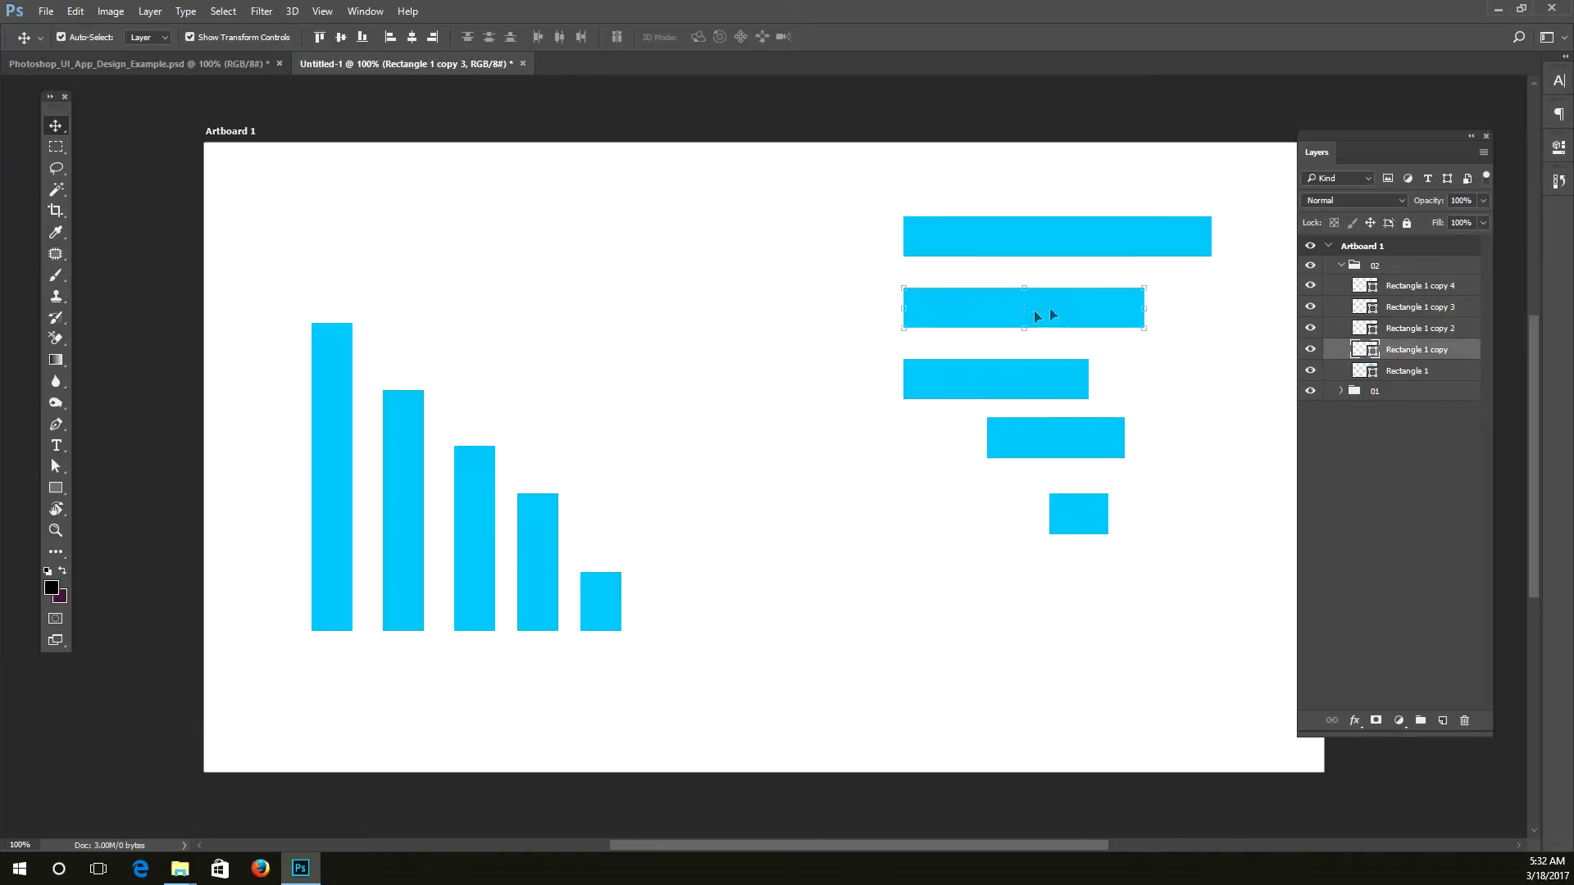
pyautogui.moveTo(1048, 306); pyautogui.dragTo(892, 307)
pyautogui.click(1045, 382)
pyautogui.moveTo(1061, 382); pyautogui.dragTo(1240, 371)
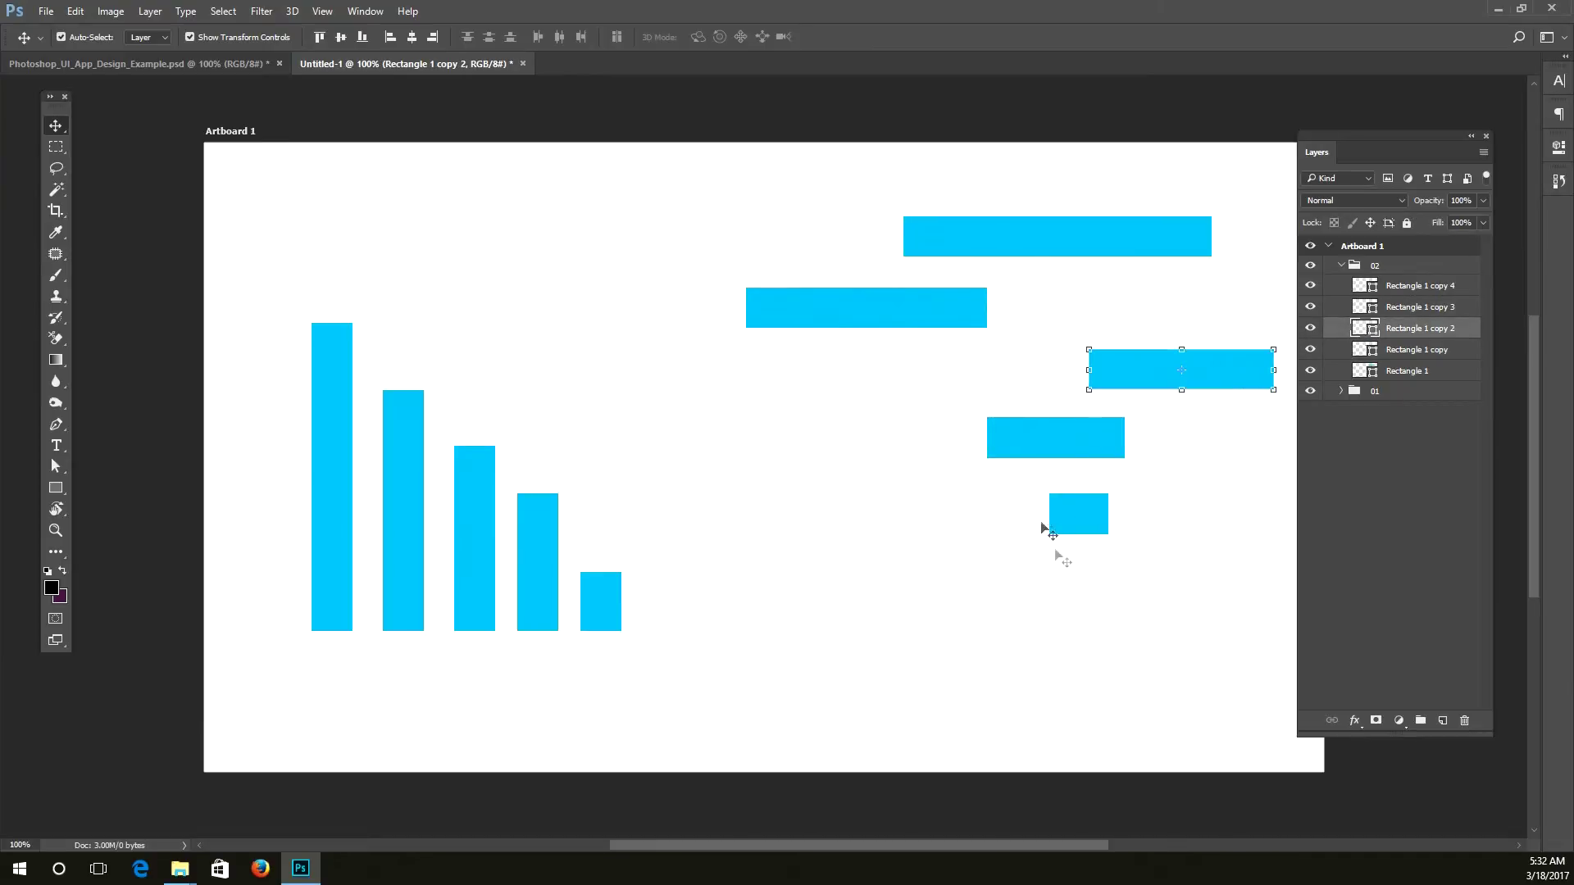
pyautogui.moveTo(1170, 567); pyautogui.dragTo(949, 106)
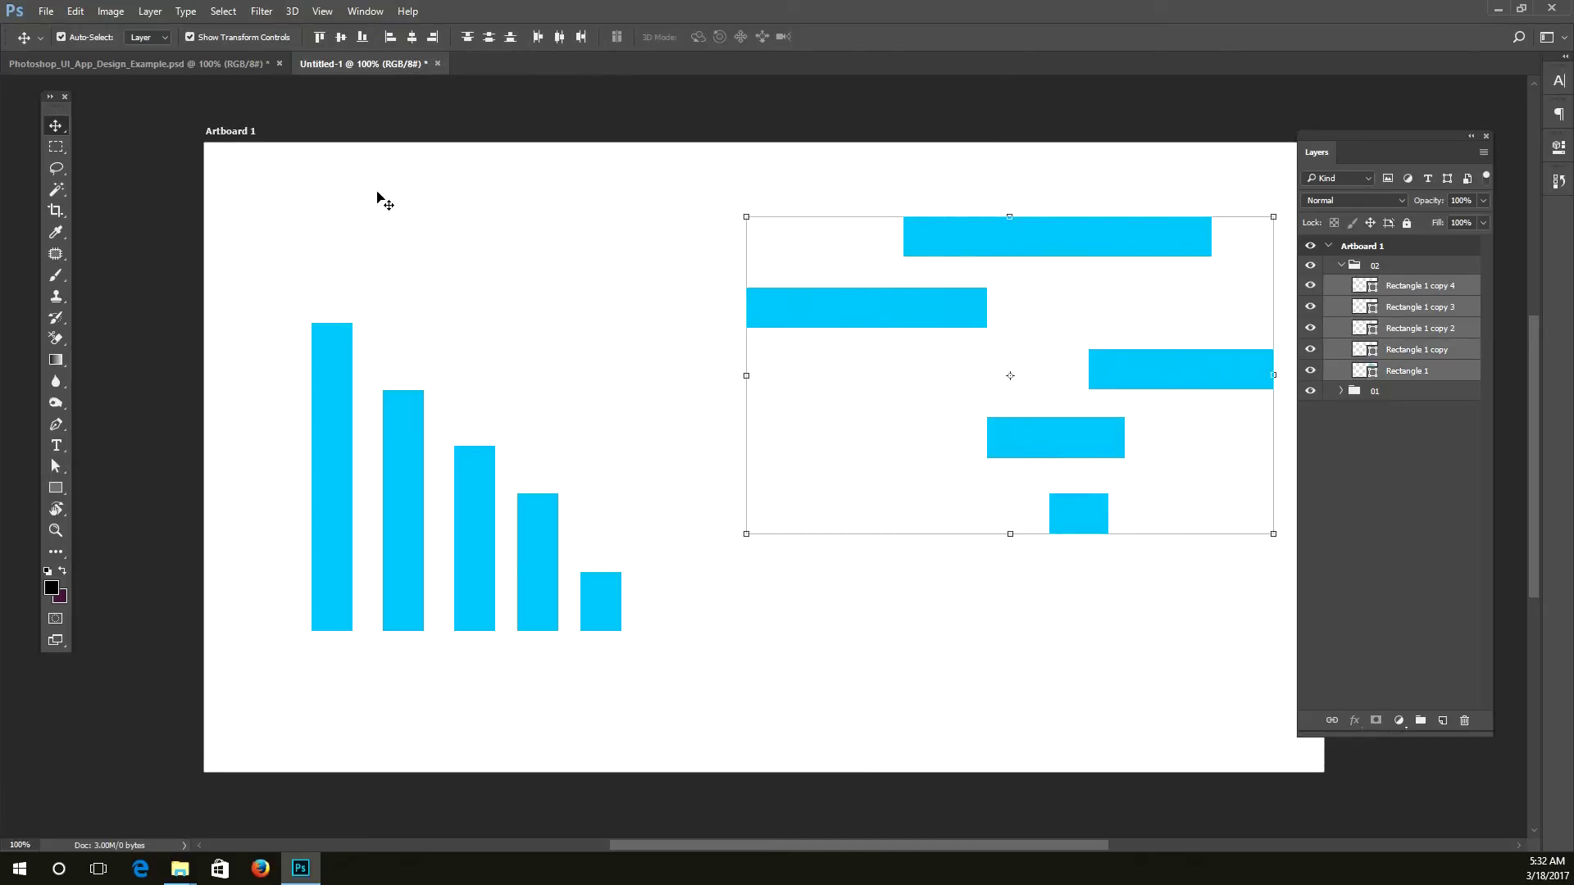
# Step: Right-align the 02 bars after trying left and centre alignment, then nudge the chart up-left
pyautogui.click(392, 38)
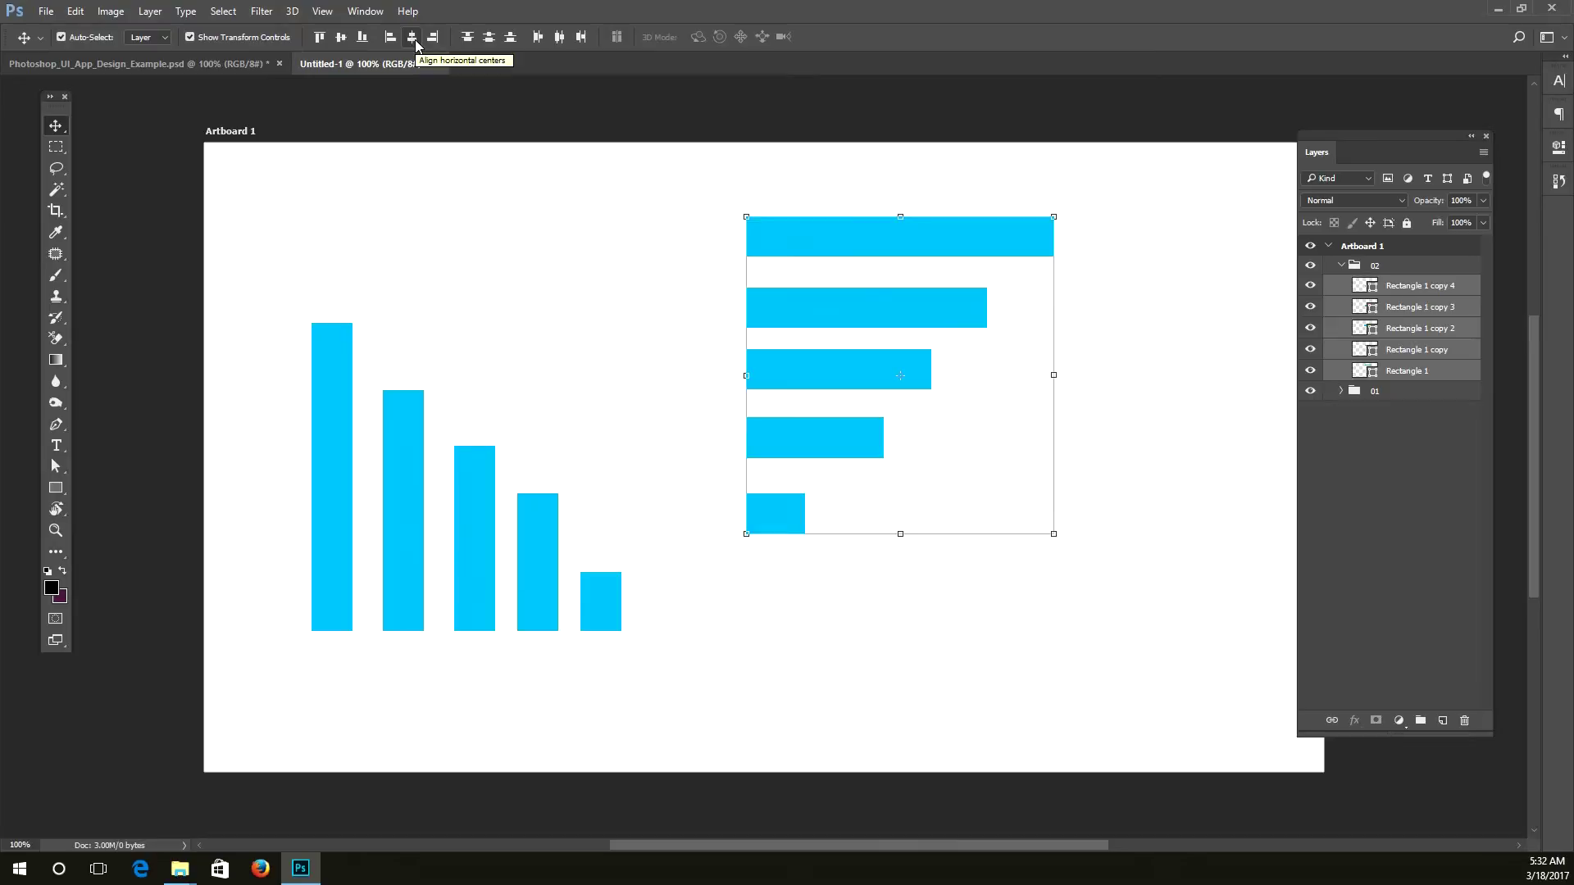
pyautogui.click(413, 38)
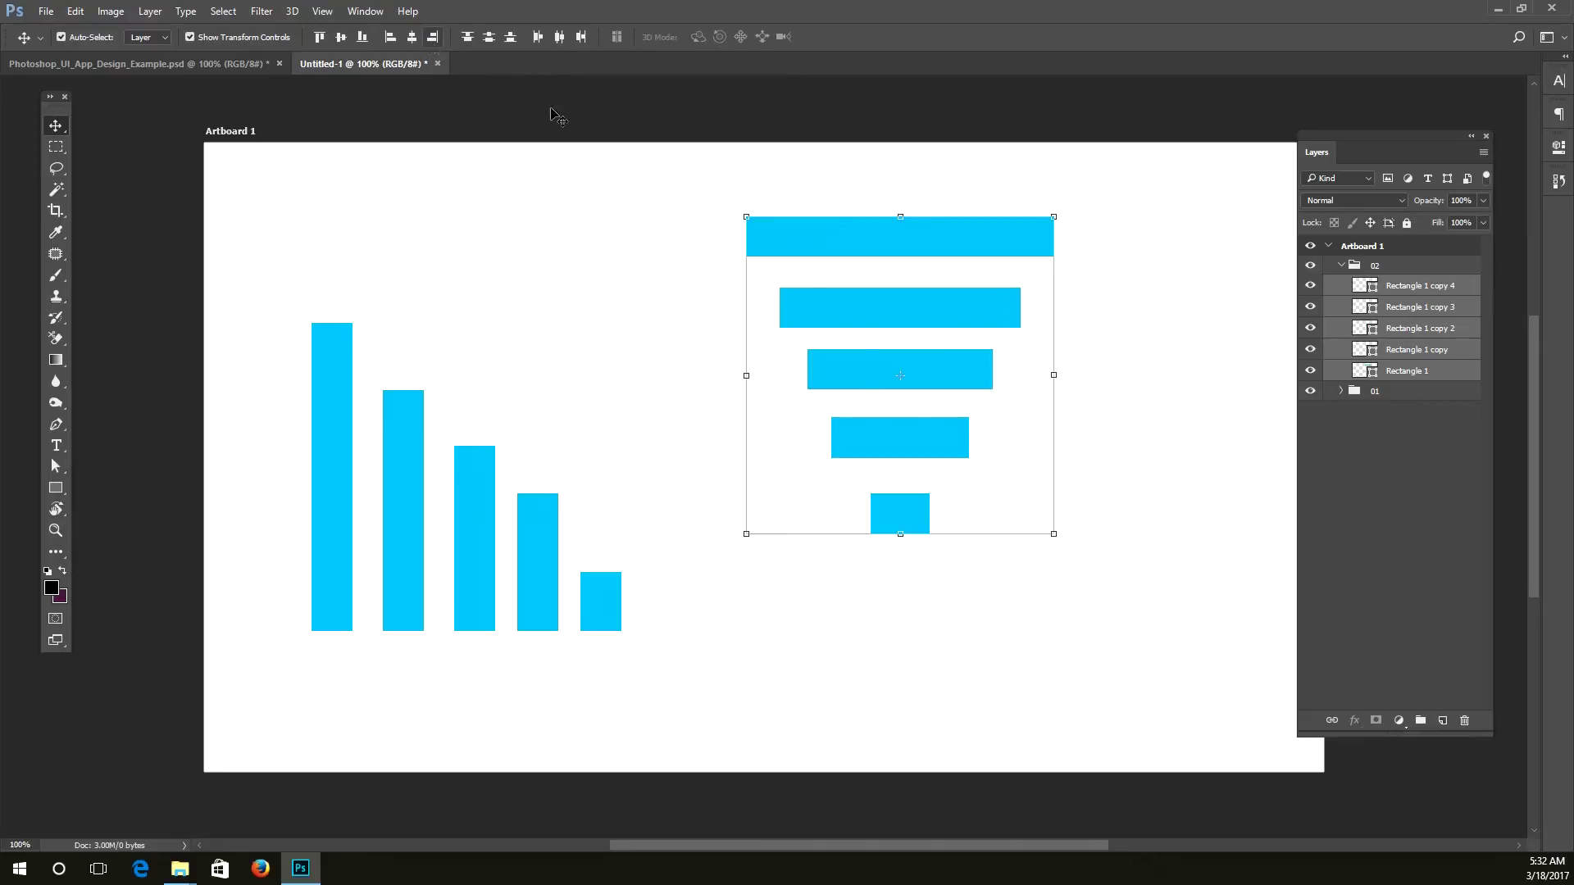
pyautogui.click(432, 36)
pyautogui.moveTo(980, 246); pyautogui.dragTo(1048, 337)
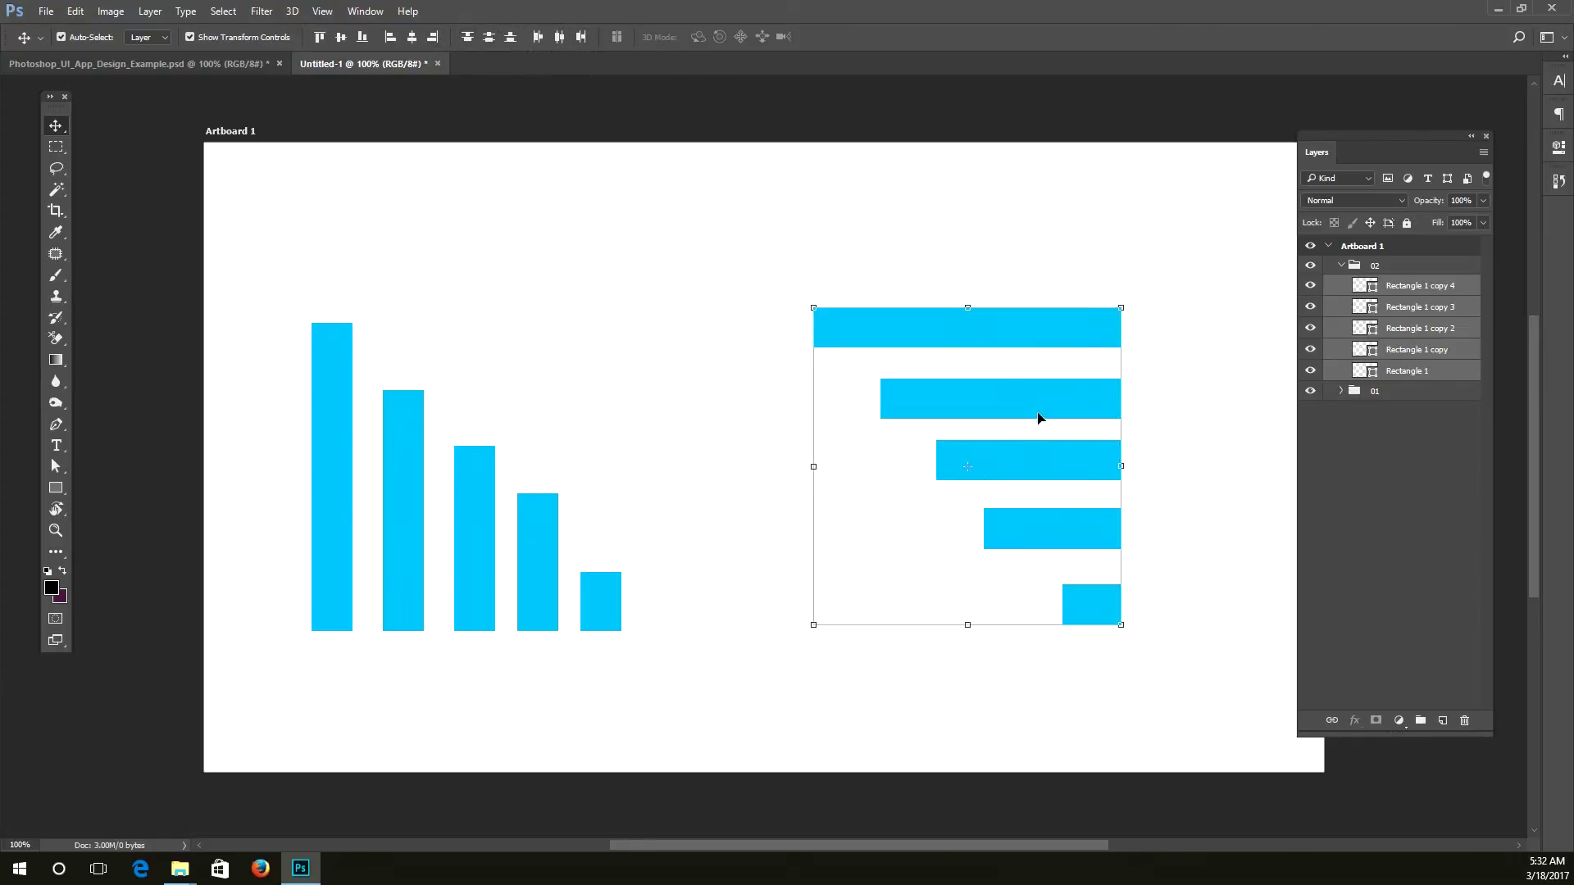
pyautogui.moveTo(1039, 406); pyautogui.dragTo(970, 365)
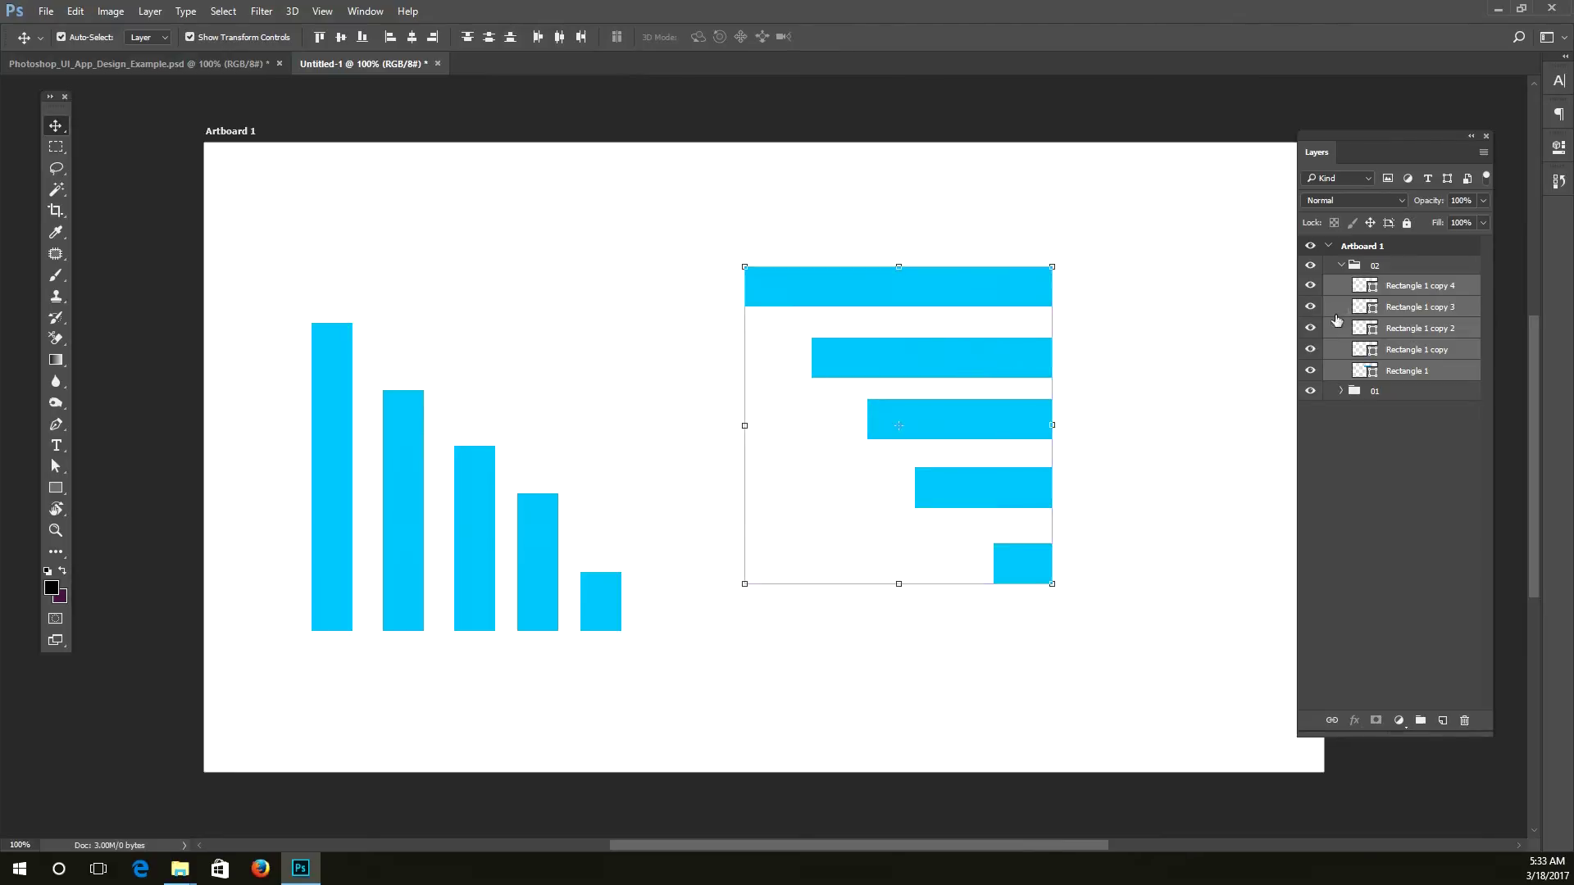
pyautogui.click(1392, 287)
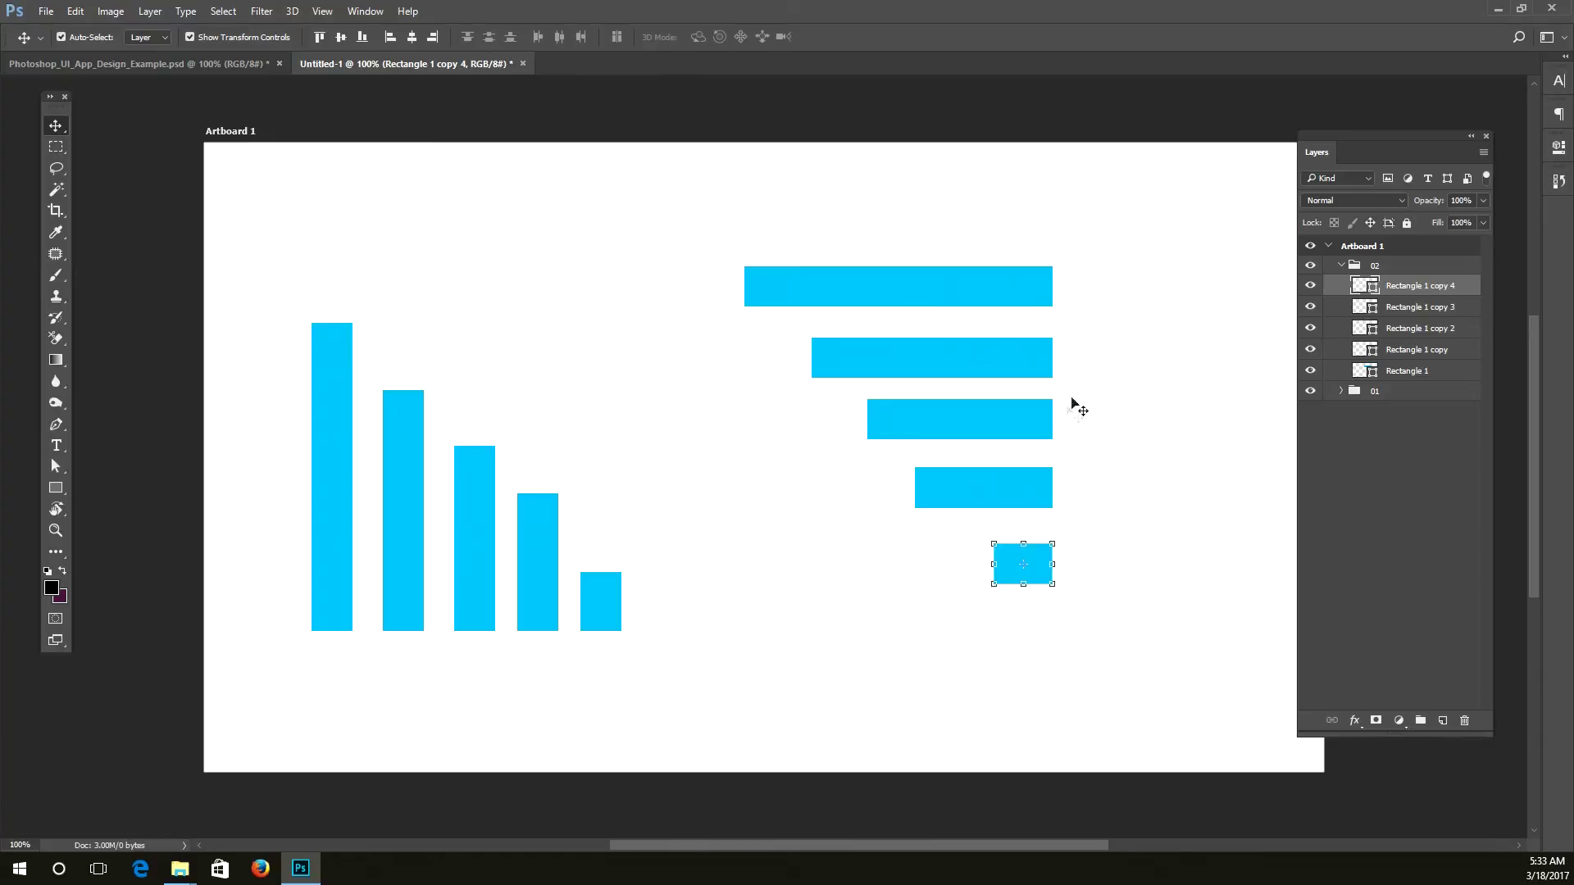
# Step: Drag the smallest, fourth, third and second bars downward to open gaps, then select all five
pyautogui.moveTo(1042, 579); pyautogui.dragTo(1043, 681)
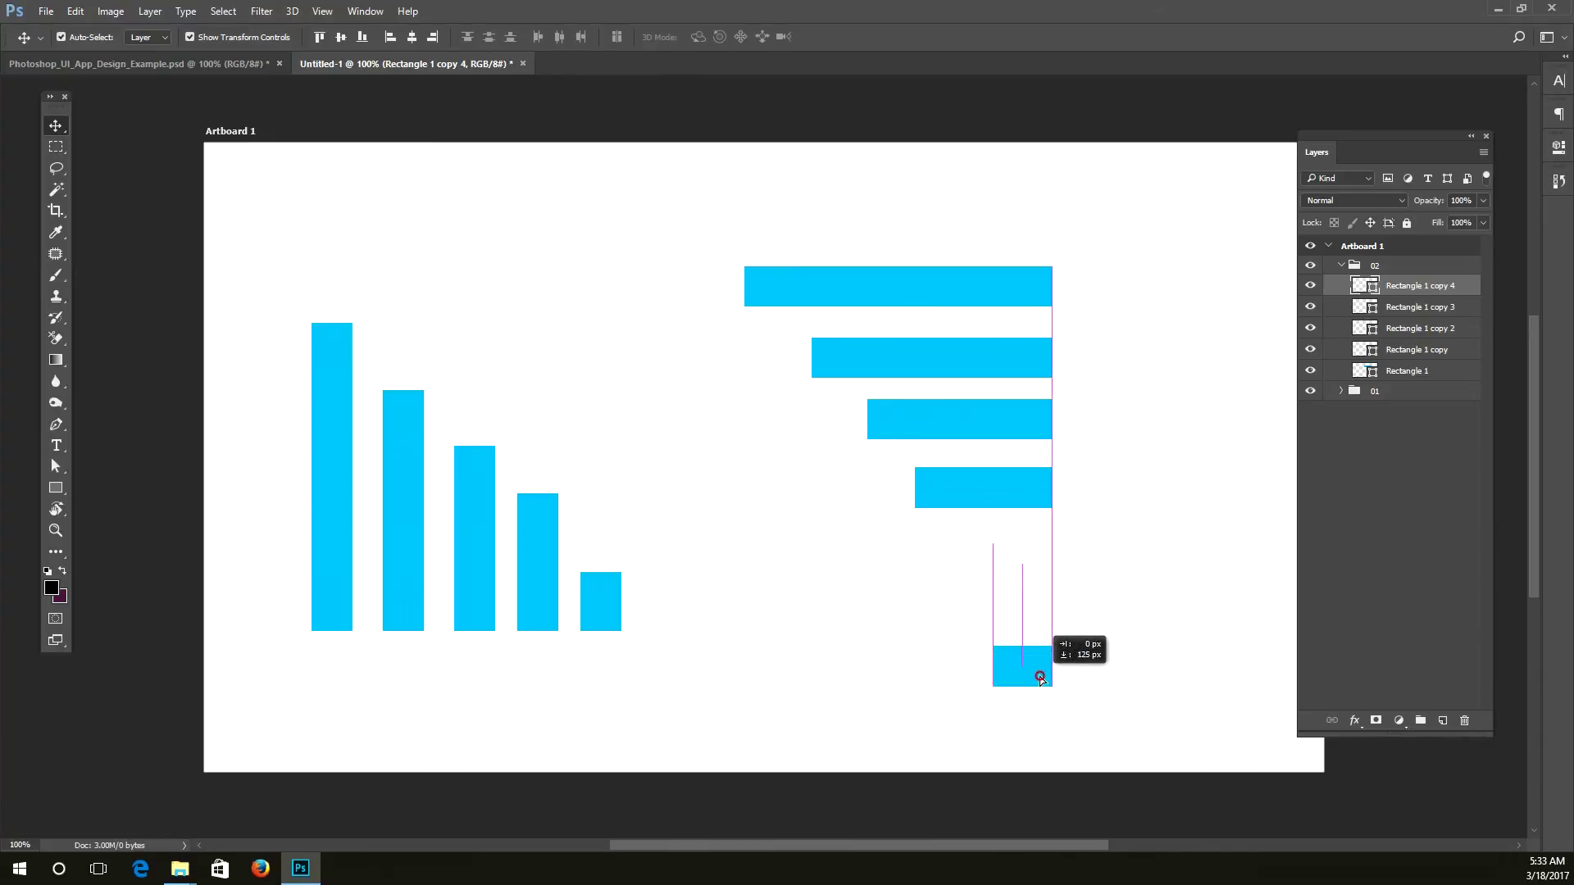
pyautogui.click(999, 510)
pyautogui.moveTo(999, 514); pyautogui.dragTo(1009, 627)
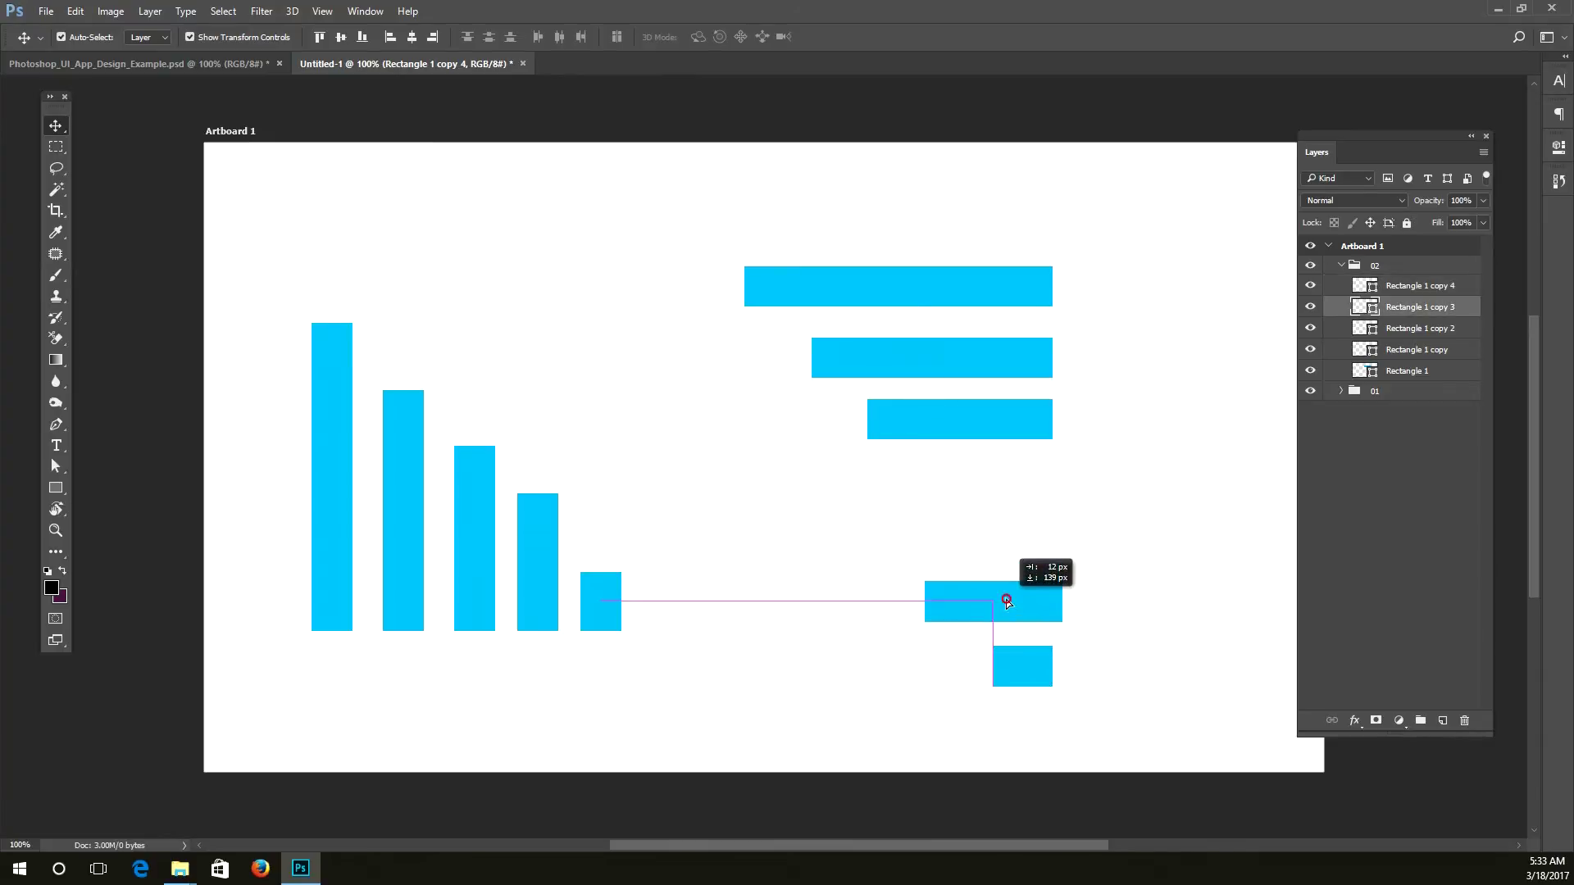
pyautogui.click(991, 446)
pyautogui.moveTo(990, 447); pyautogui.dragTo(992, 472)
pyautogui.moveTo(993, 364); pyautogui.dragTo(991, 396)
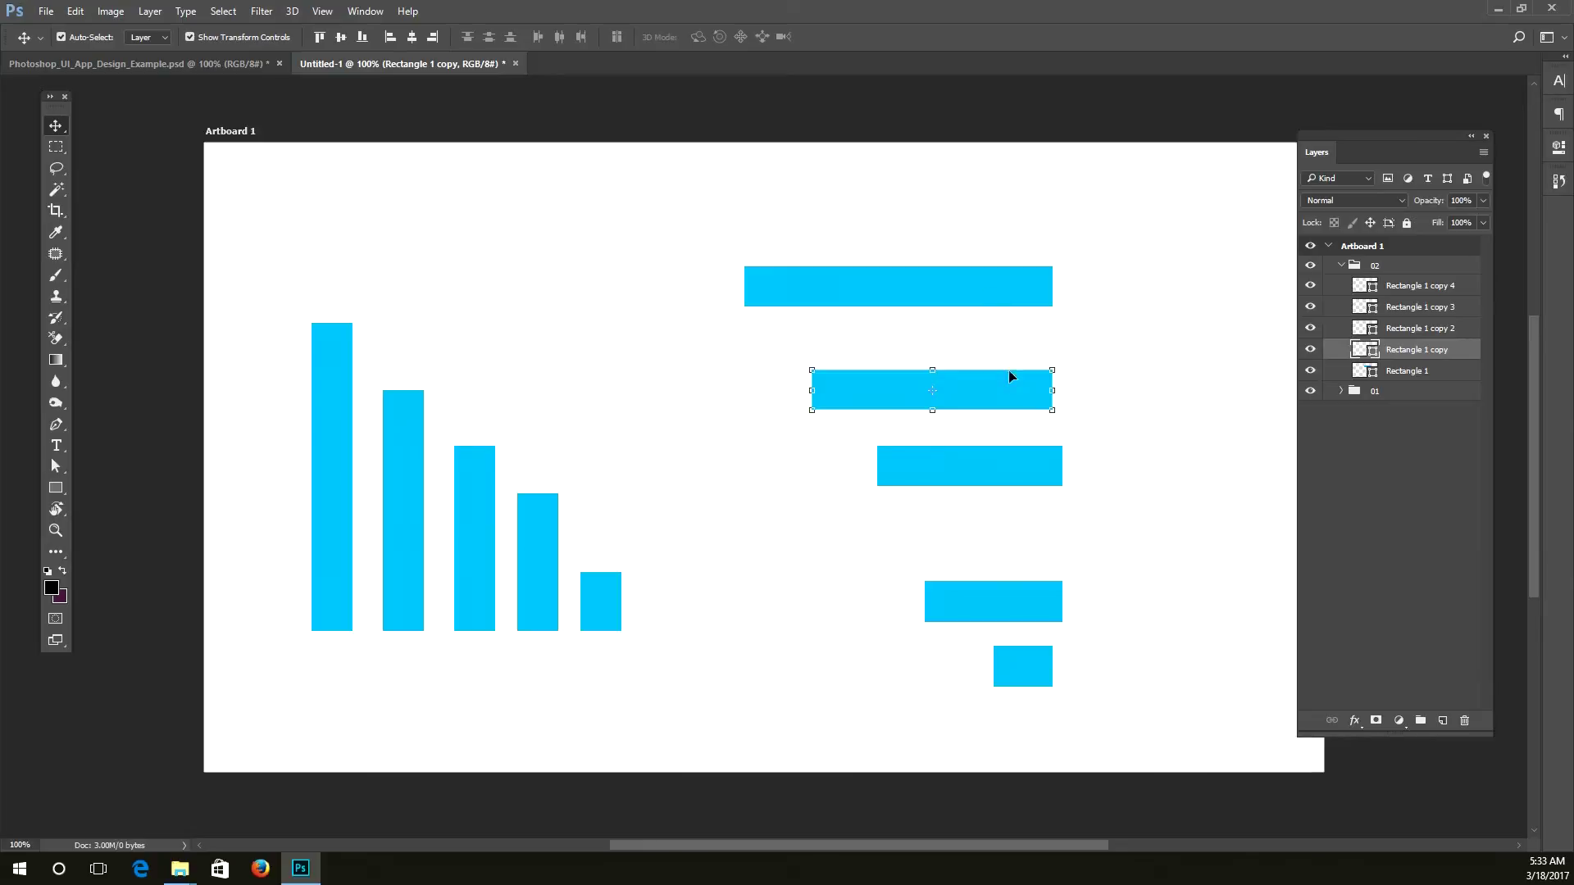
pyautogui.moveTo(1019, 561); pyautogui.dragTo(1092, 718)
pyautogui.moveTo(977, 421); pyautogui.dragTo(914, 258)
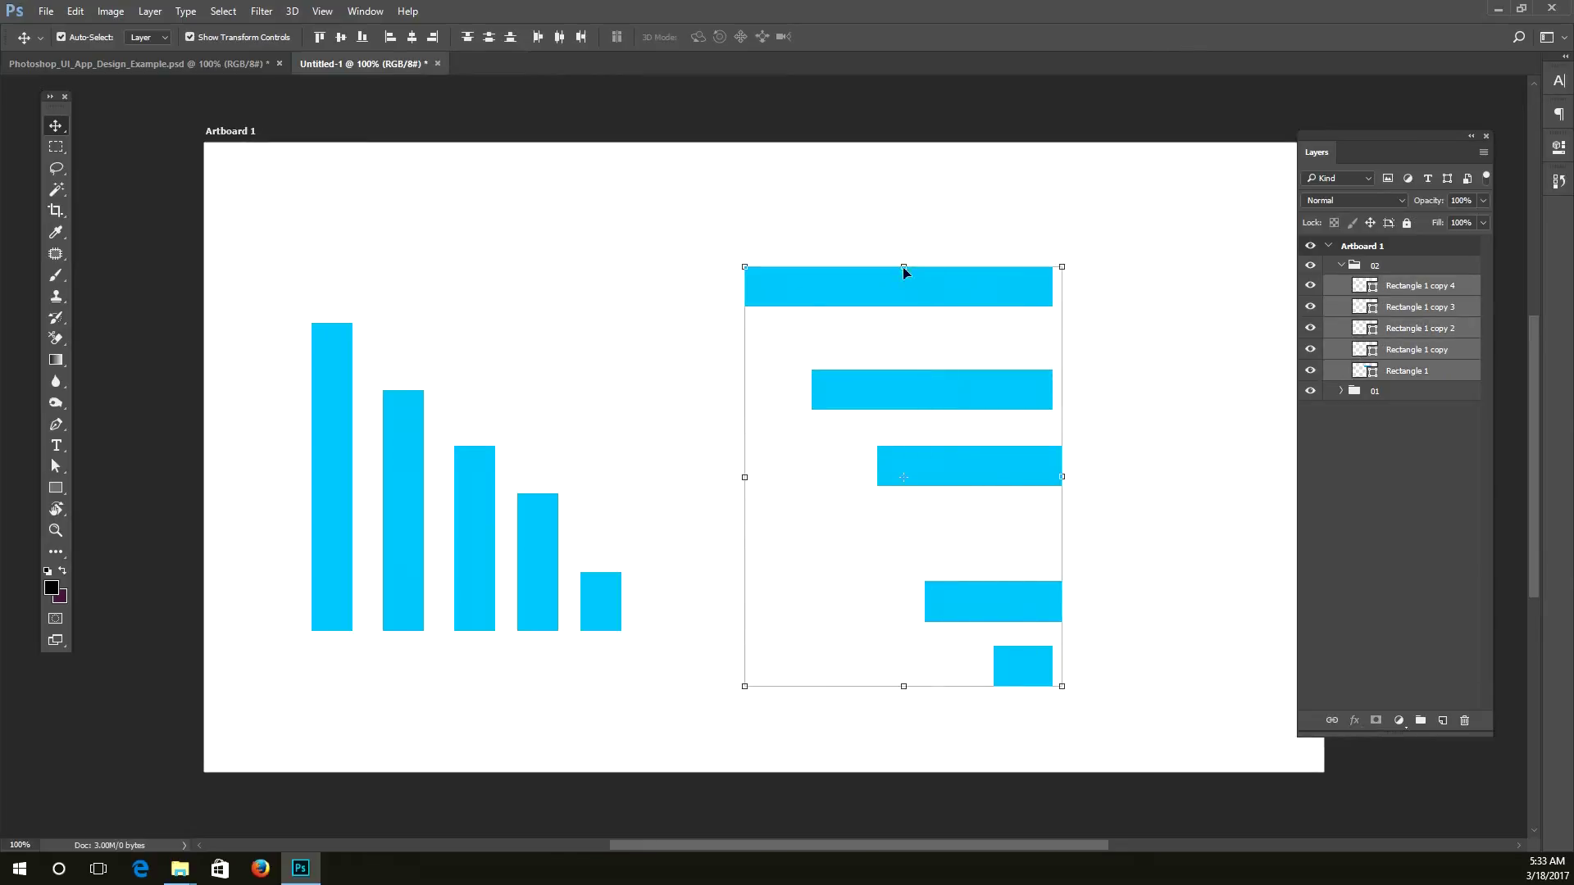
# Step: Align the five bars' right edges, distribute their vertical centres, then deselect
pyautogui.click(433, 37)
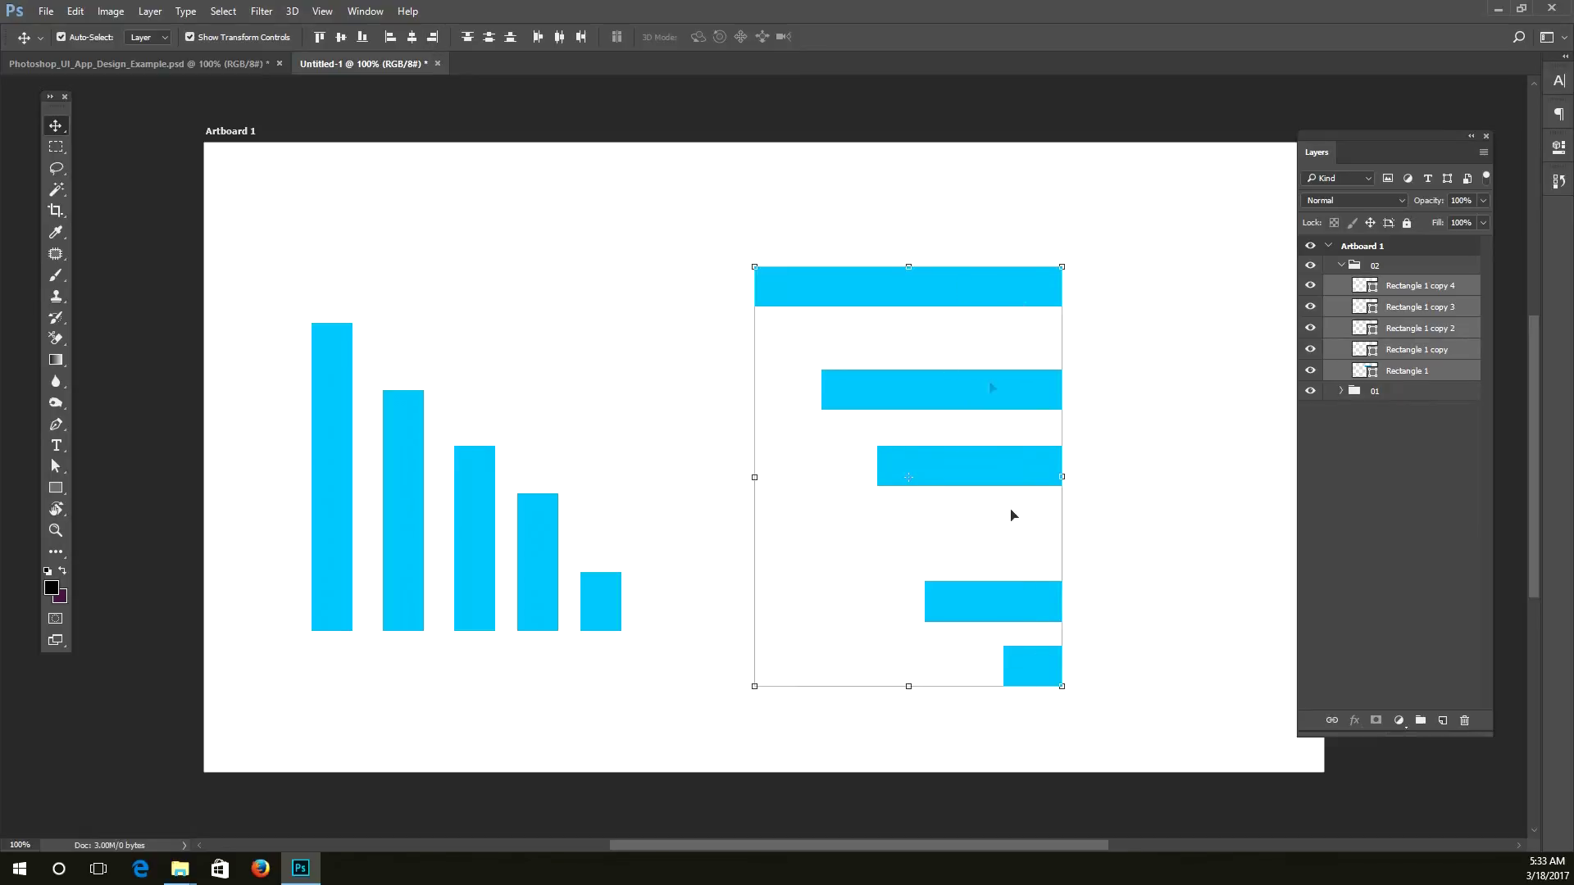
pyautogui.click(486, 39)
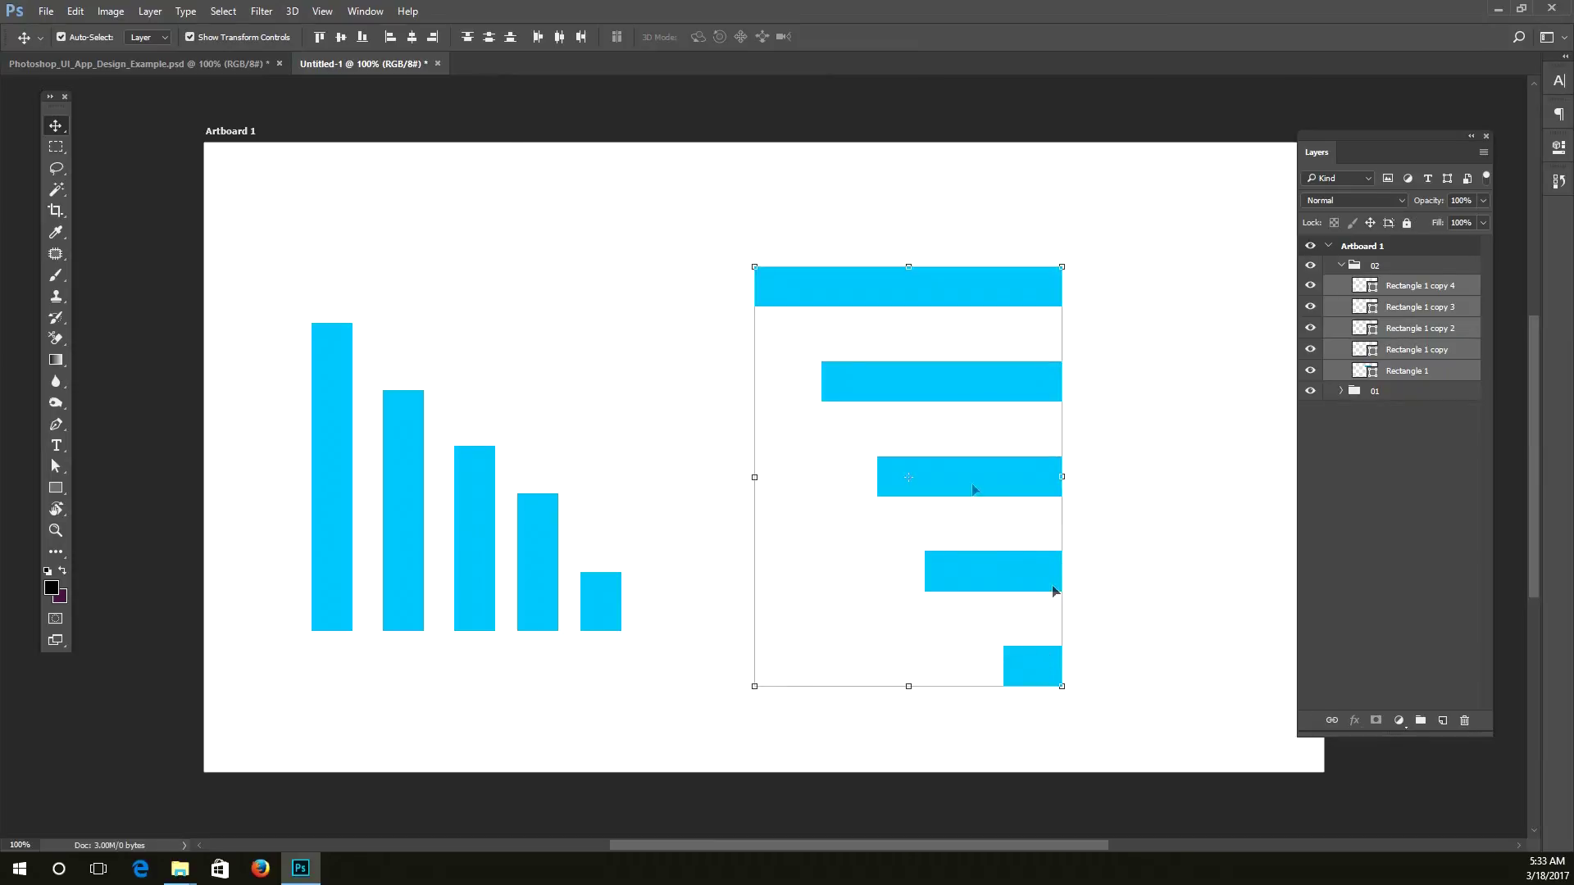
pyautogui.click(510, 38)
pyautogui.click(488, 37)
pyautogui.click(467, 37)
pyautogui.click(1120, 443)
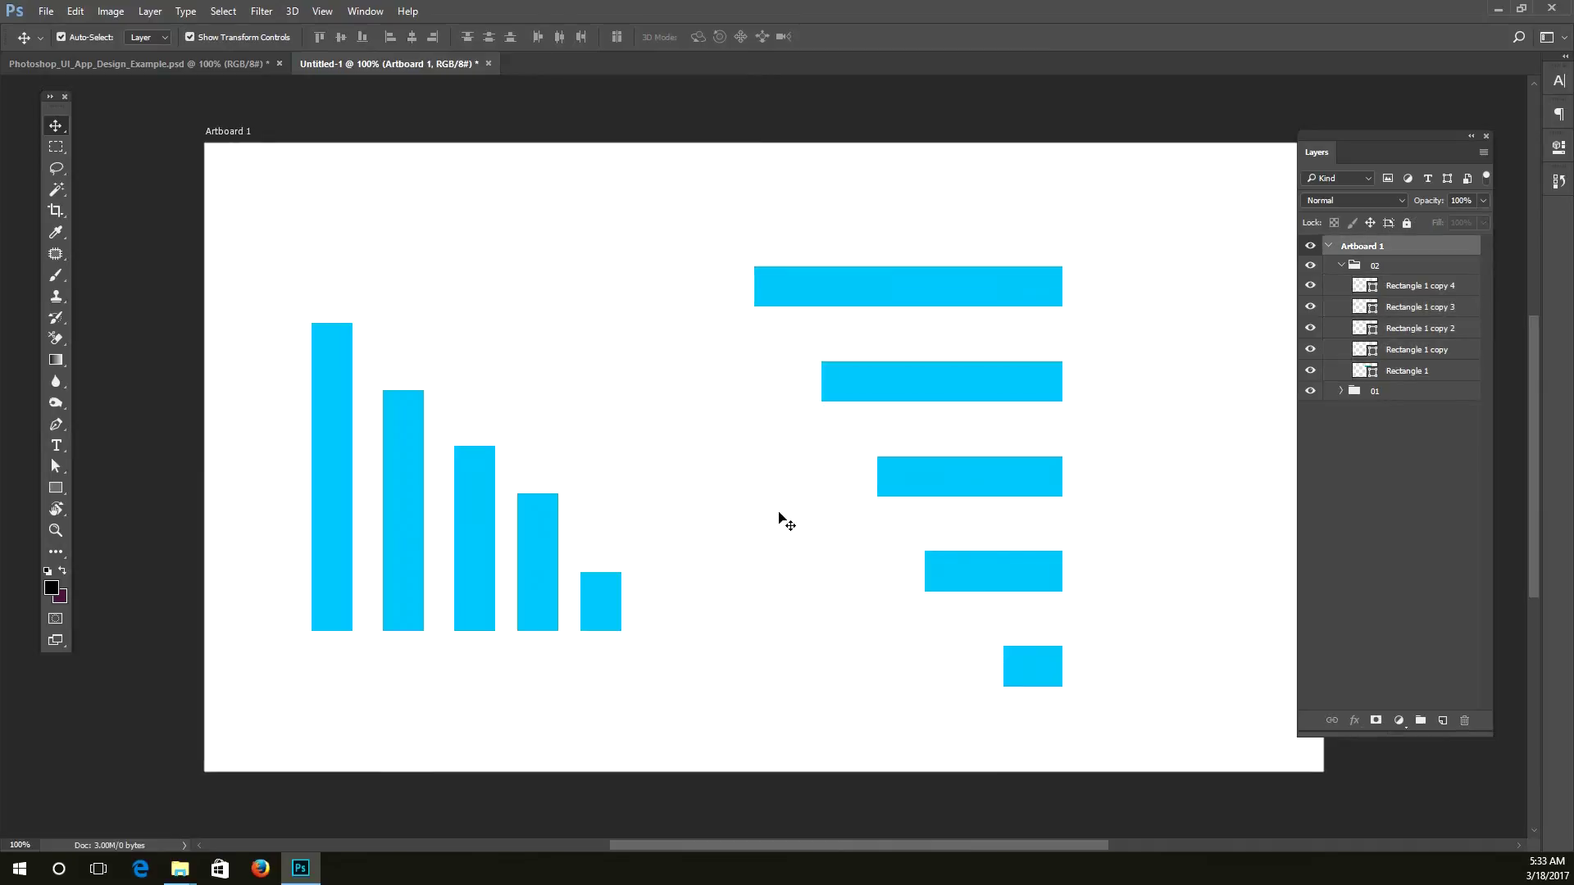
# Step: Raise the smallest and fourth vertical bars and shift two bars to the right
pyautogui.moveTo(655, 637); pyautogui.dragTo(270, 349)
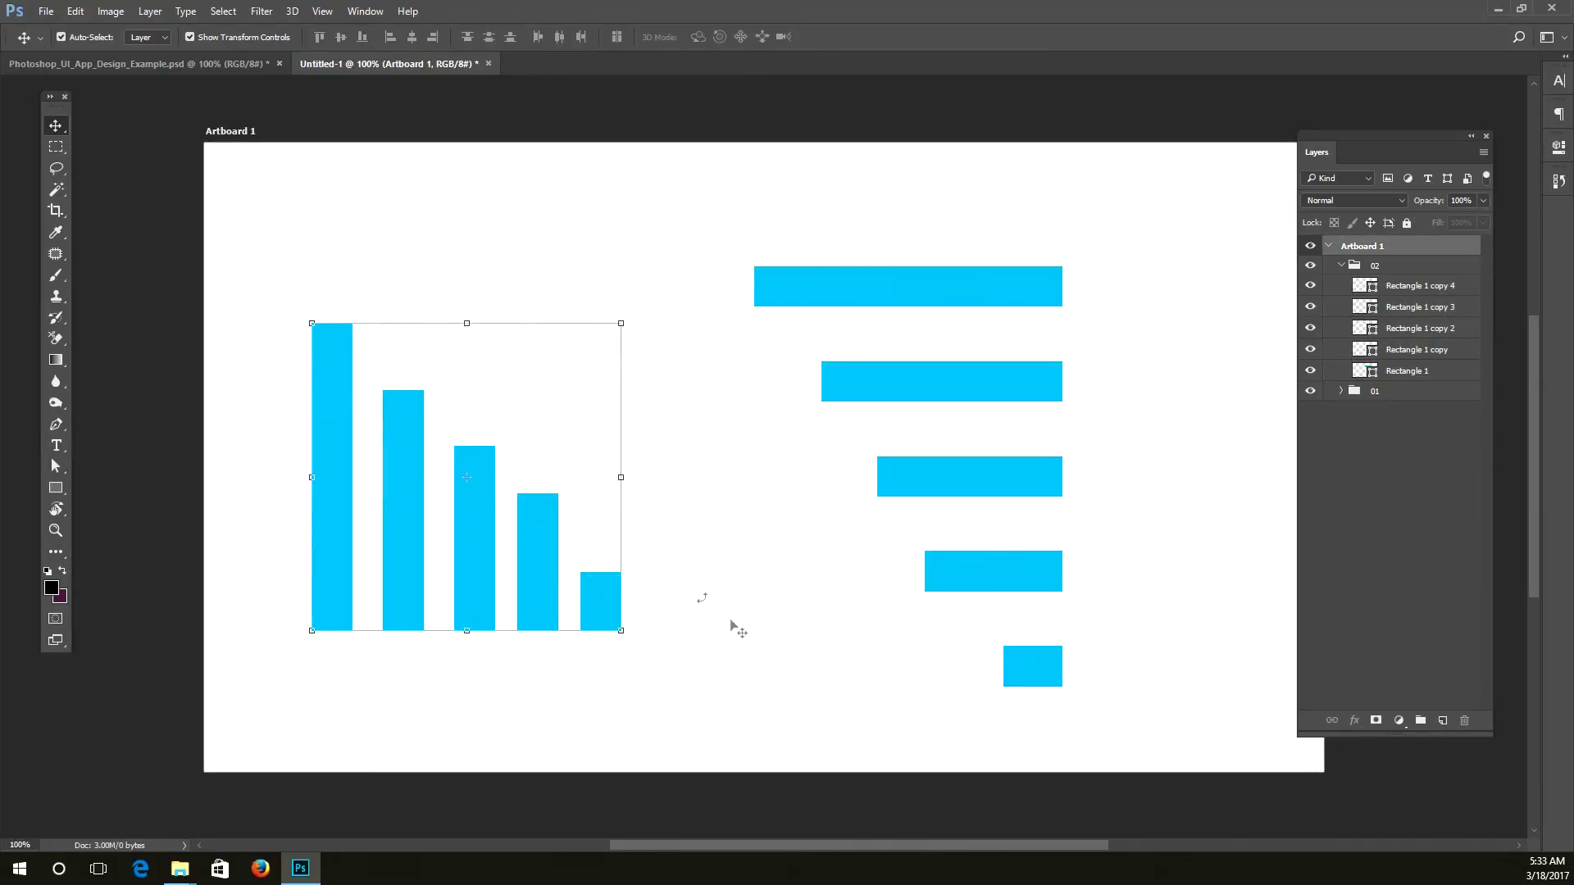
pyautogui.click(601, 607)
pyautogui.moveTo(601, 606); pyautogui.dragTo(601, 491)
pyautogui.moveTo(543, 566); pyautogui.dragTo(535, 433)
pyautogui.moveTo(619, 494); pyautogui.dragTo(698, 491)
pyautogui.moveTo(475, 515); pyautogui.dragTo(503, 514)
# Step: Distribute the five vertical bars by horizontal centers and align their bottom edges
pyautogui.moveTo(705, 690); pyautogui.dragTo(204, 313)
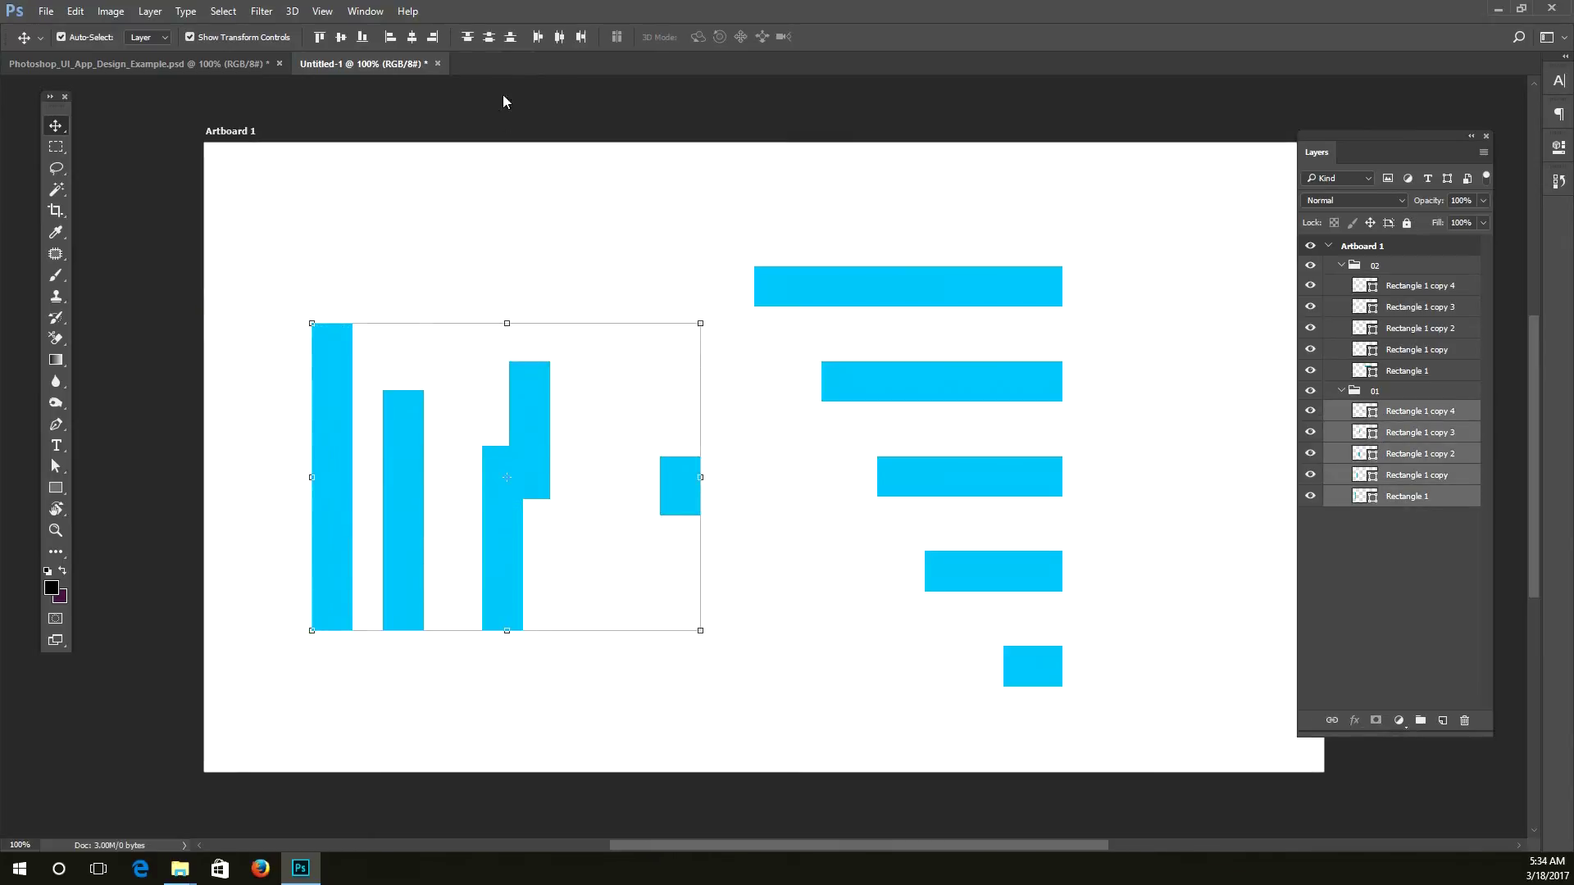
pyautogui.click(555, 40)
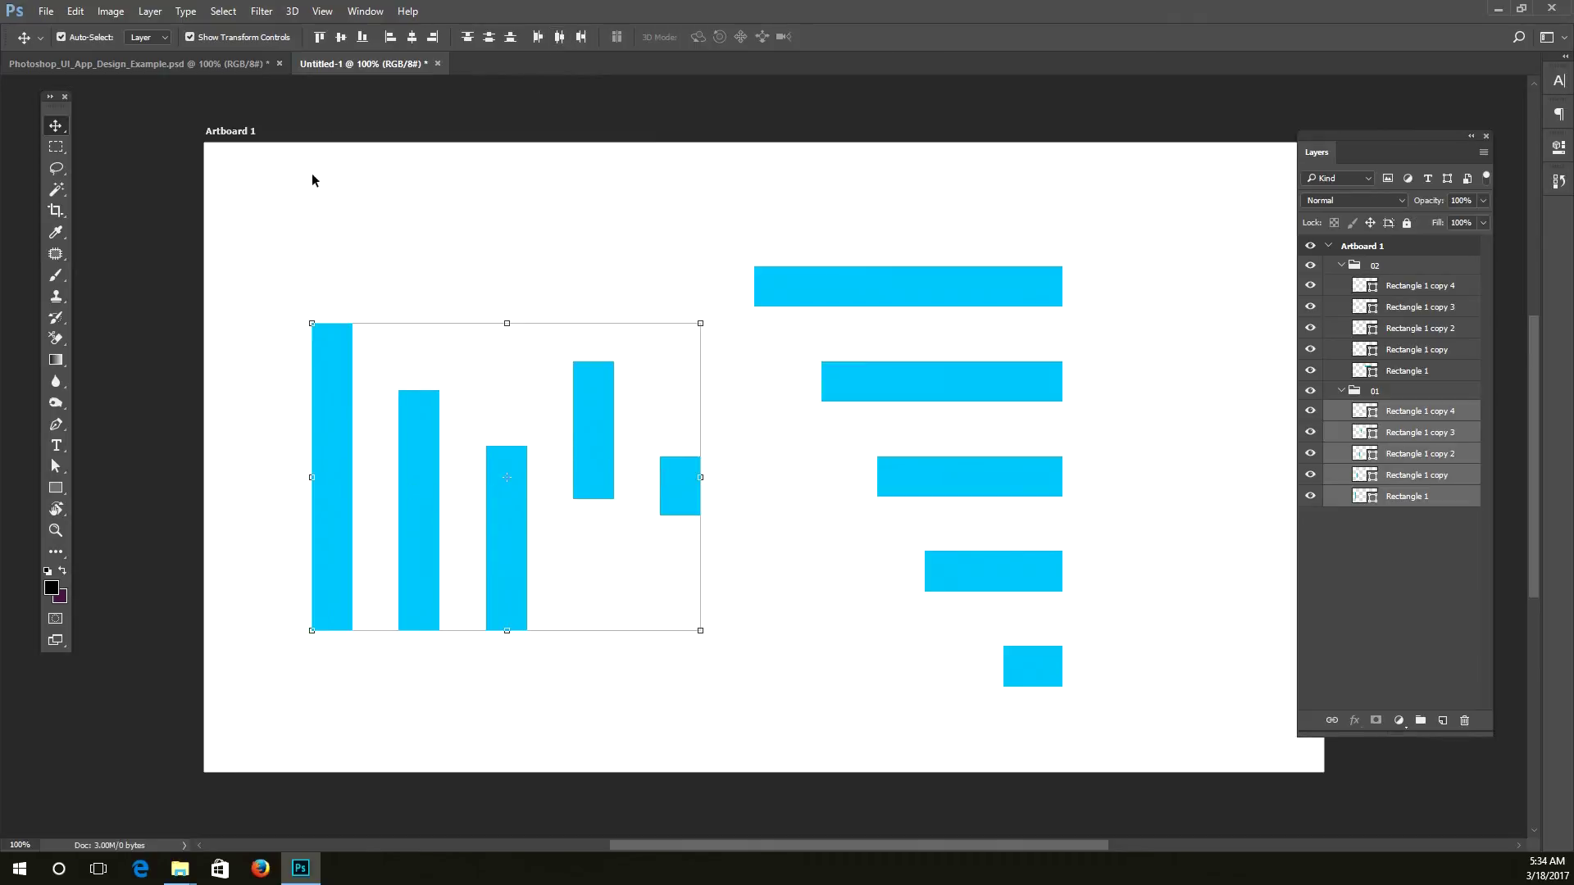
pyautogui.click(392, 37)
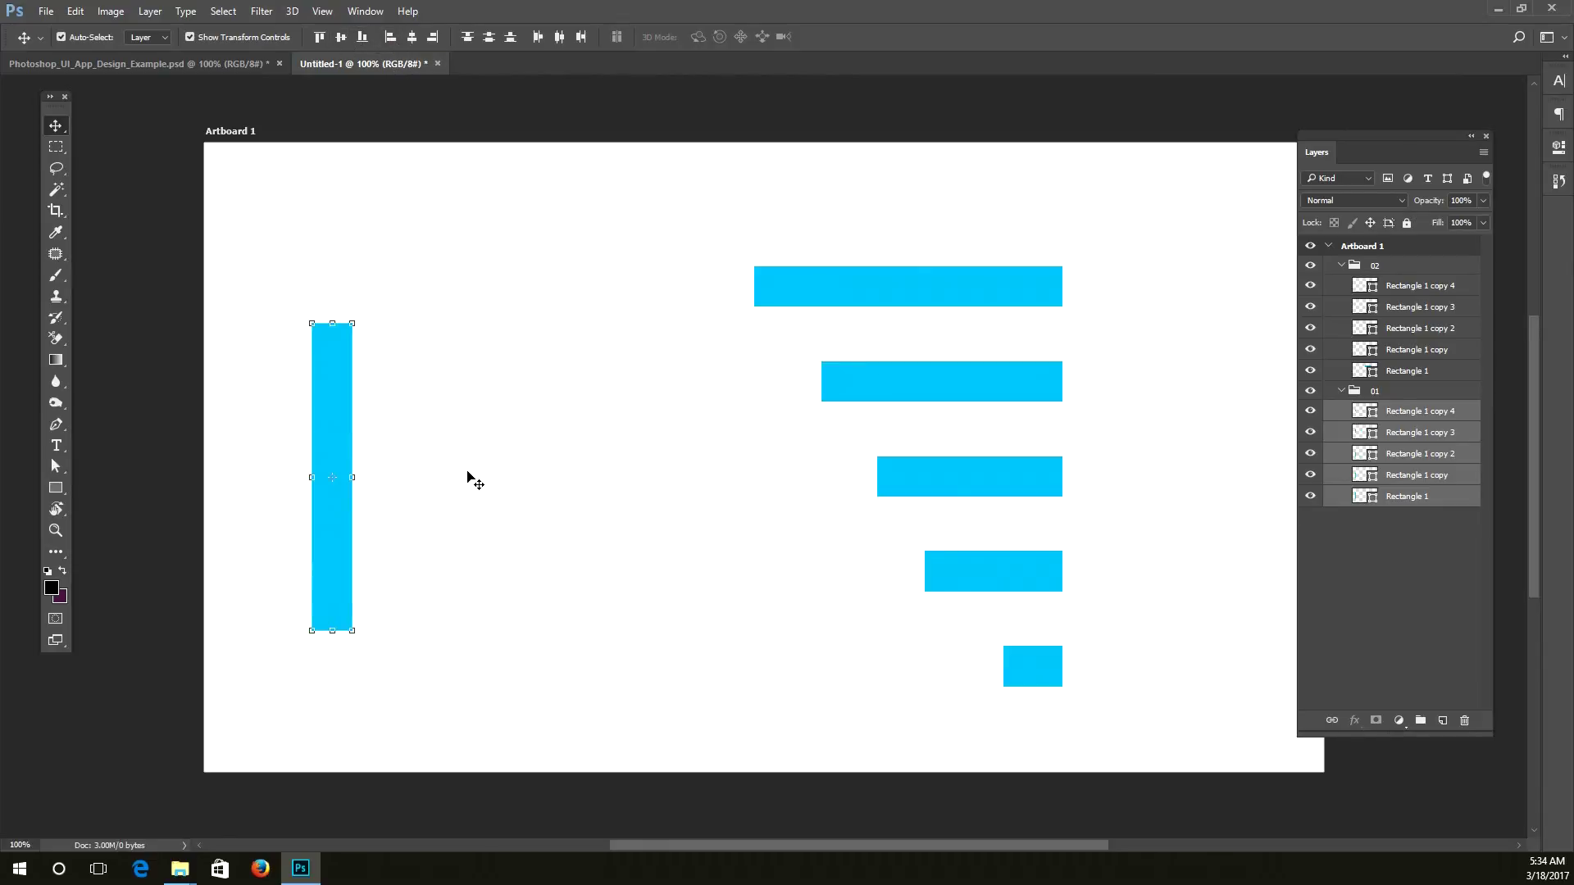
pyautogui.hotkey('ctrl', 'z')
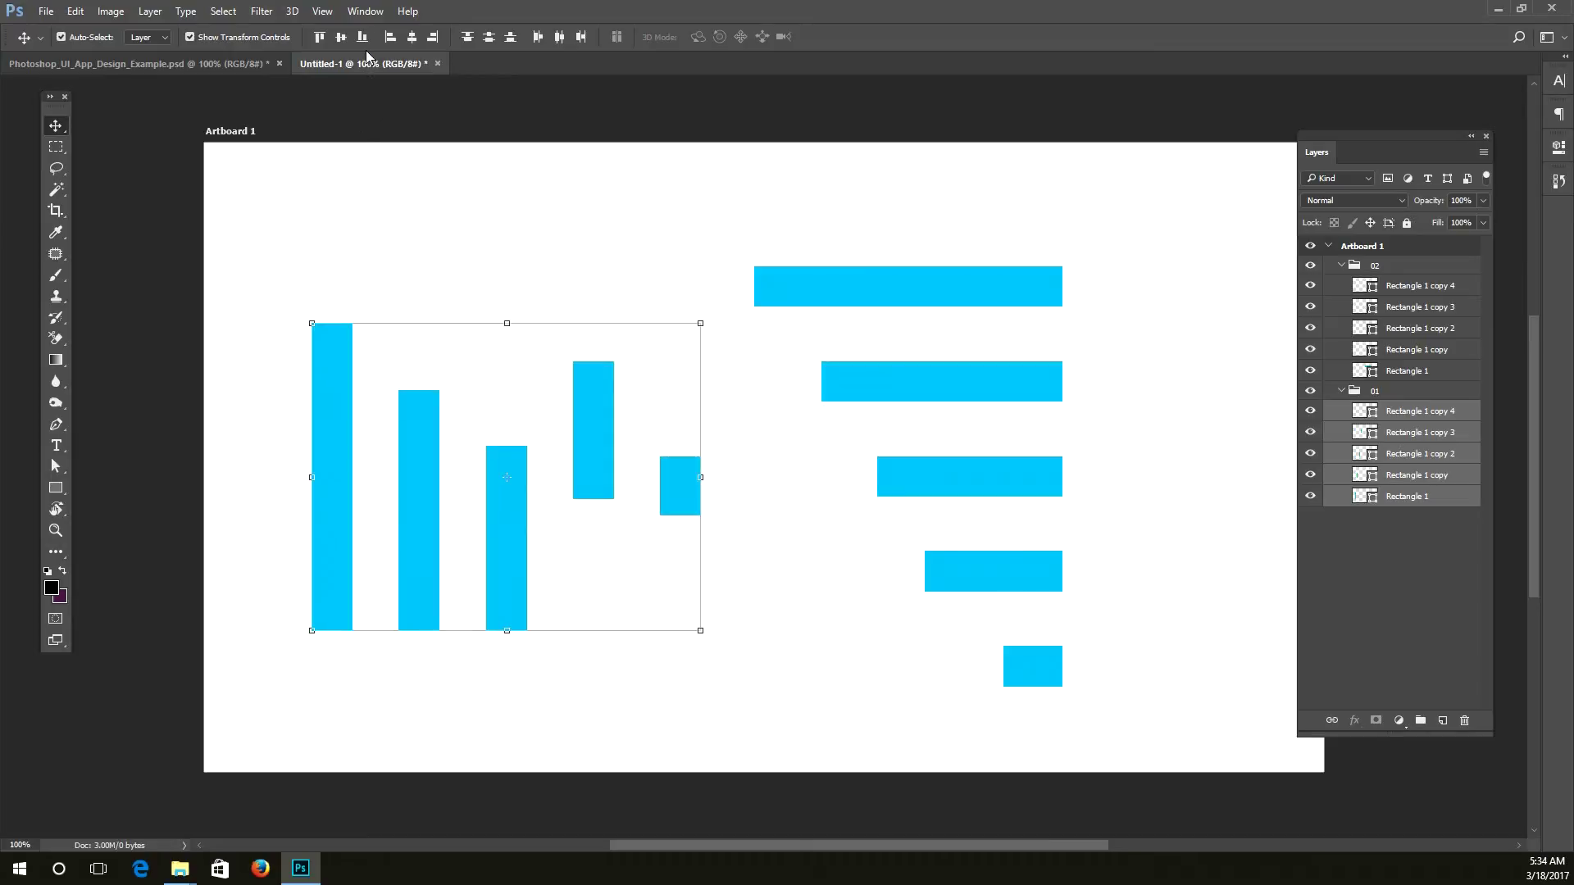
pyautogui.click(362, 37)
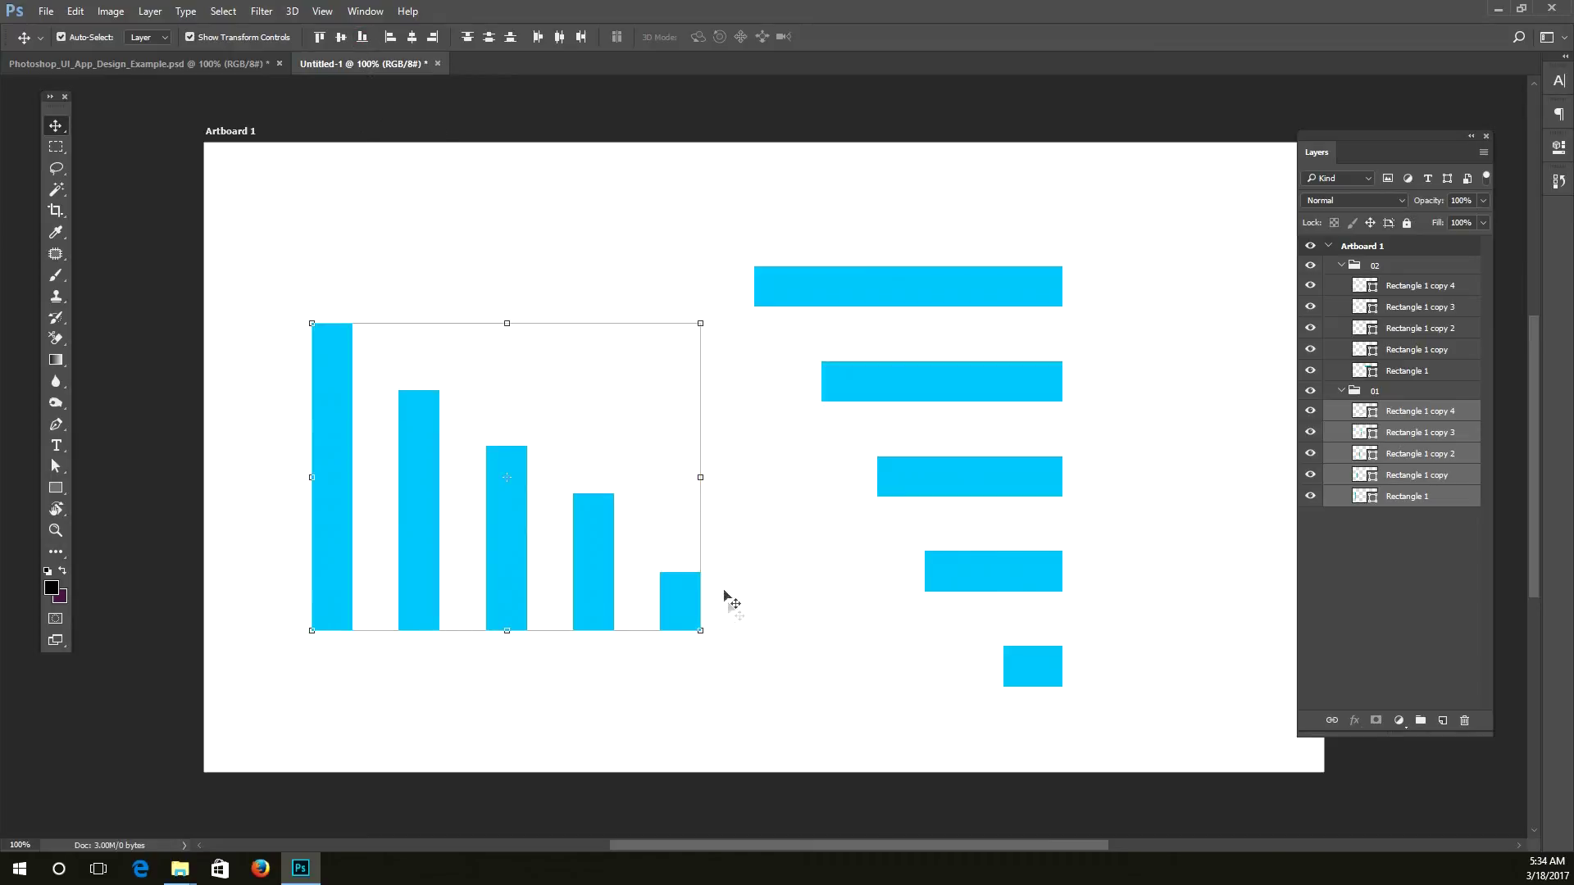
# Step: Collapse groups 01 and 02, set Auto-Select to Group, and reposition the vertical chart
pyautogui.moveTo(681, 613); pyautogui.dragTo(641, 543)
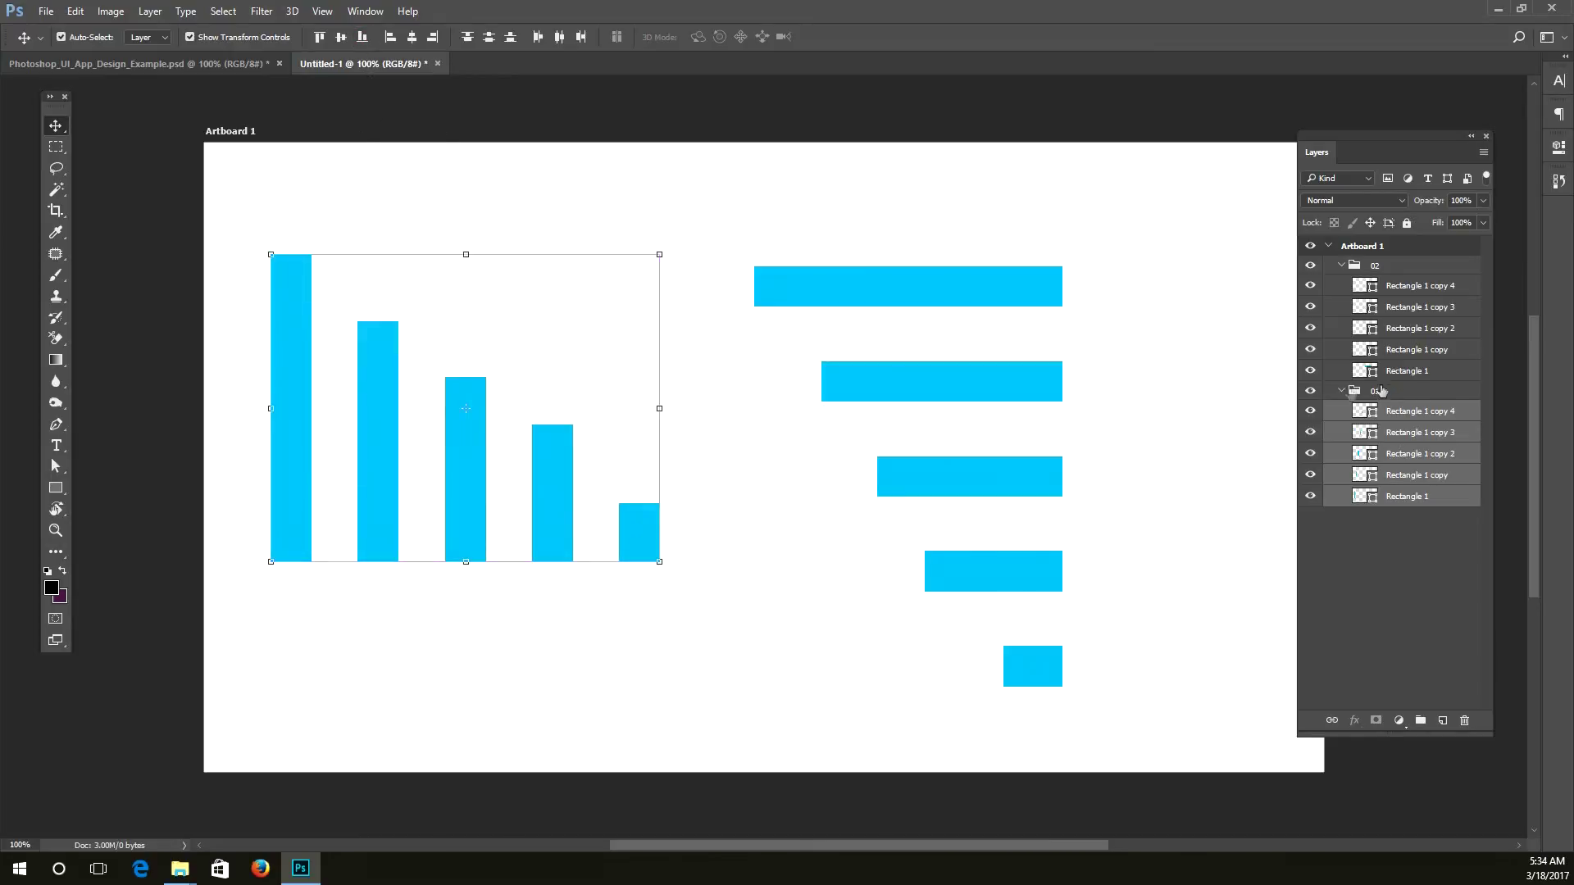
pyautogui.click(1343, 391)
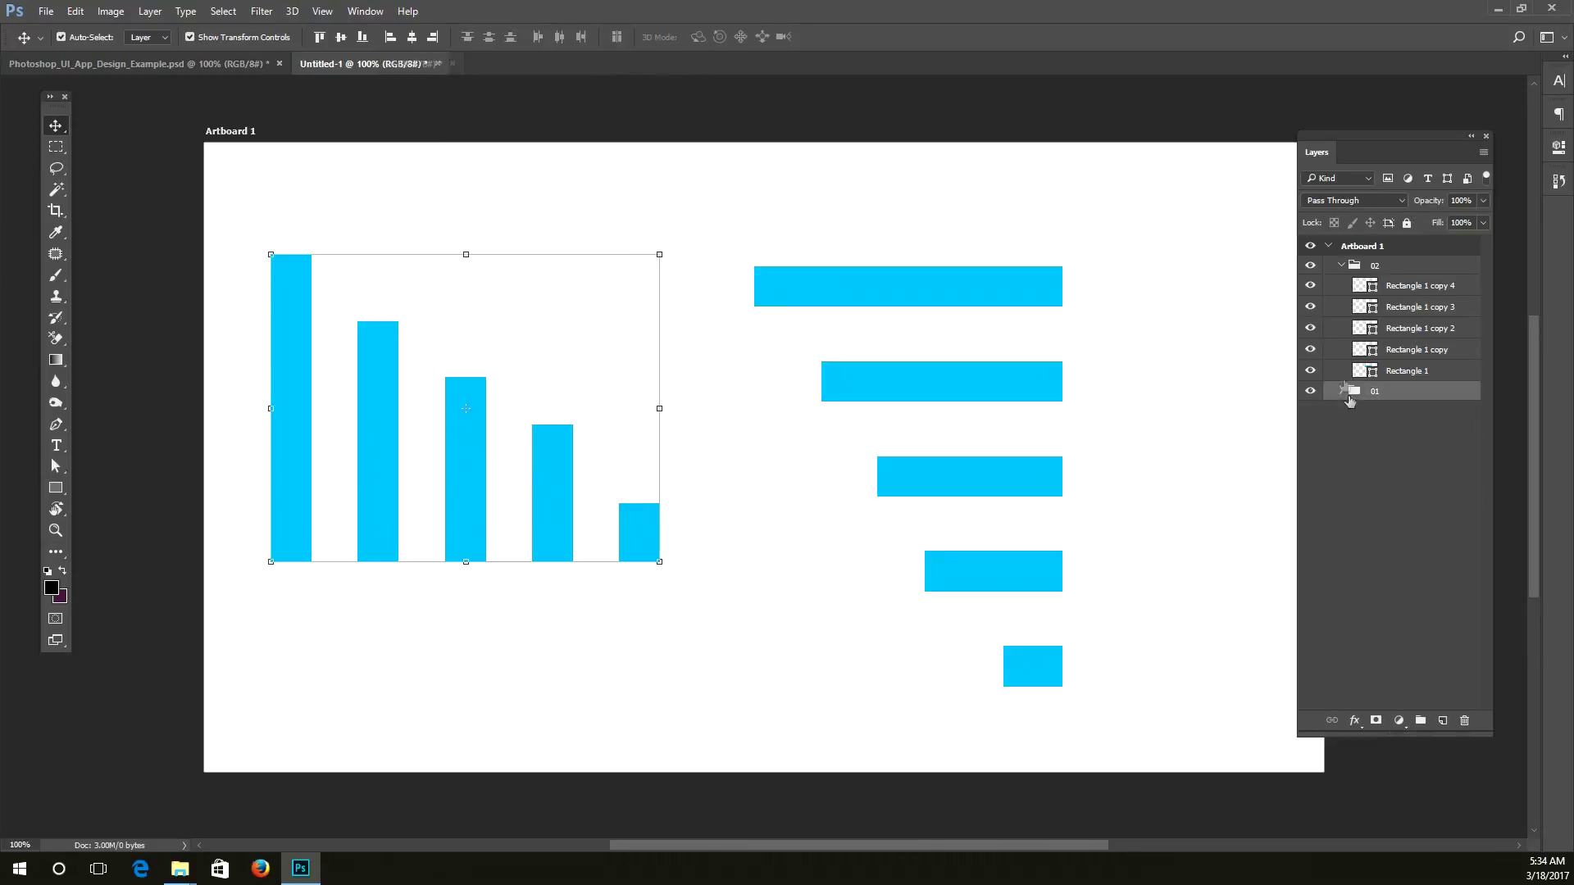
pyautogui.click(1341, 268)
pyautogui.click(154, 38)
pyautogui.click(146, 49)
pyautogui.moveTo(450, 562); pyautogui.dragTo(457, 611)
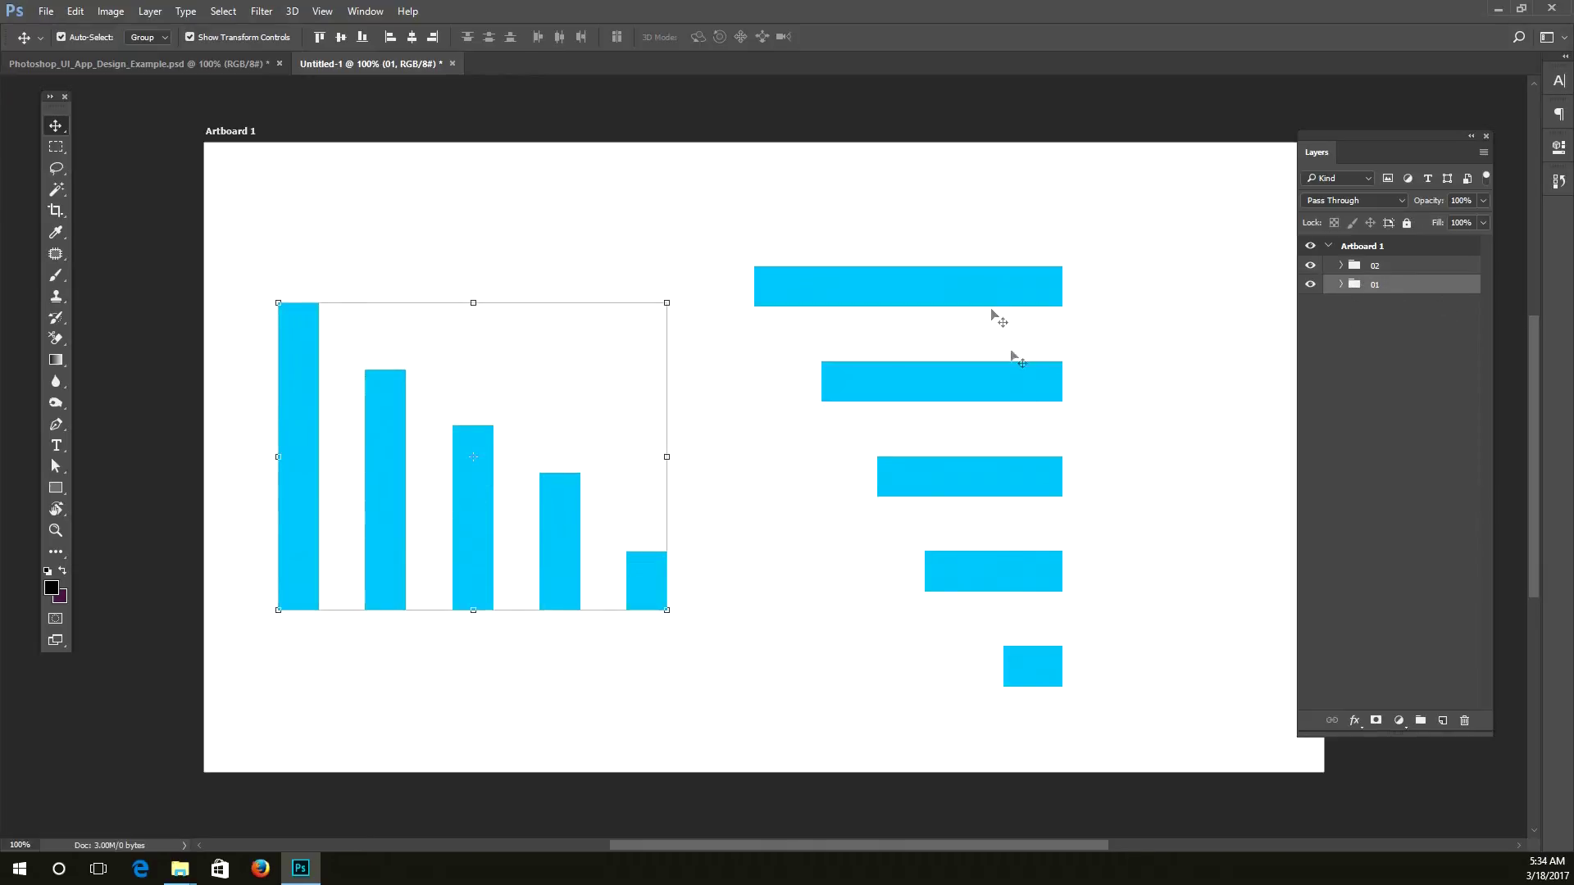
pyautogui.click(180, 64)
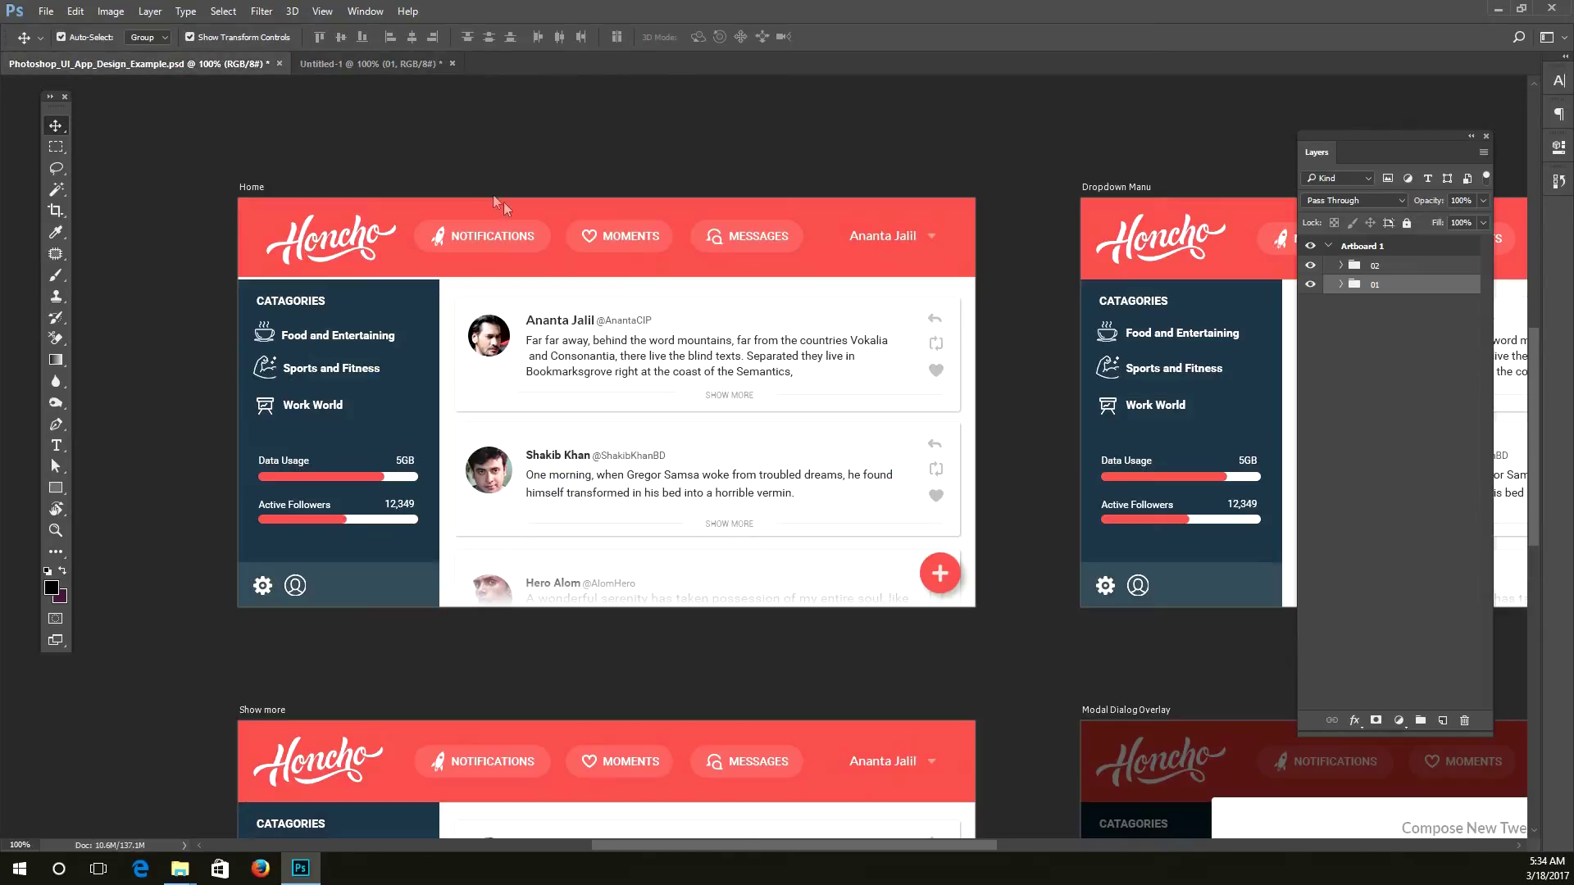
pyautogui.click(963, 259)
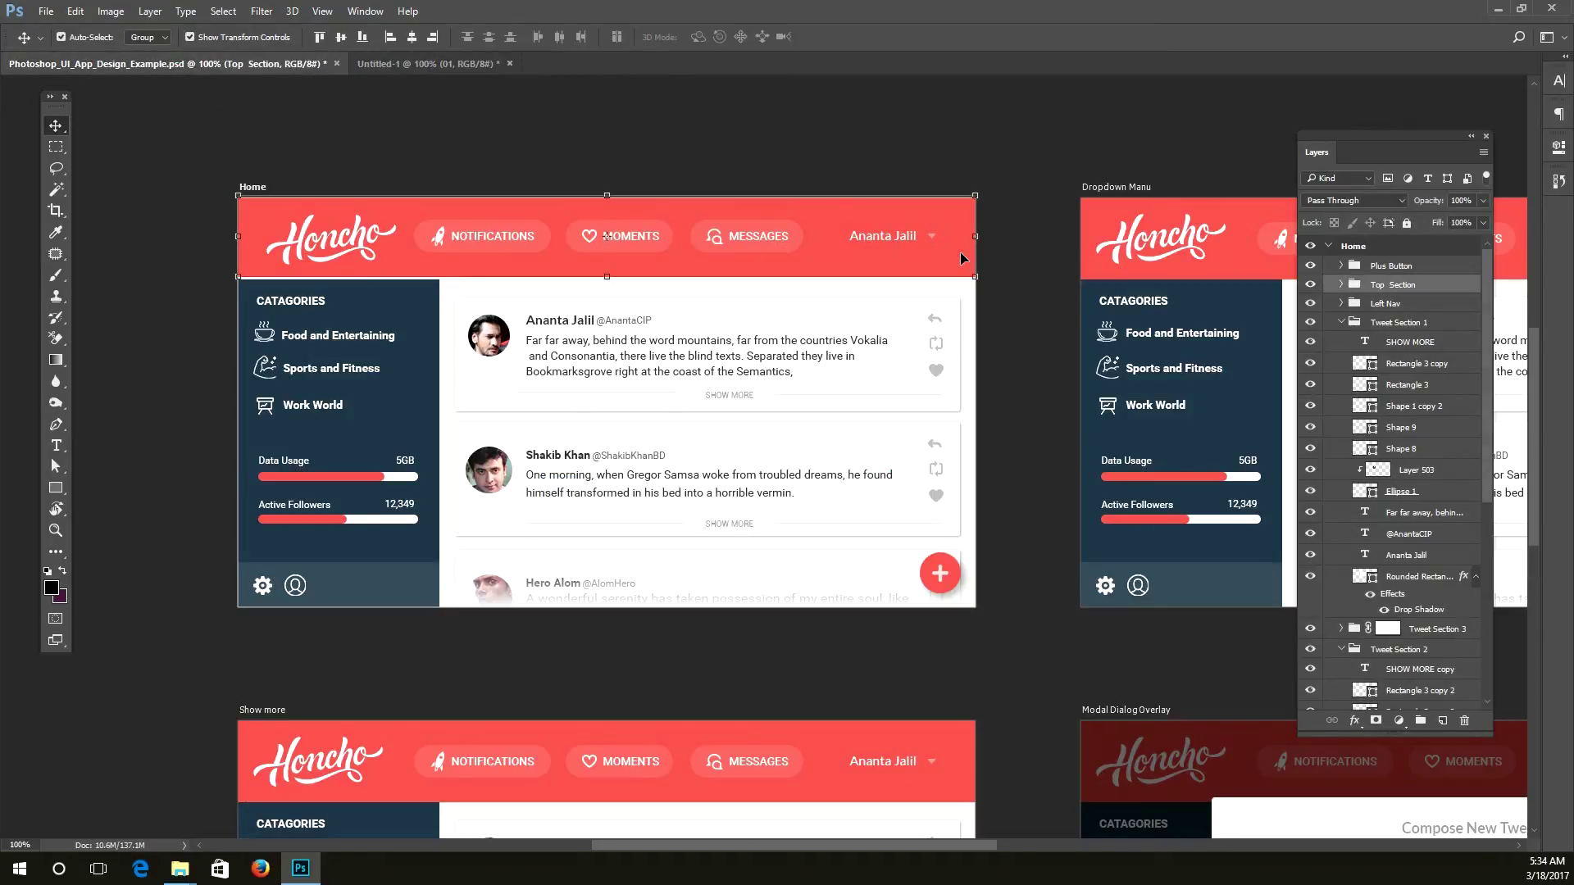
pyautogui.click(1311, 304)
pyautogui.click(1311, 304)
pyautogui.click(1341, 322)
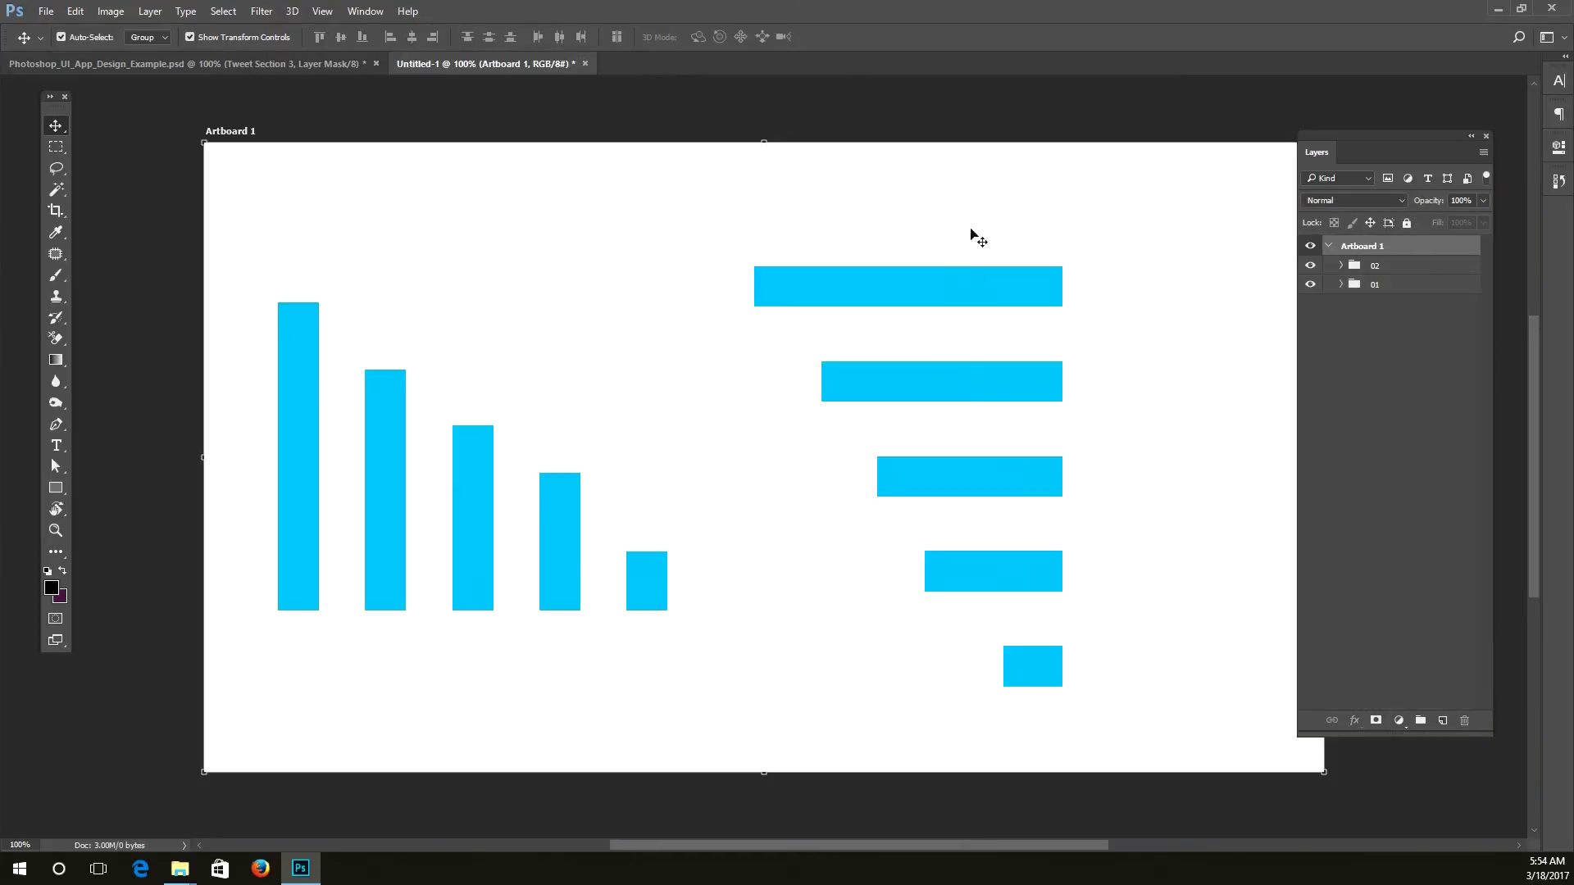
pyautogui.moveTo(1117, 717); pyautogui.dragTo(927, 275)
pyautogui.moveTo(239, 253); pyautogui.dragTo(721, 615)
pyautogui.moveTo(1099, 704); pyautogui.dragTo(907, 253)
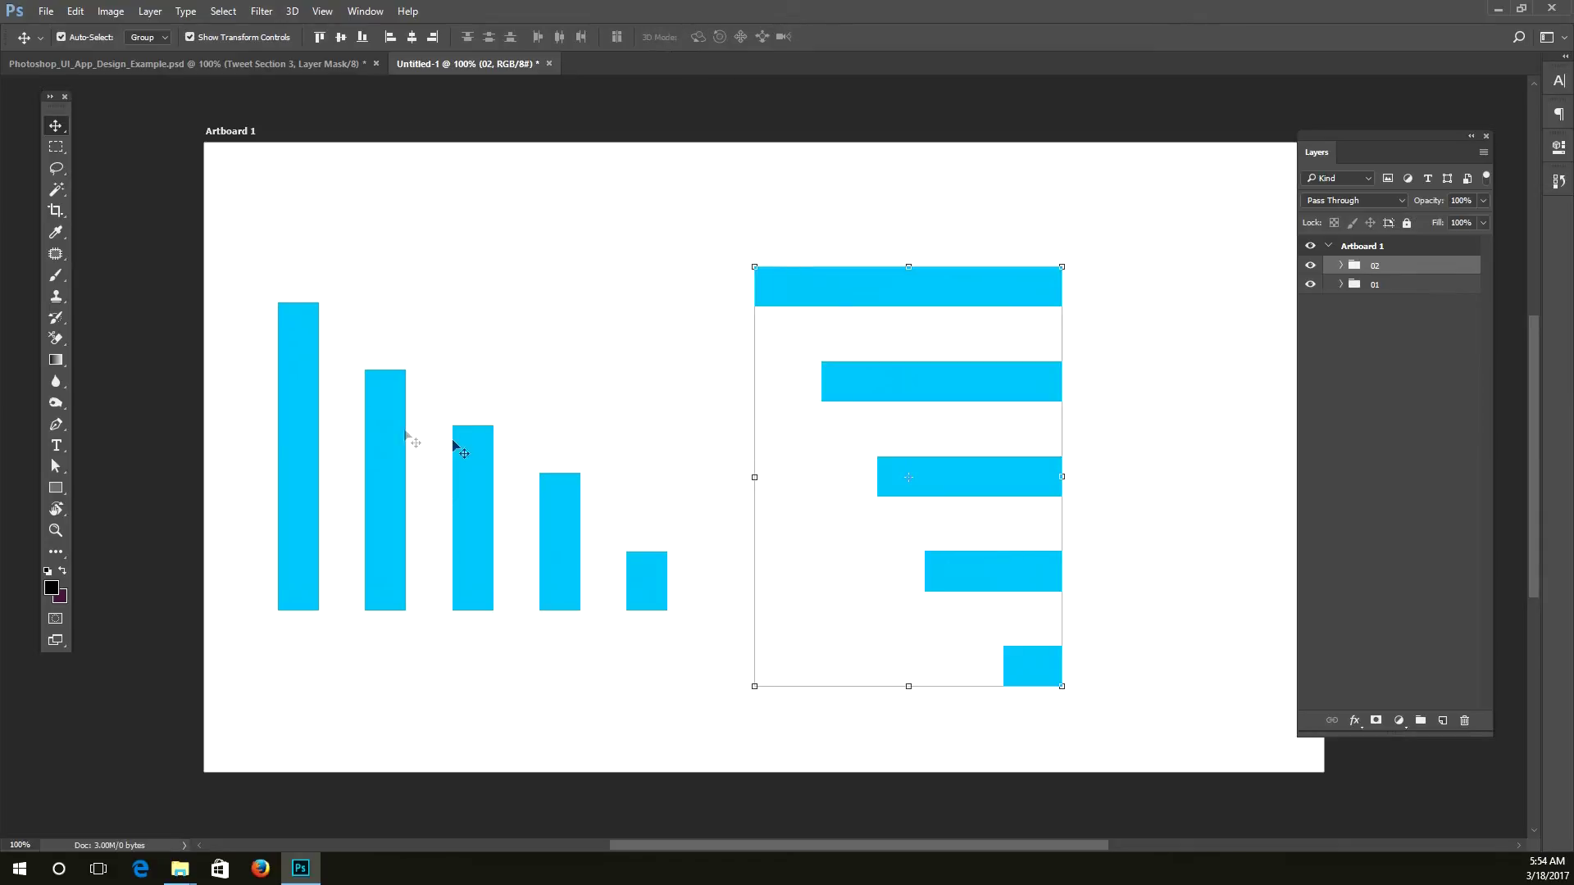
# Step: Select the horizontal bar chart group 02 and move it about 150 px right
pyautogui.moveTo(261, 216); pyautogui.dragTo(680, 627)
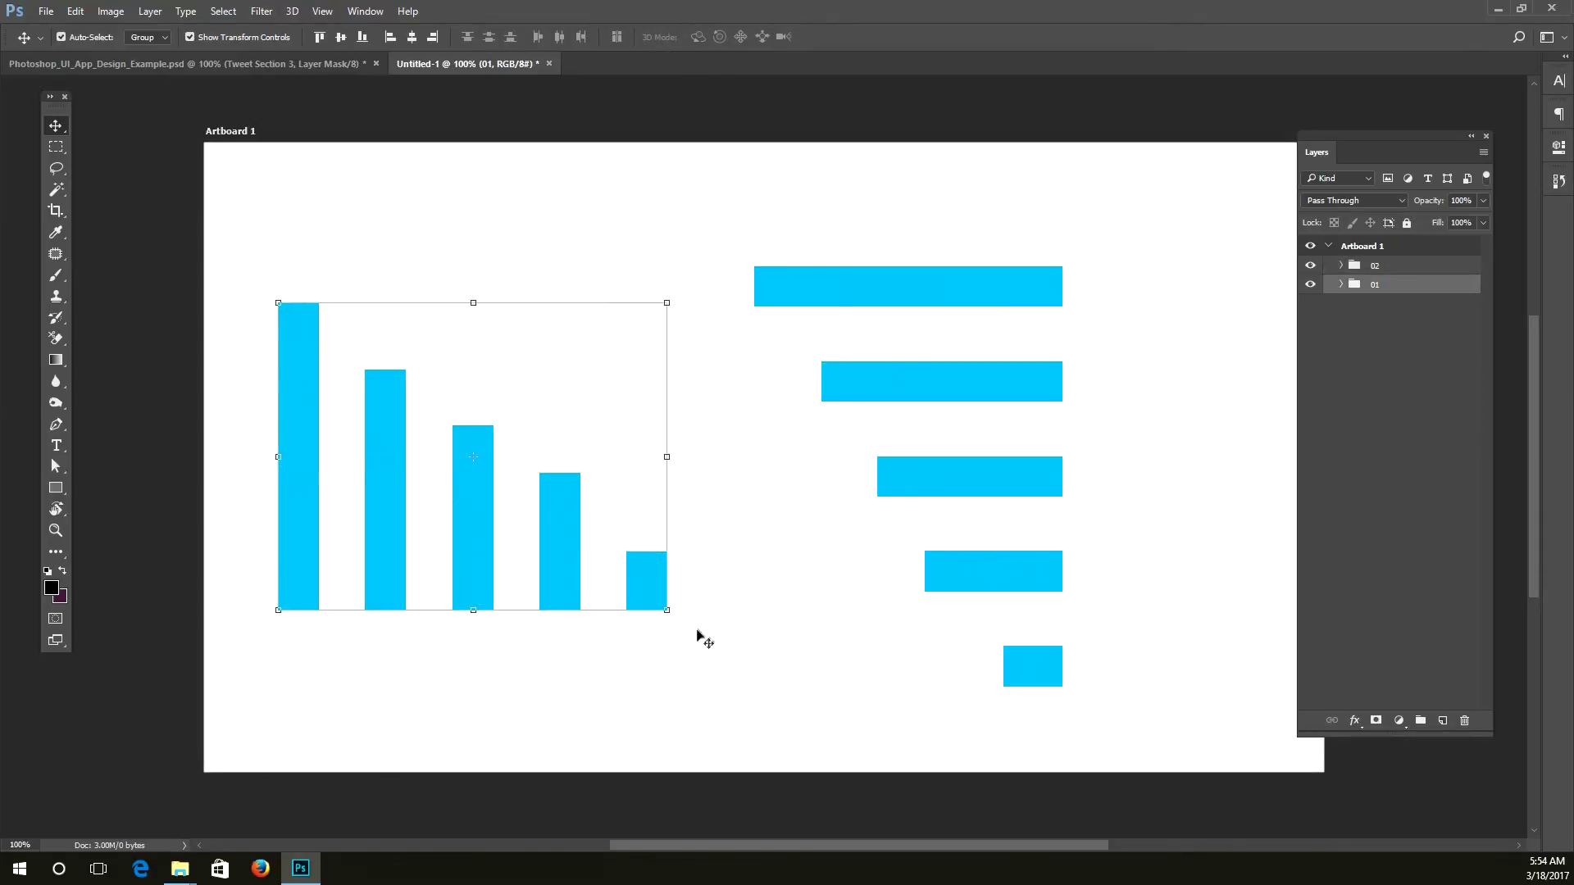
pyautogui.moveTo(1101, 681); pyautogui.dragTo(899, 256)
pyautogui.moveTo(207, 281); pyautogui.dragTo(697, 657)
pyautogui.moveTo(1076, 708); pyautogui.dragTo(827, 282)
pyautogui.rightClick(857, 277)
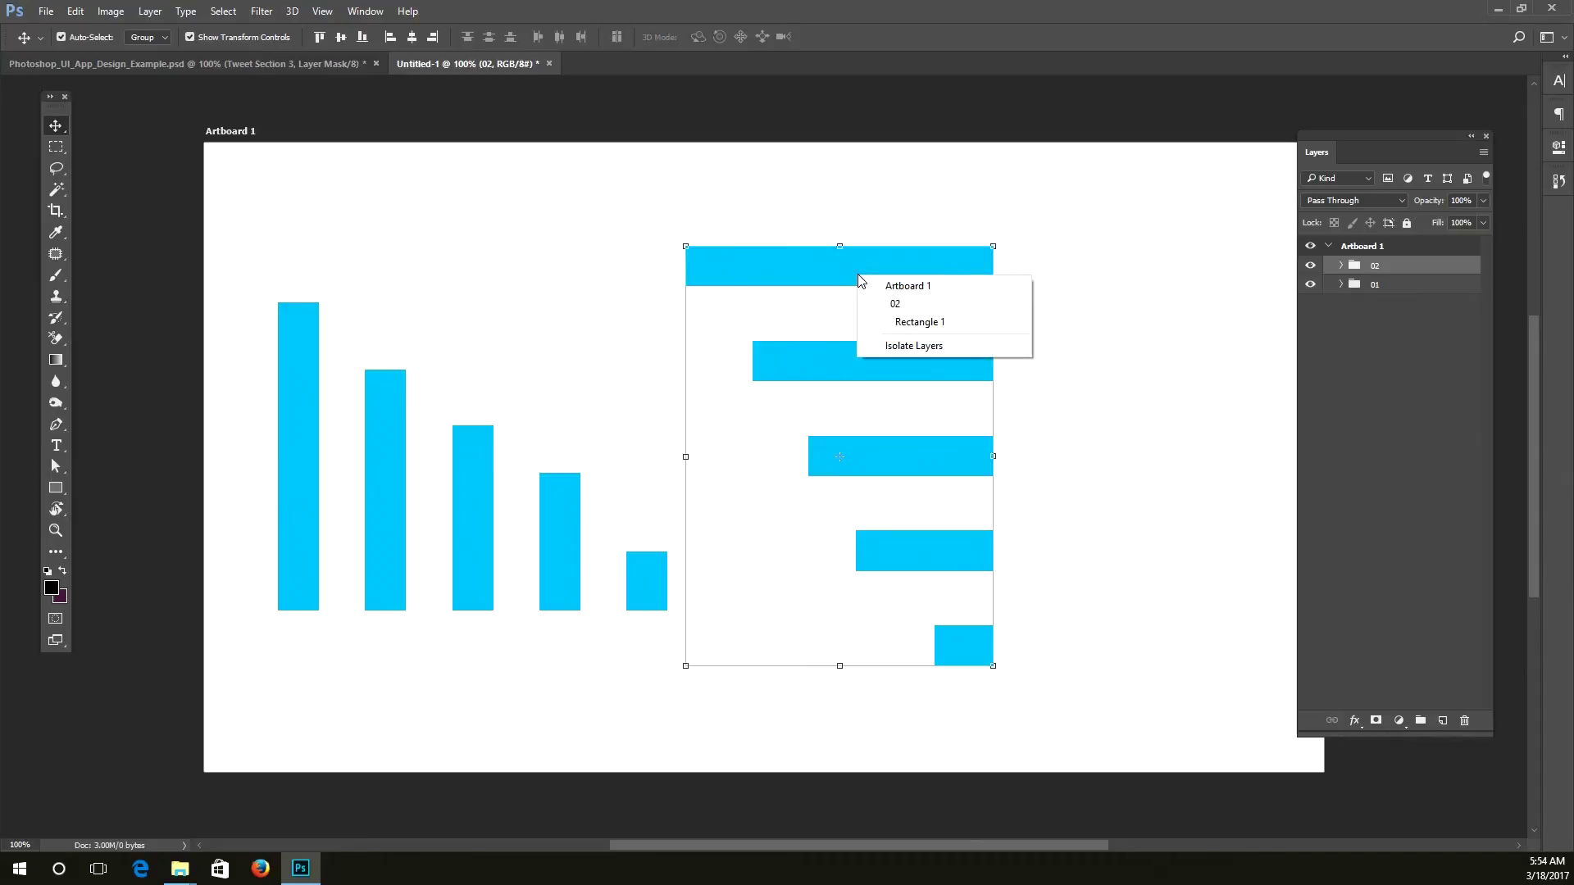
pyautogui.click(945, 212)
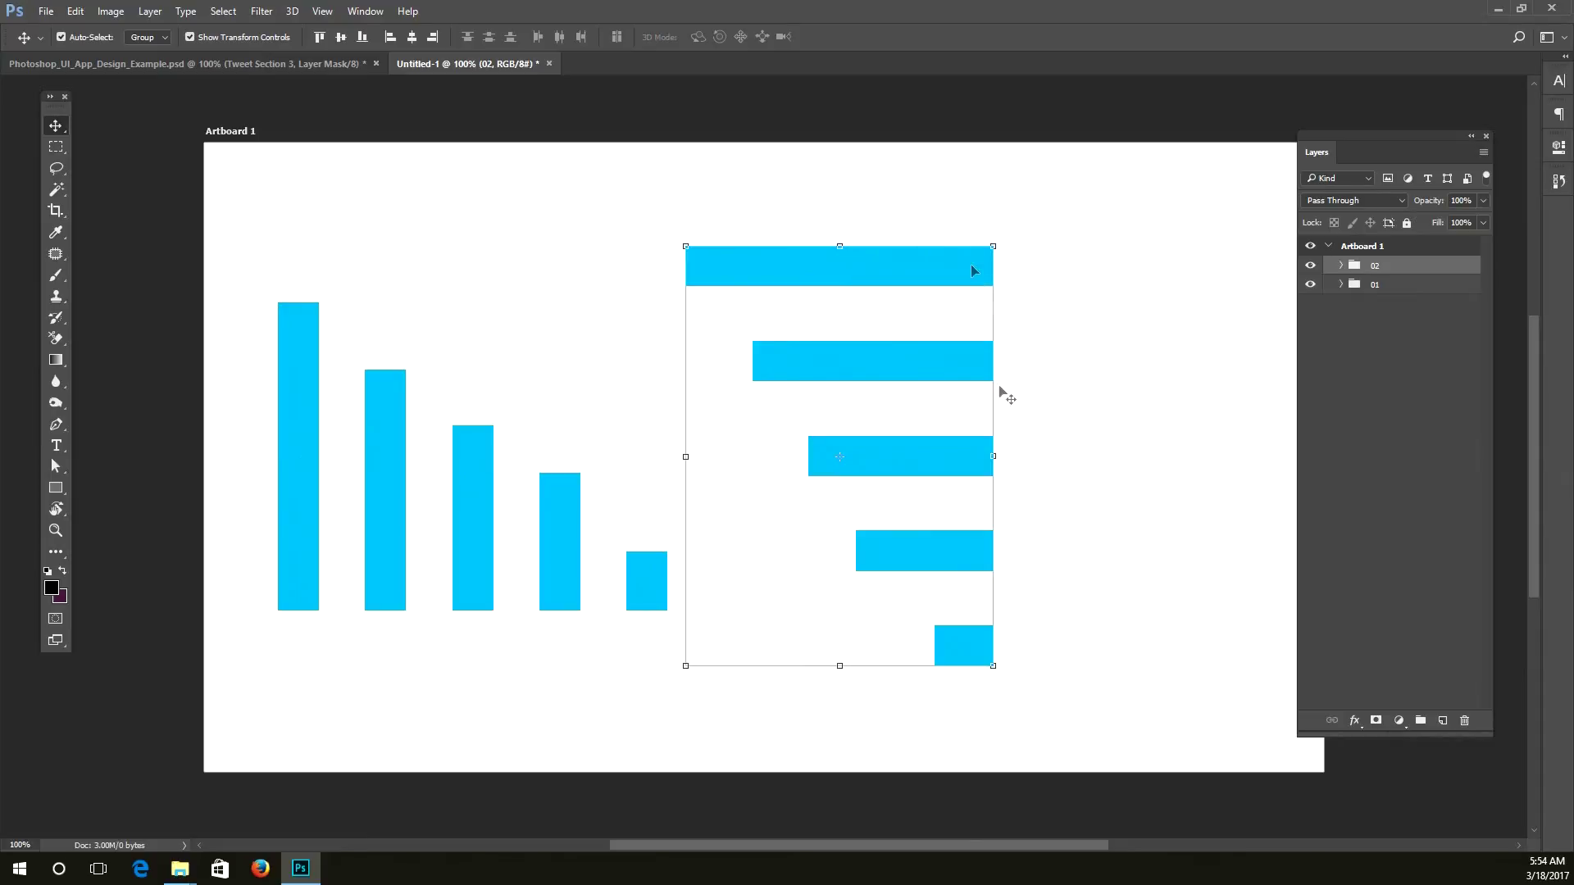
pyautogui.moveTo(1021, 681); pyautogui.dragTo(892, 266)
pyautogui.moveTo(1054, 676); pyautogui.dragTo(910, 232)
pyautogui.moveTo(915, 261); pyautogui.dragTo(1030, 255)
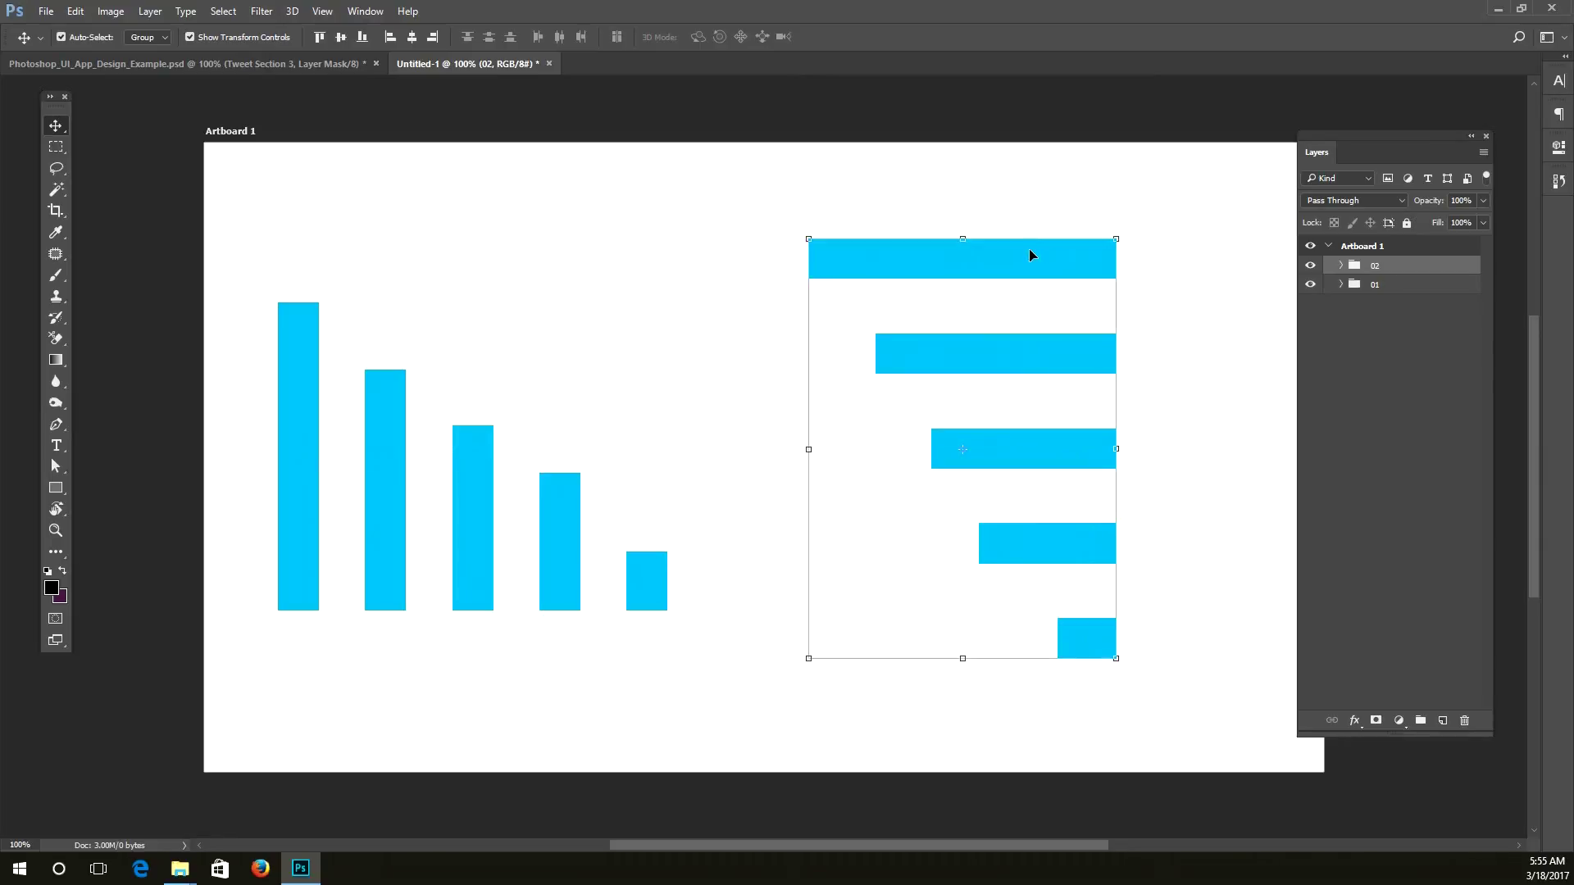